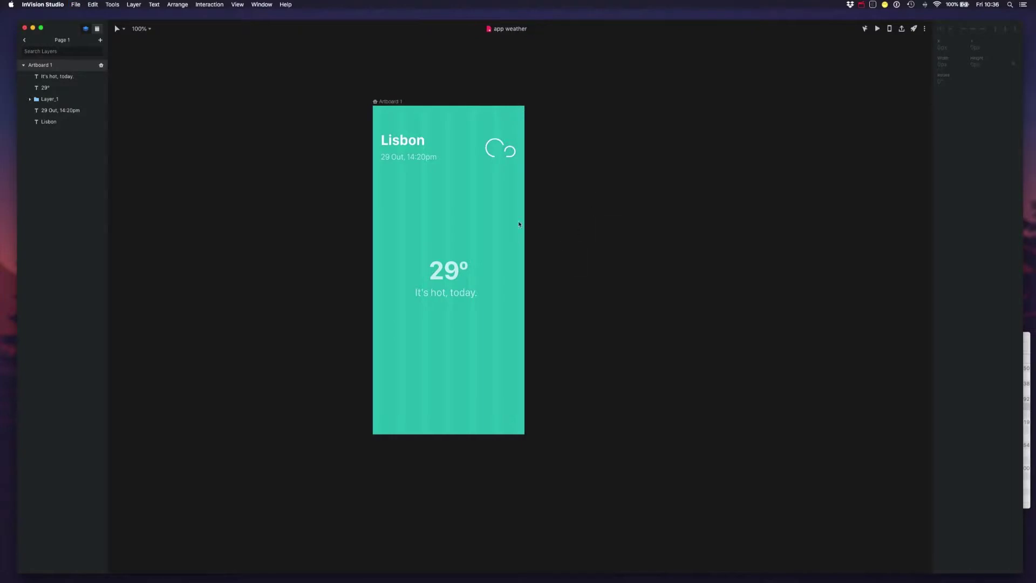
Move the date and time text up slightly so it sits closer to the Lisbon heading.
{"action": "left_click", "coordinate": [395, 144]}
{"action": "left_click", "coordinate": [308, 116]}
{"action": "left_click", "coordinate": [408, 157]}
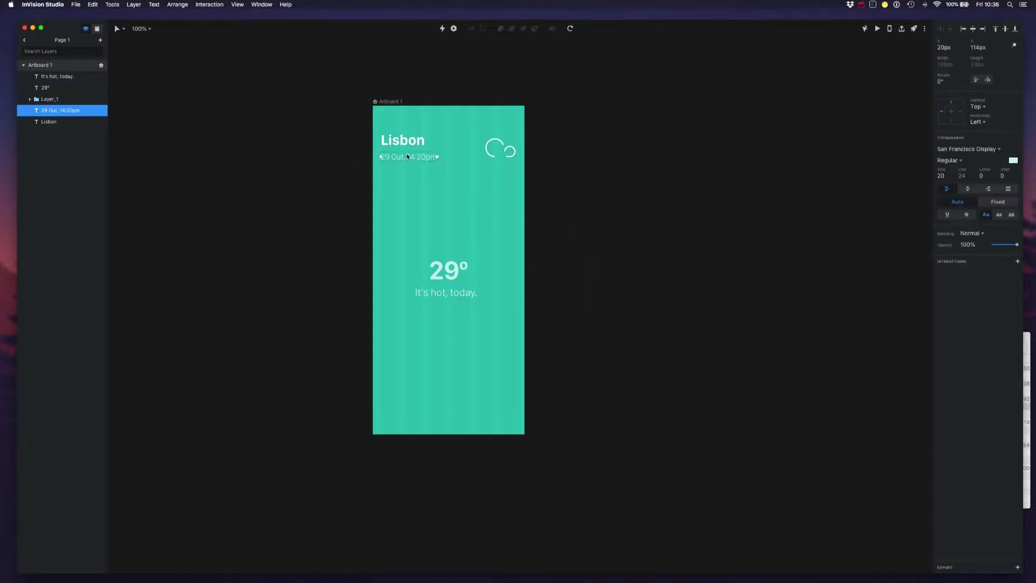
{"action": "left_click", "coordinate": [457, 188]}
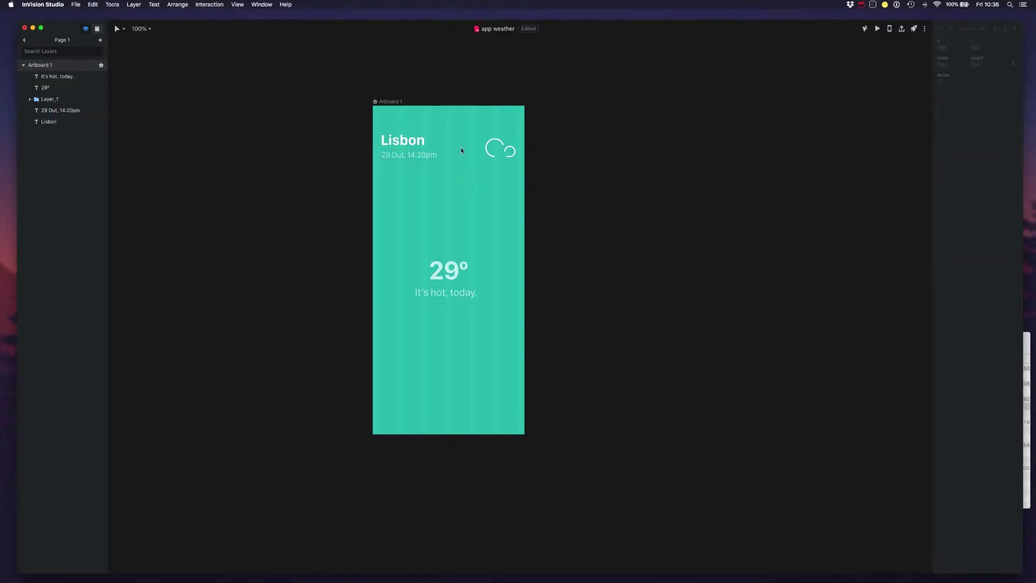
Create a component named "Location and Time" from the Lisbon and date text layers and go to its master.
{"action": "left_click", "coordinate": [48, 122]}
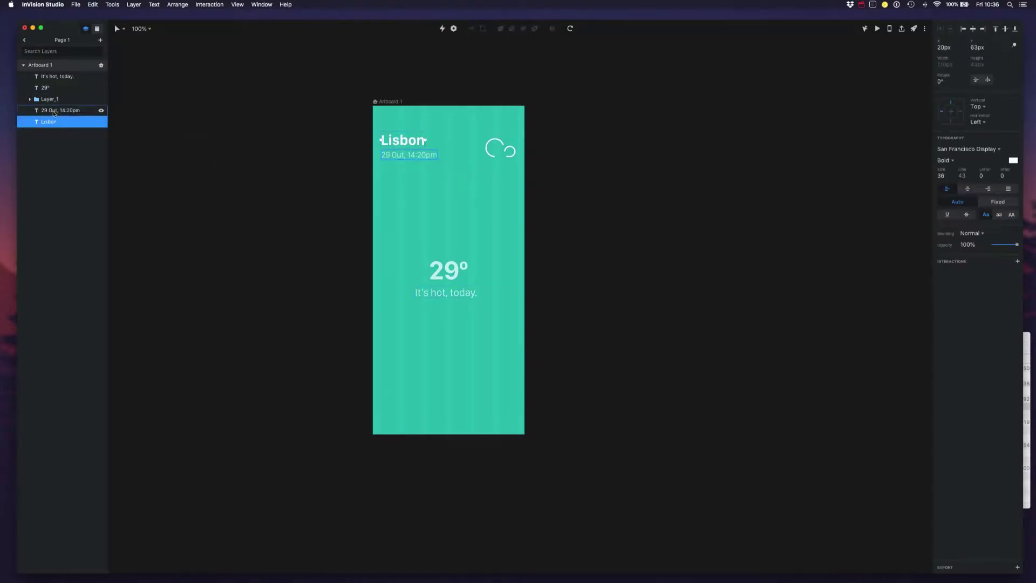
{"action": "left_click", "coordinate": [54, 112], "text": "shift"}
{"action": "right_click", "coordinate": [54, 111]}
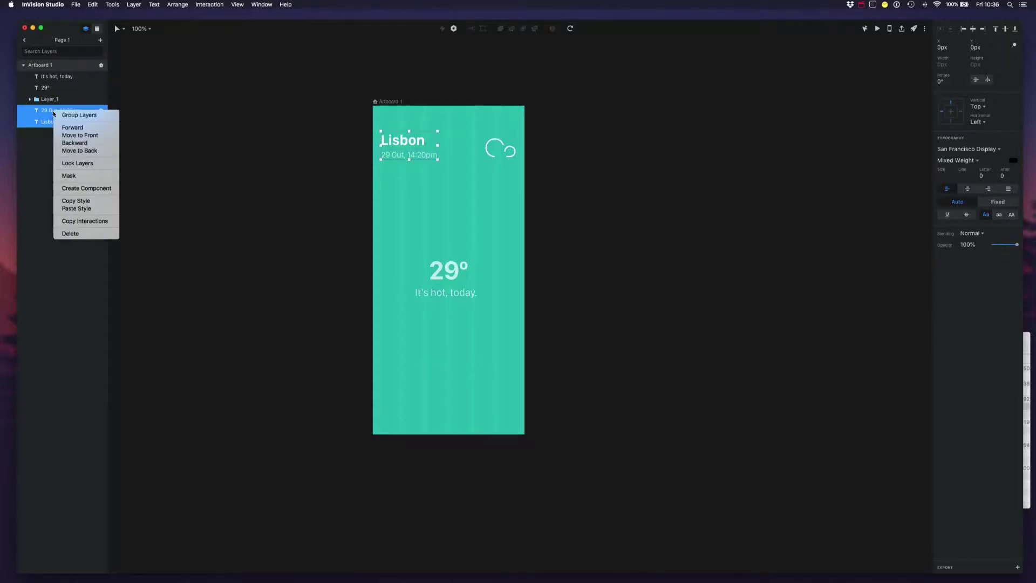
{"action": "left_click", "coordinate": [89, 188]}
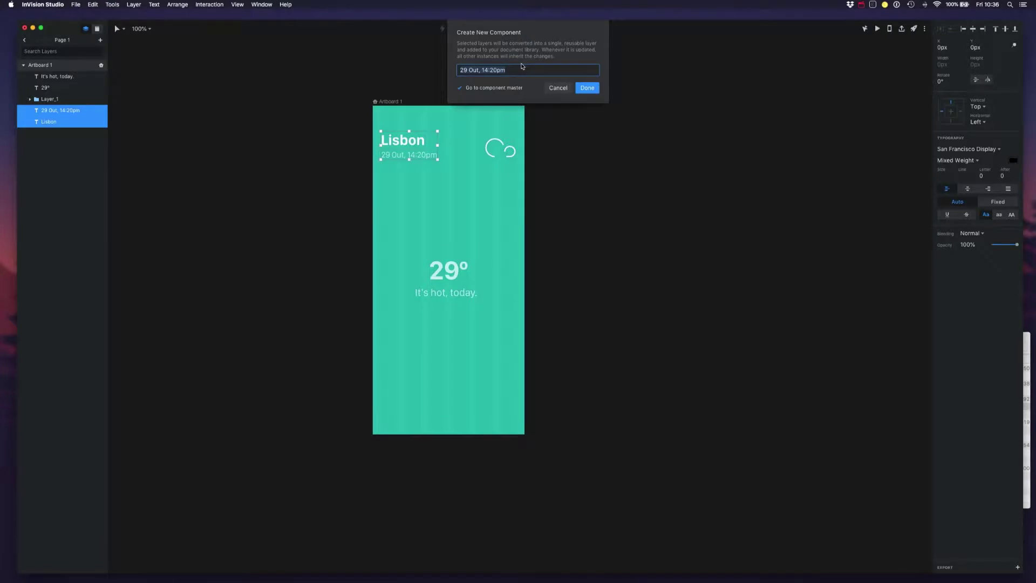
{"action": "type", "text": "Location and Time"}
{"action": "key", "text": "Return"}
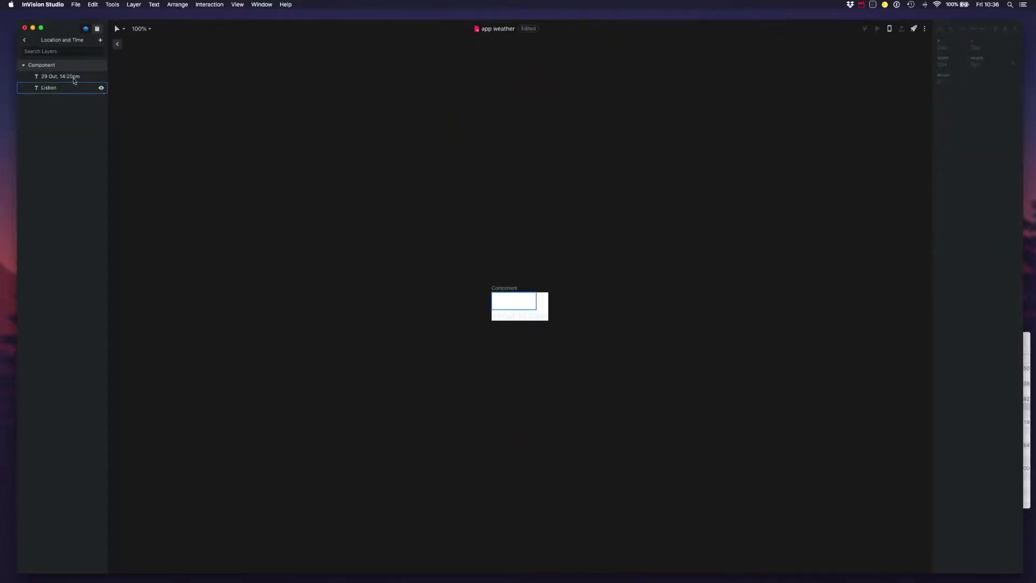
Add a medium grey background to the Location and Time component and exclude that background from export.
{"action": "left_click", "coordinate": [496, 295]}
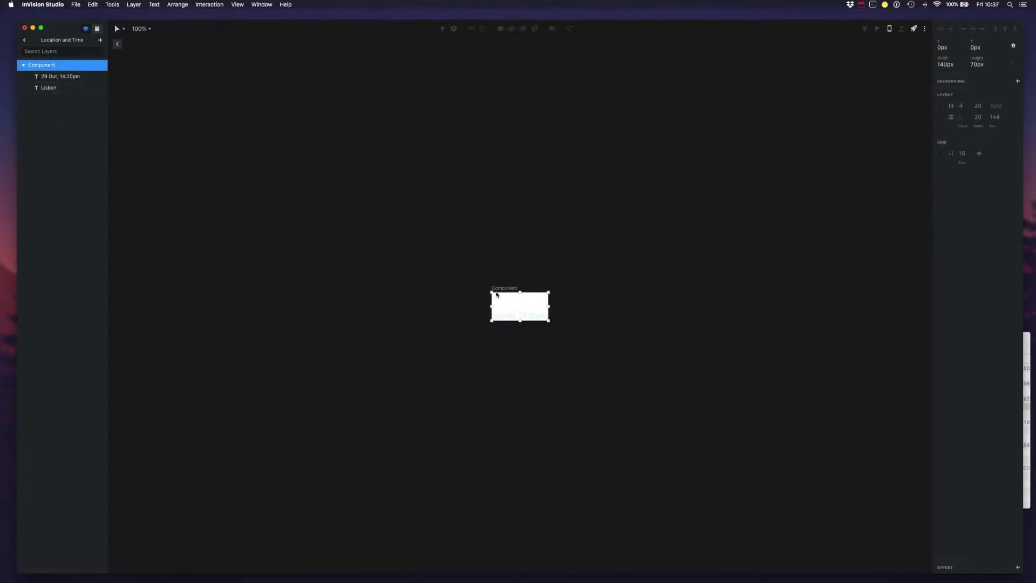
{"action": "left_click", "coordinate": [1017, 82]}
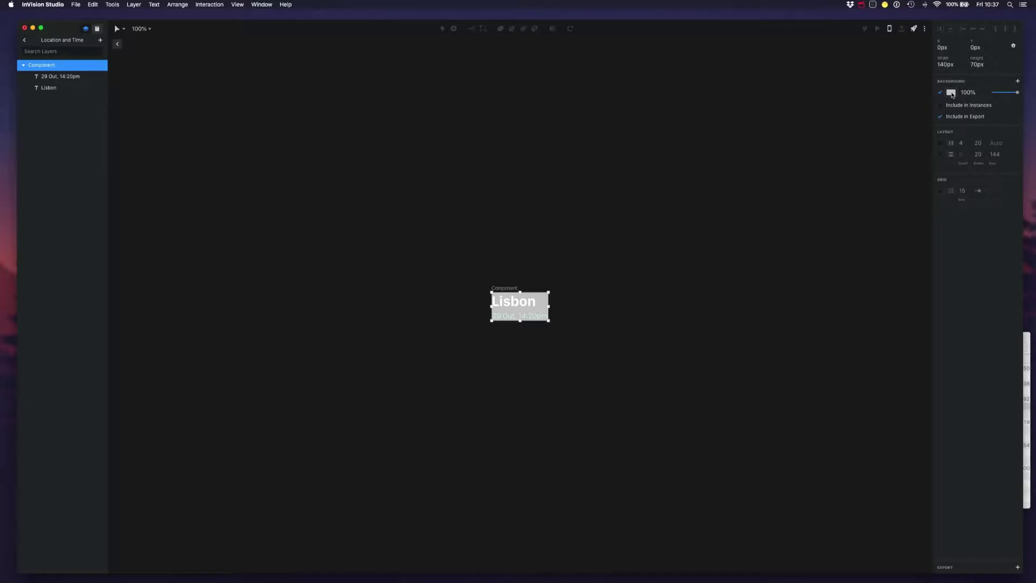
{"action": "left_click", "coordinate": [952, 94]}
{"action": "key", "text": "super+v"}
{"action": "key", "text": "super+a"}
{"action": "key", "text": "super+v"}
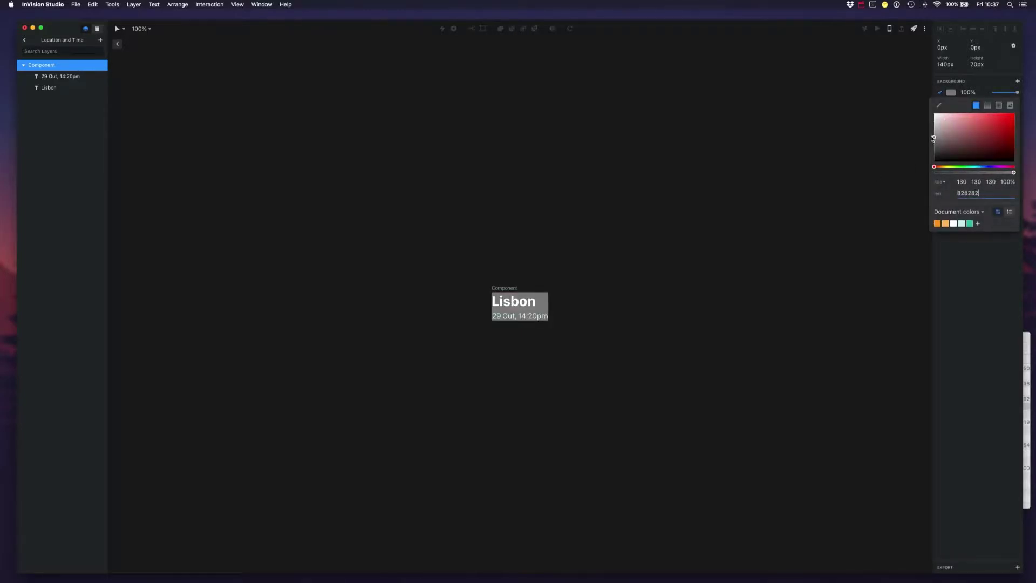
{"action": "left_click", "coordinate": [971, 266]}
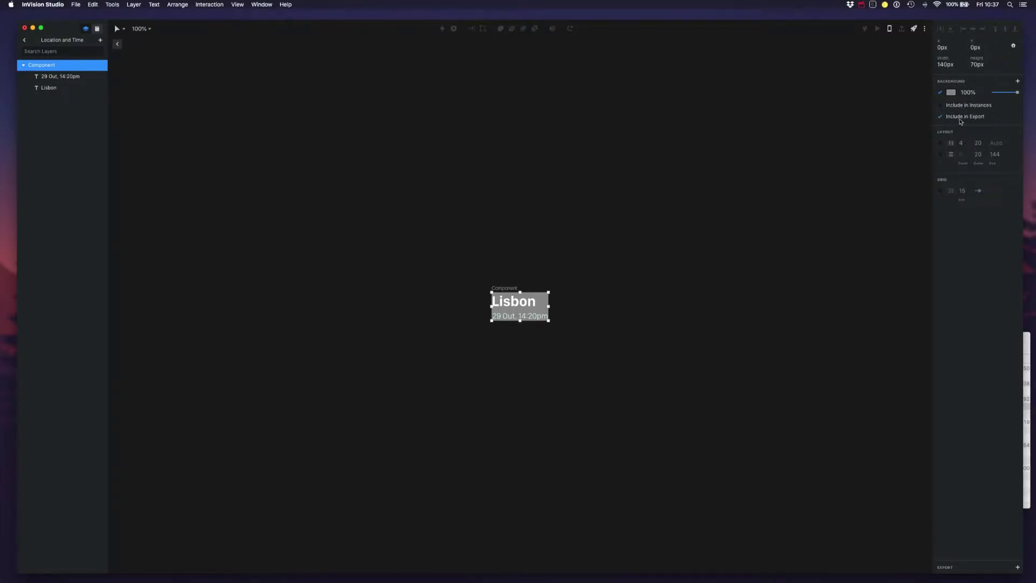
{"action": "left_click", "coordinate": [942, 117]}
{"action": "left_click", "coordinate": [541, 237]}
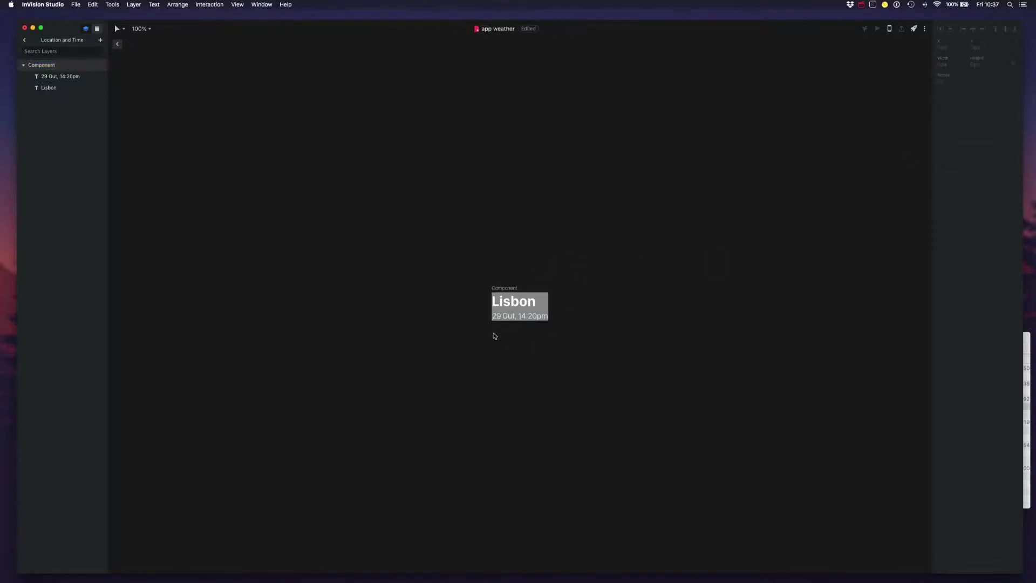
Change the Lisbon text in the component to the pale mint document color cbf3f0 and return to the artboard.
{"action": "left_click", "coordinate": [520, 317]}
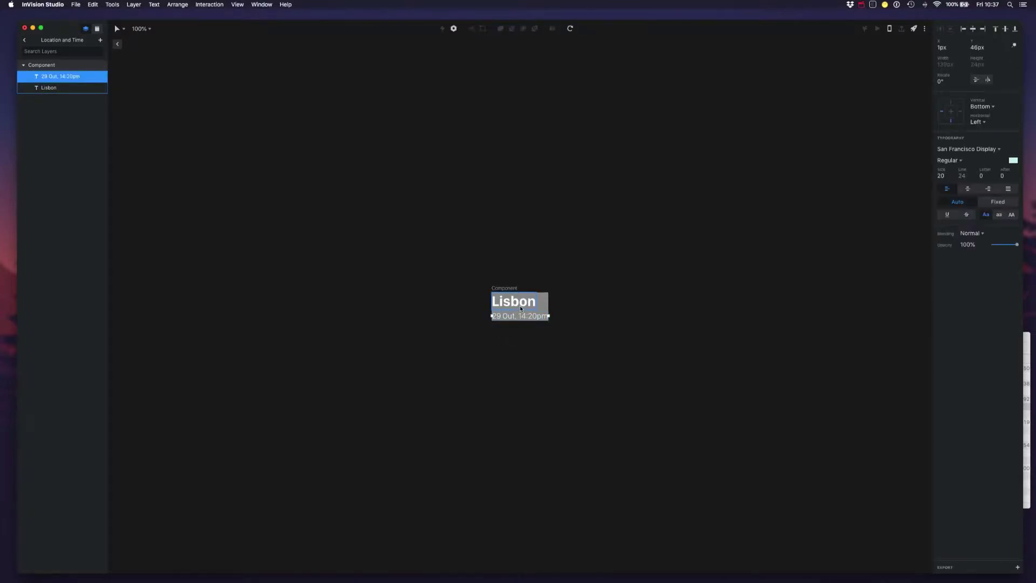
{"action": "left_click", "coordinate": [520, 306]}
{"action": "left_click", "coordinate": [1012, 160]}
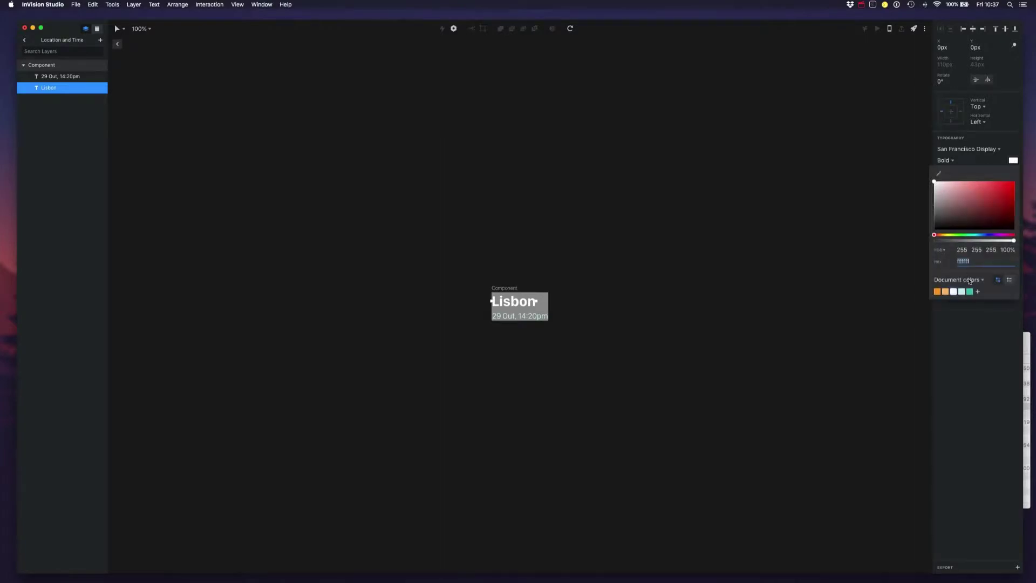
{"action": "left_click", "coordinate": [961, 292]}
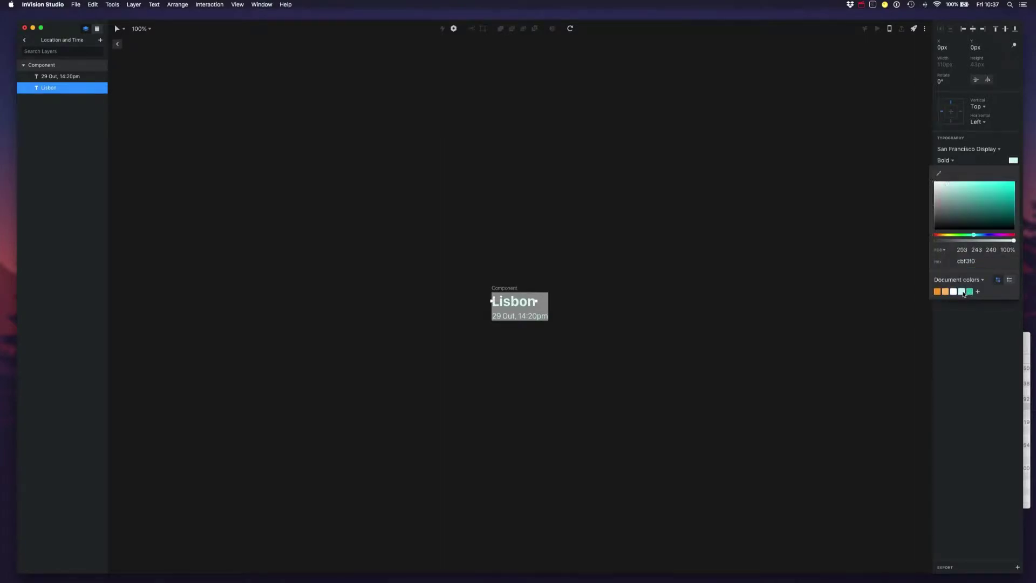
{"action": "left_click", "coordinate": [739, 253]}
{"action": "left_click", "coordinate": [384, 194]}
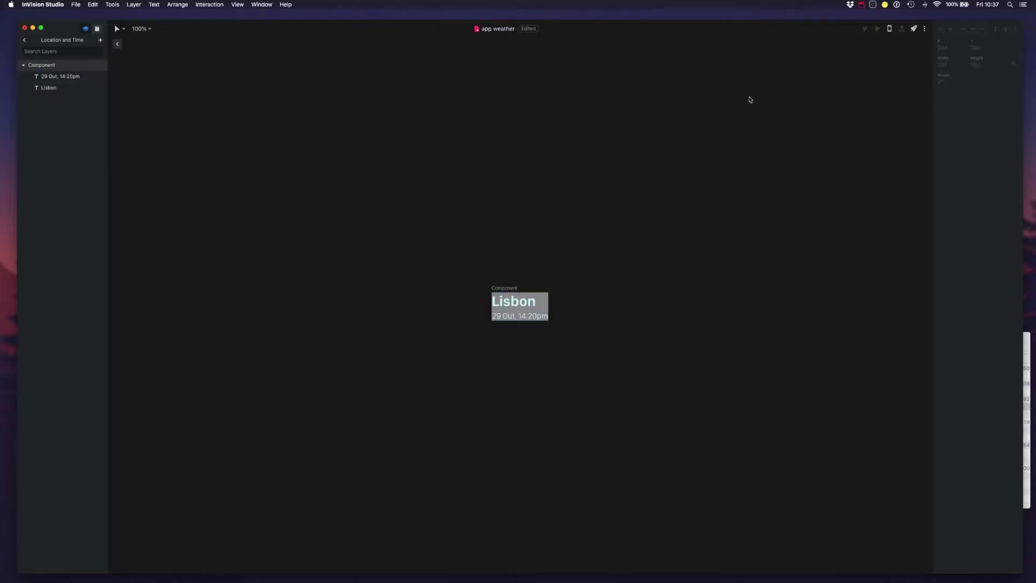
{"action": "left_click", "coordinate": [117, 44]}
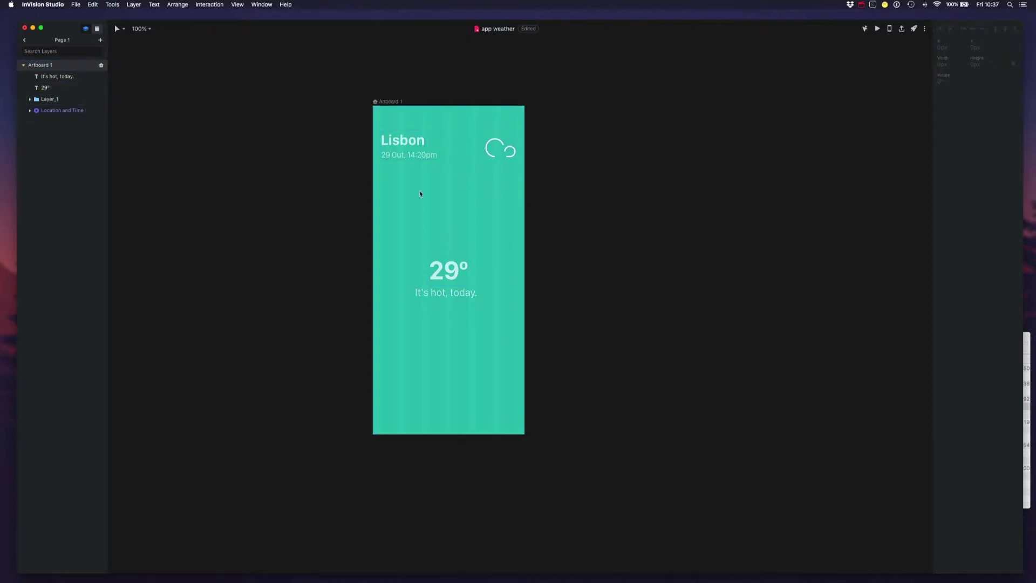
{"action": "left_click", "coordinate": [495, 150]}
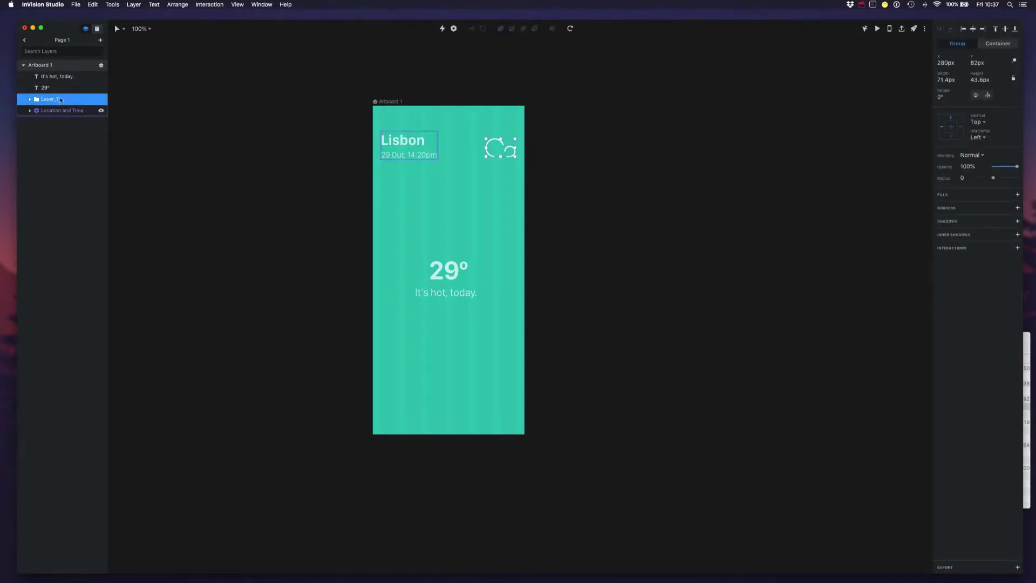
{"action": "key", "text": "super+r"}
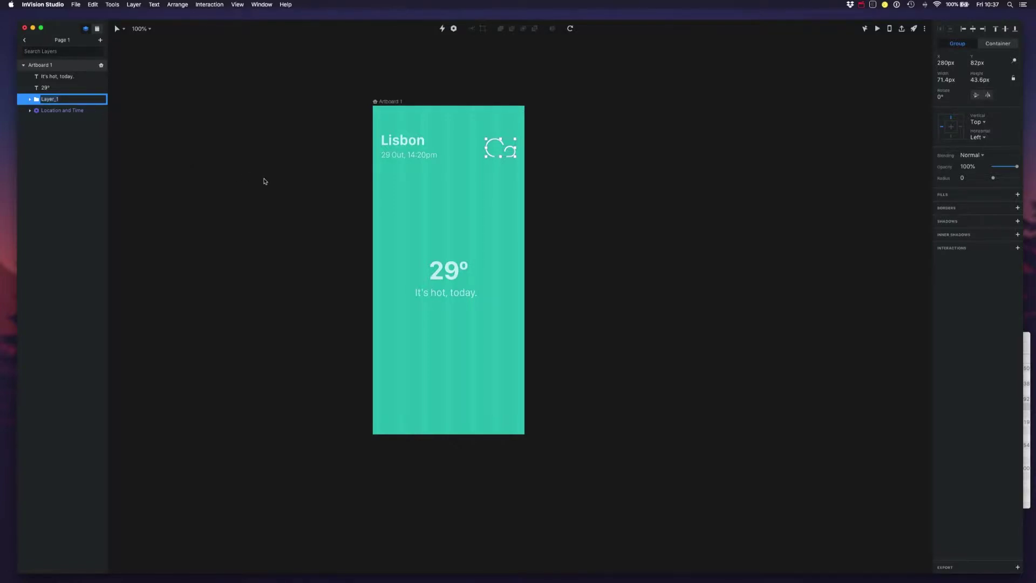
{"action": "left_click", "coordinate": [438, 220]}
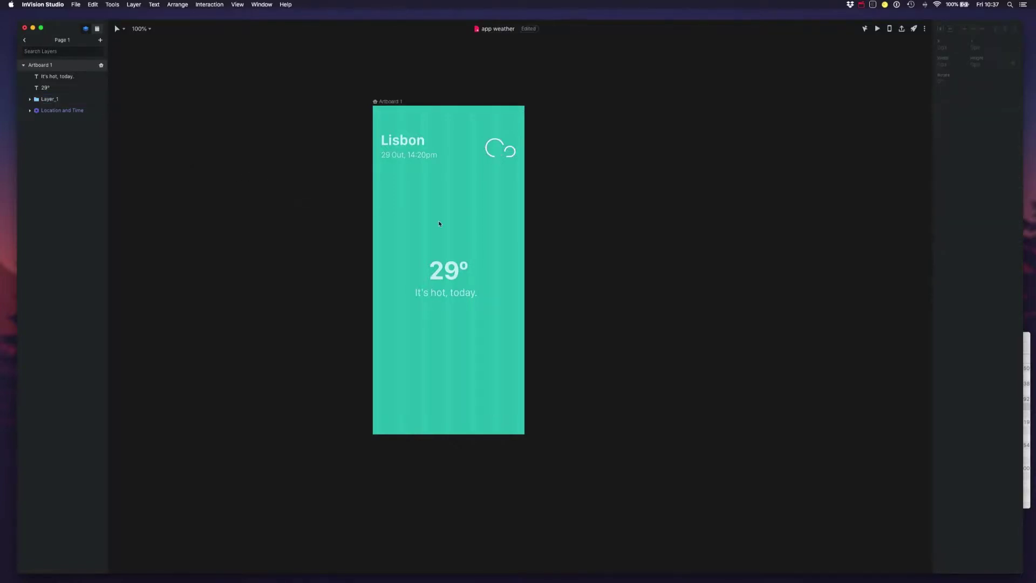
Create a component named "Weather Info" from the temperature and "It's hot, today." text layers and go to its master.
{"action": "left_click", "coordinate": [451, 289]}
{"action": "left_click", "coordinate": [451, 275], "text": "shift"}
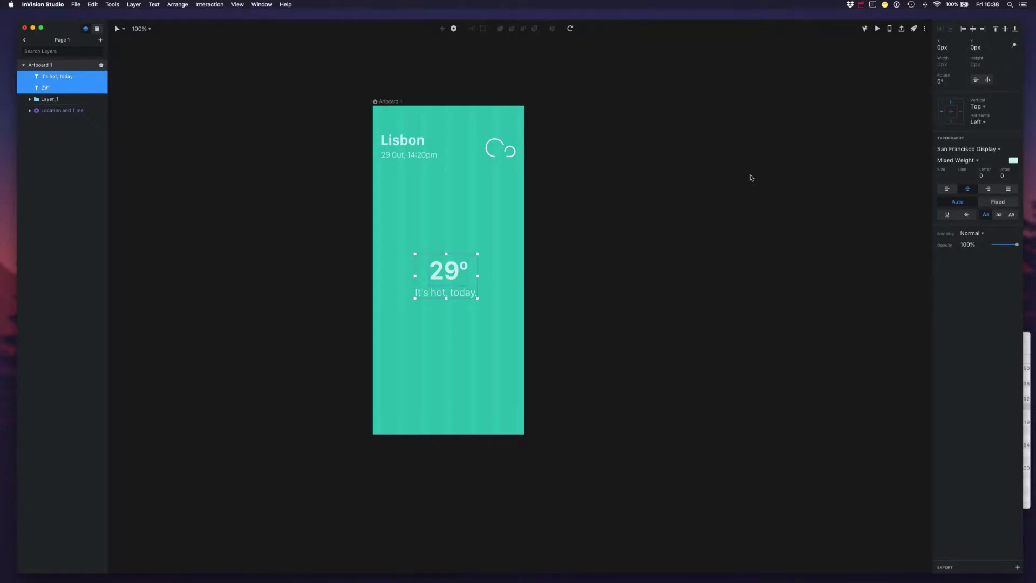
{"action": "left_click", "coordinate": [645, 363]}
{"action": "left_click", "coordinate": [462, 297]}
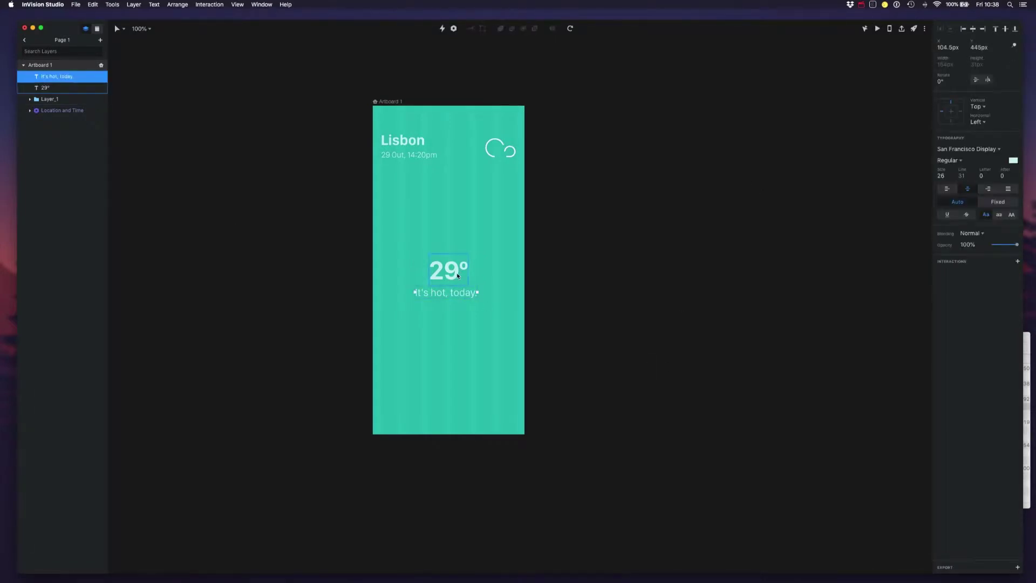
{"action": "left_click", "coordinate": [457, 275]}
{"action": "left_click_drag", "start_coordinate": [499, 312], "coordinate": [399, 238]}
{"action": "right_click", "coordinate": [48, 76]}
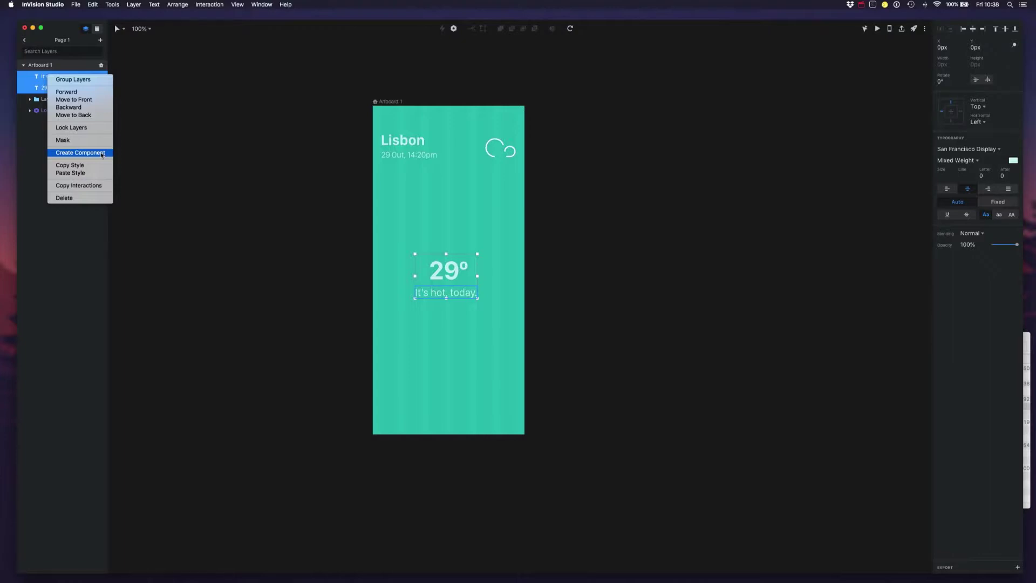
{"action": "left_click", "coordinate": [102, 153]}
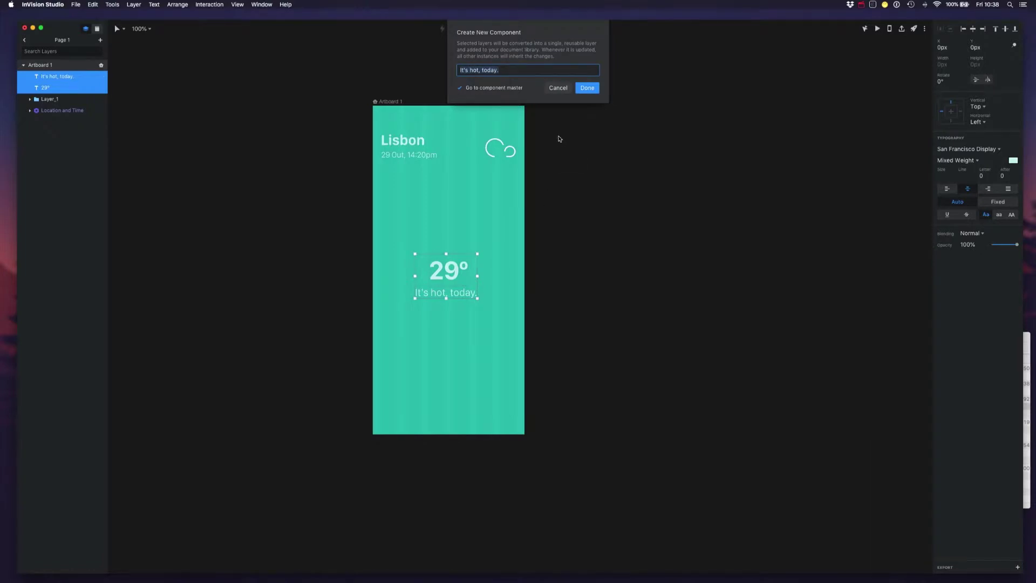
{"action": "key", "text": "BackSpace"}
{"action": "type", "text": "weather"}
{"action": "key", "text": "super+a"}
{"action": "type", "text": "Weather Info"}
{"action": "left_click", "coordinate": [587, 88]}
Add a medium grey background to the Weather Info component and exclude that background from export.
{"action": "left_click", "coordinate": [522, 283]}
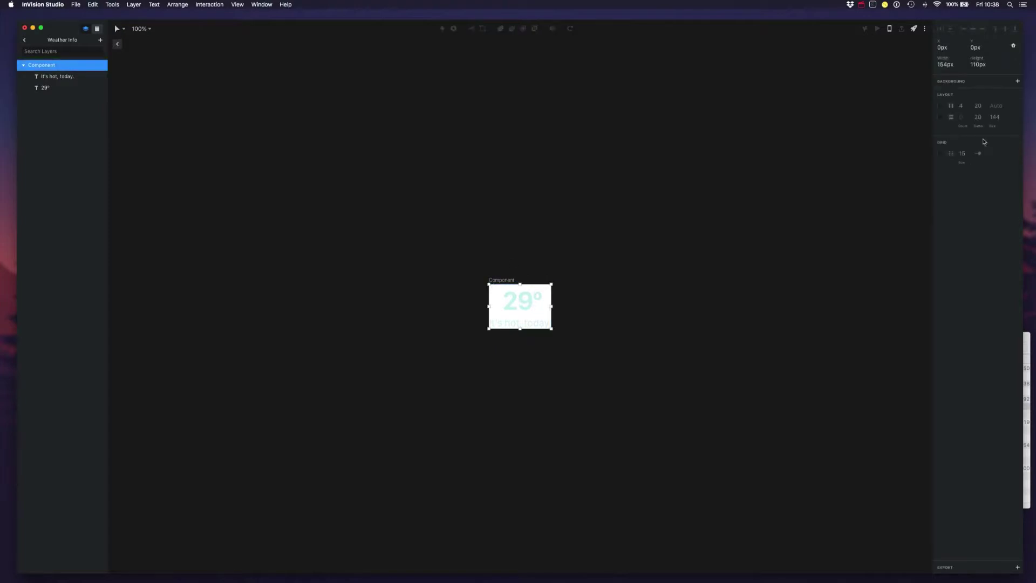
{"action": "left_click", "coordinate": [1018, 80]}
{"action": "left_click", "coordinate": [952, 93]}
{"action": "left_click", "coordinate": [939, 140]}
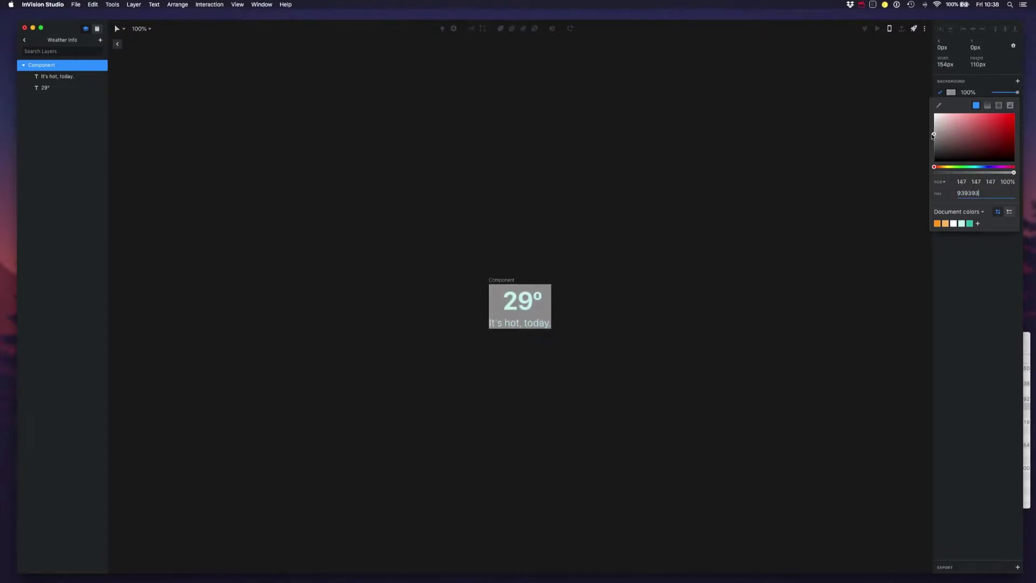
{"action": "key", "text": "Escape"}
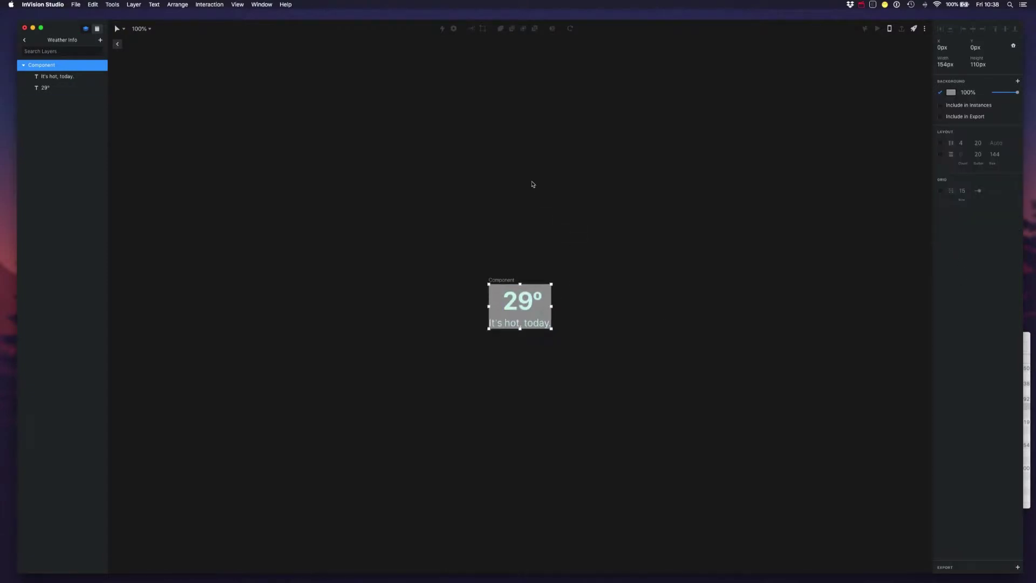
Return to the page from the component master and duplicate Artboard 1.
{"action": "left_click", "coordinate": [117, 44]}
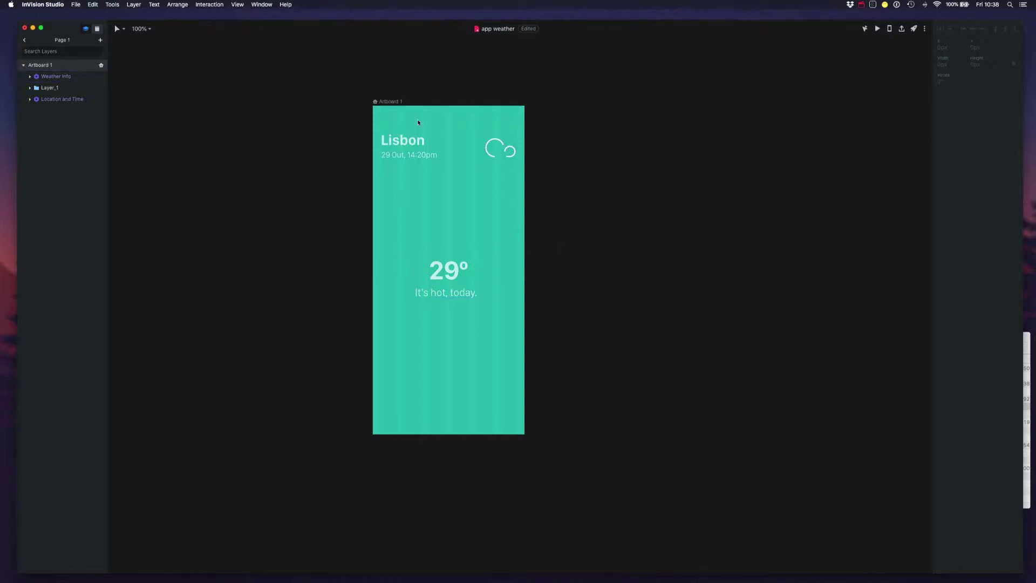
{"action": "left_click", "coordinate": [390, 107]}
{"action": "key", "text": "super+d"}
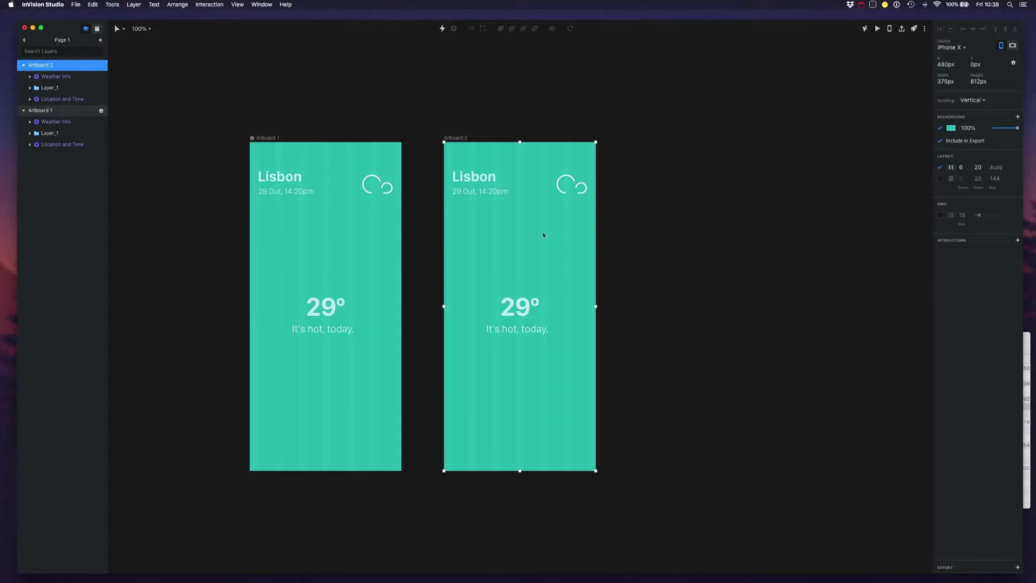
Override the city name in Artboard 2's Location and Time component with "Porto".
{"action": "left_click", "coordinate": [483, 184]}
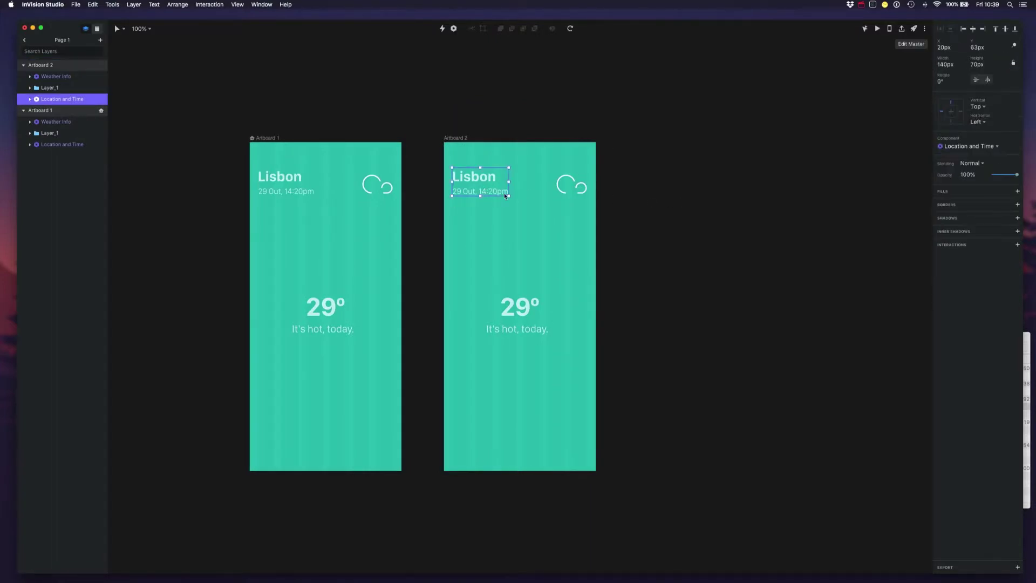
{"action": "left_click", "coordinate": [30, 100]}
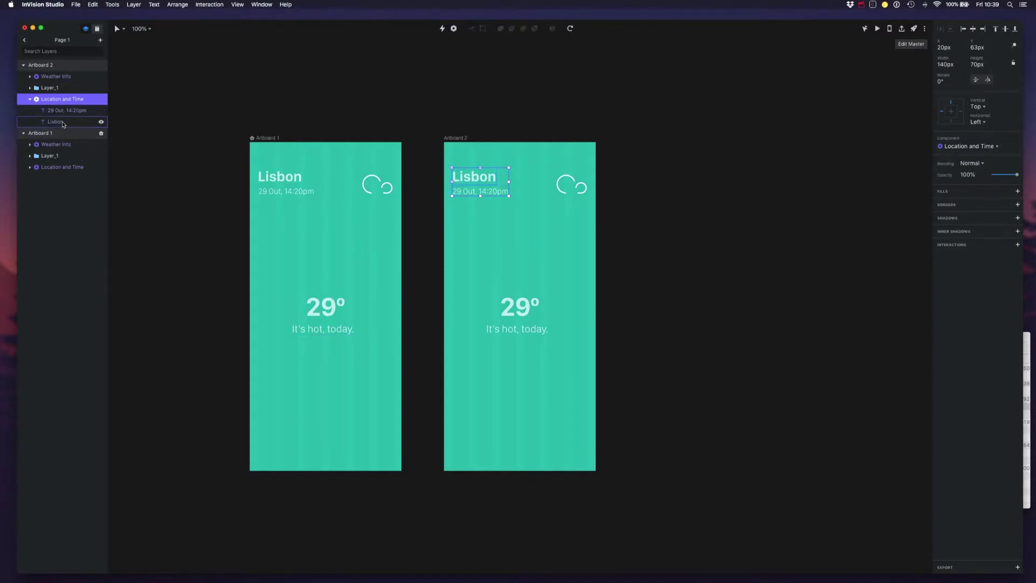
{"action": "left_click", "coordinate": [62, 124]}
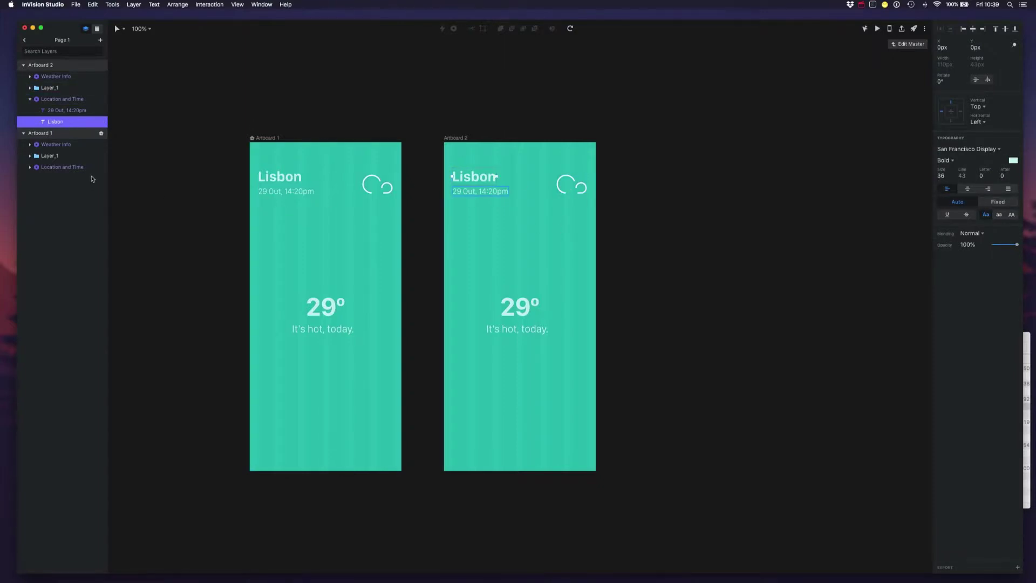
{"action": "double_click", "coordinate": [475, 182]}
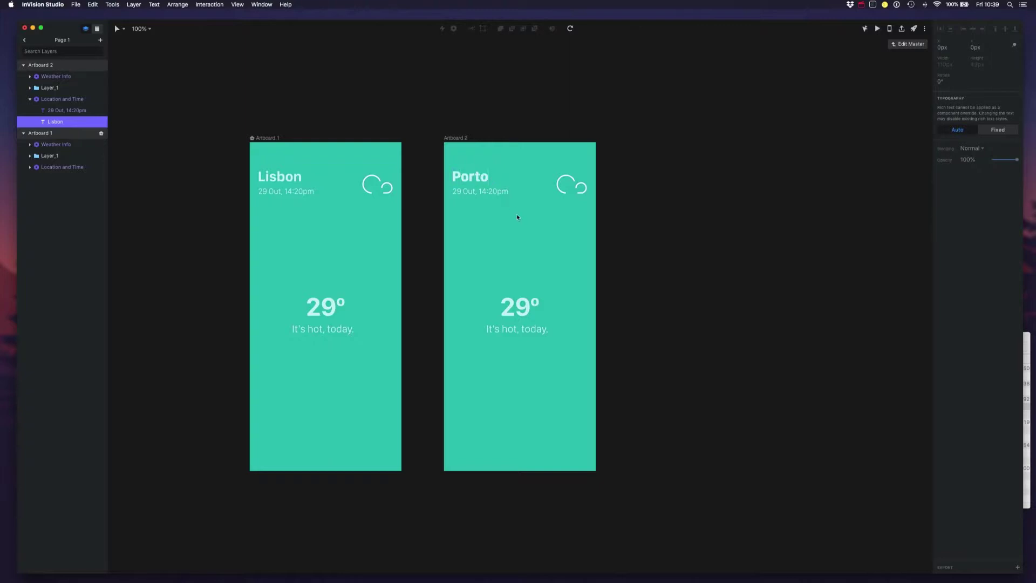
Override the temperature in Artboard 2's Weather Info component with "10º".
{"action": "left_click", "coordinate": [518, 312]}
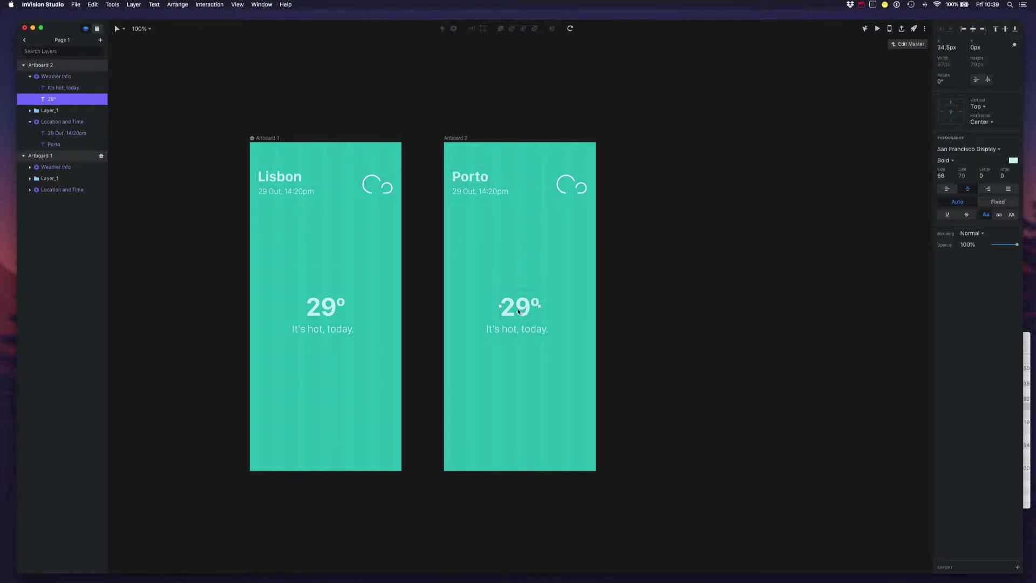
{"action": "key", "text": "super+r"}
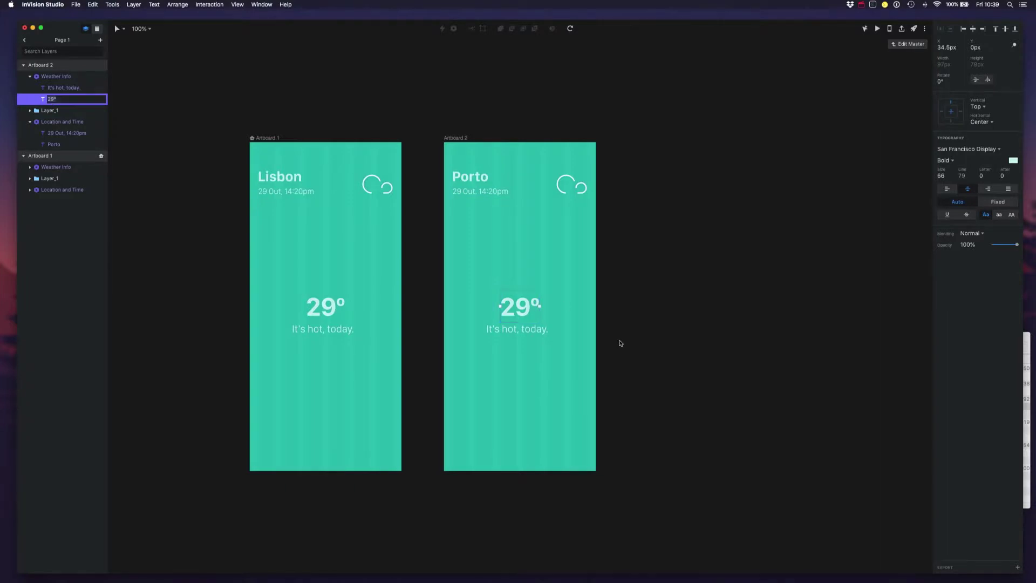
{"action": "double_click", "coordinate": [519, 307]}
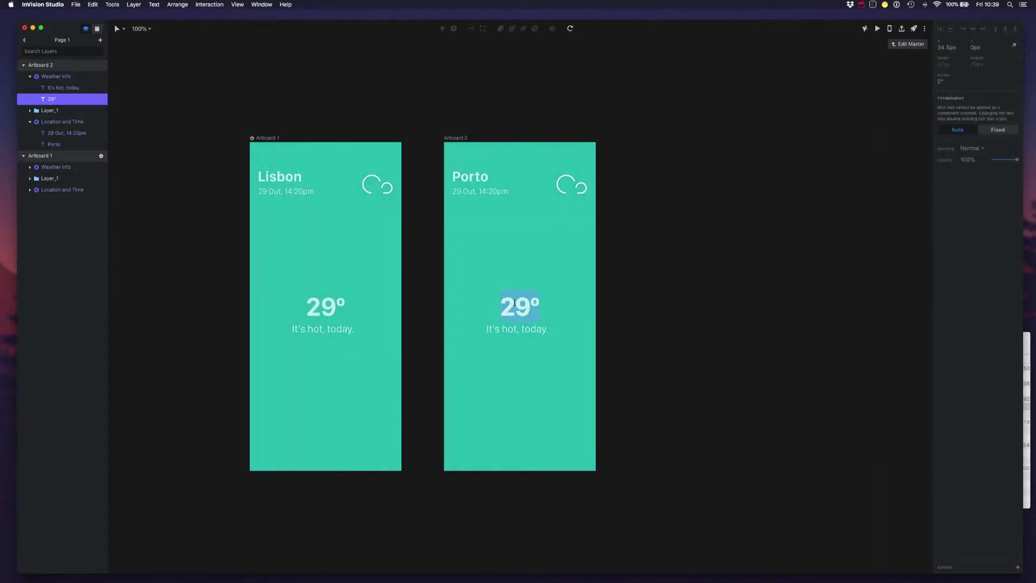
{"action": "type", "text": "10°"}
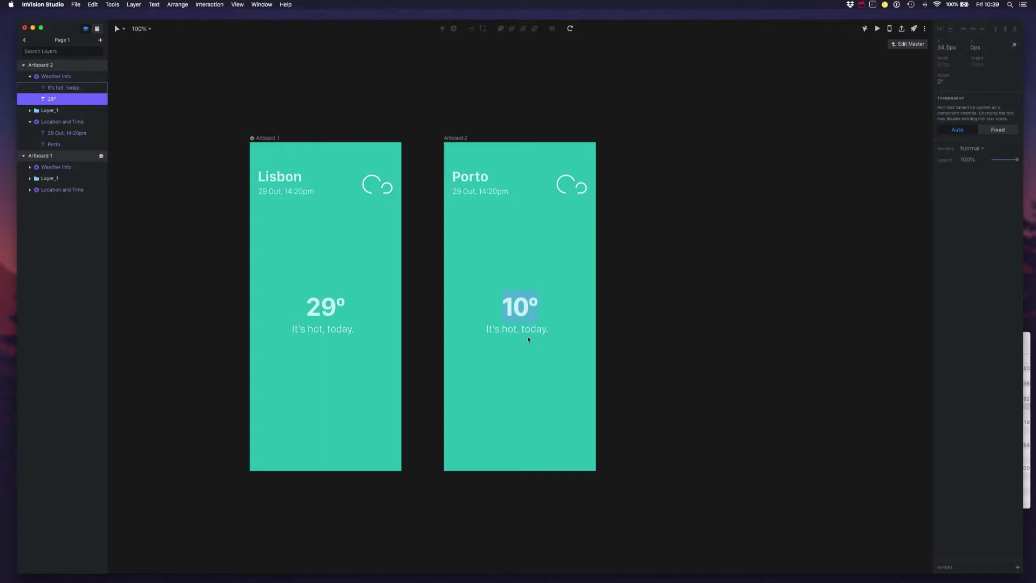
{"action": "key", "text": "Escape"}
Override the "It's hot, today." text in Artboard 2's Weather Info component with "Chilly, bring a sweater.".
{"action": "left_click", "coordinate": [53, 88]}
{"action": "double_click", "coordinate": [511, 330]}
{"action": "type", "text": "Not so "}
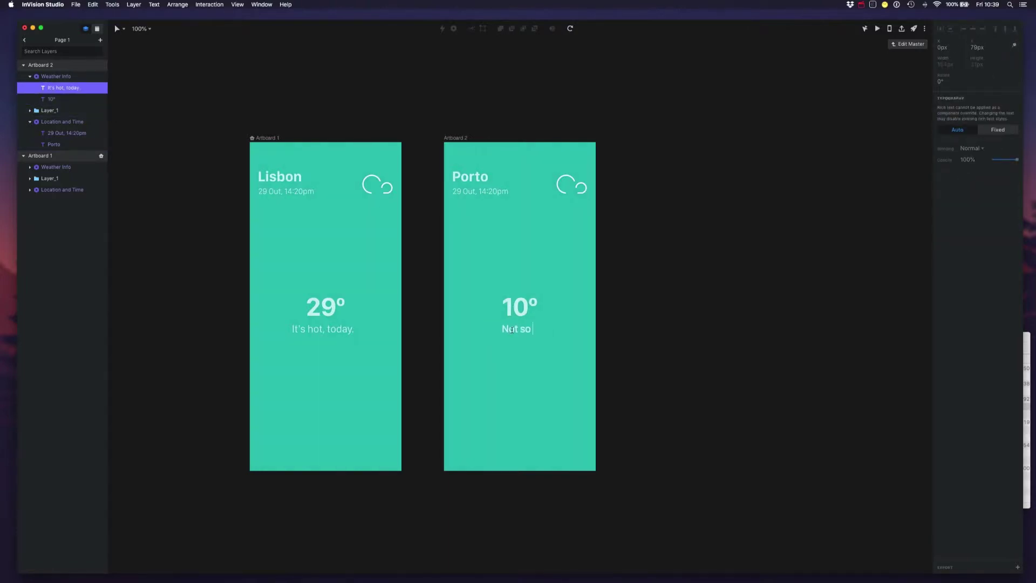
{"action": "type", "text": "hot"}
{"action": "type", "text": "Chilly."}
{"action": "type", "text": " bring a "}
{"action": "type", "text": "sweat"}
{"action": "type", "text": "er."}
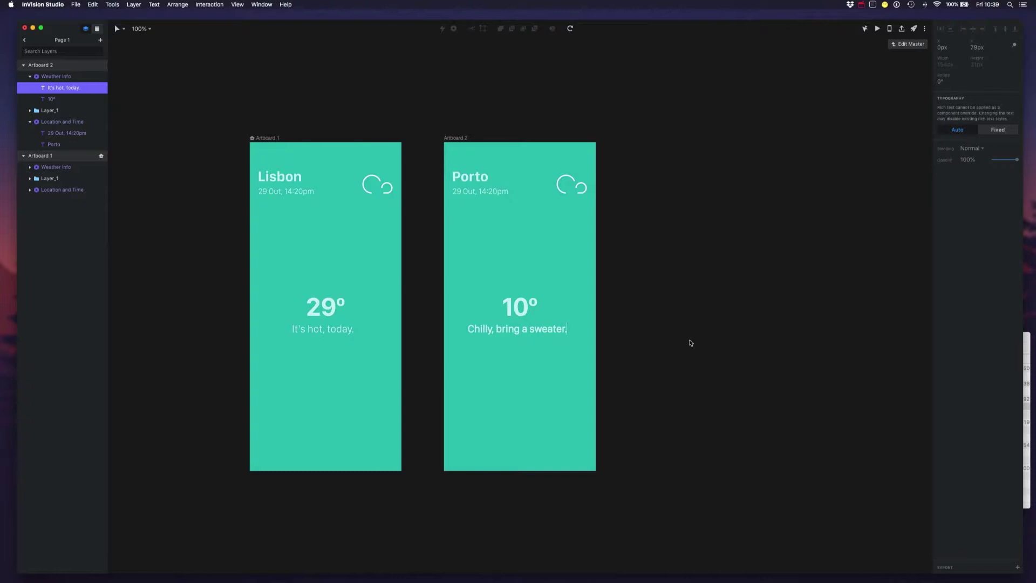
{"action": "key", "text": "Escape"}
{"action": "key", "text": "Escape"}
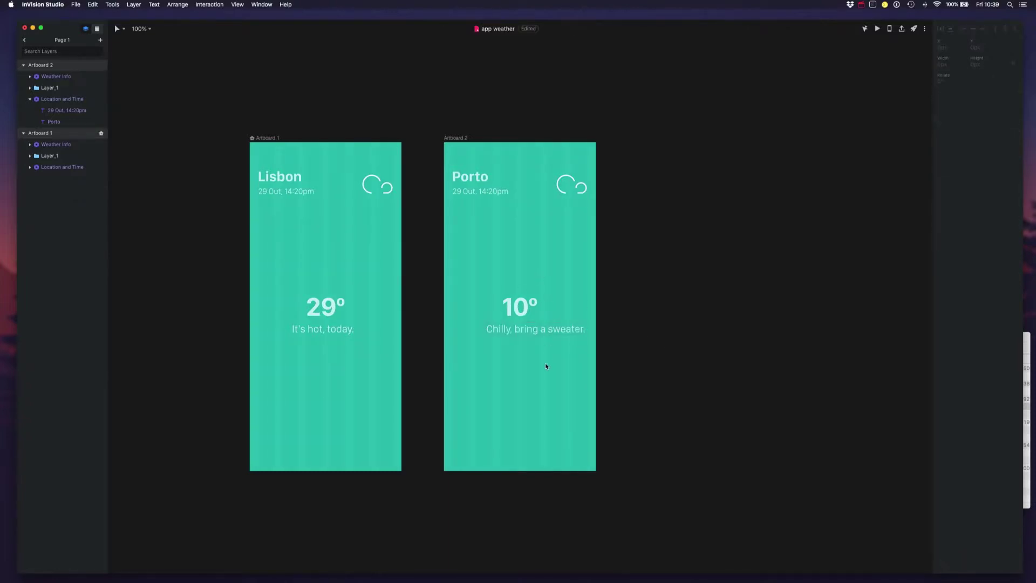
In the Weather Info master, set the "It's hot, today." text's horizontal pinning to Center, and return to the page.
{"action": "left_click", "coordinate": [509, 313]}
{"action": "left_click", "coordinate": [910, 47]}
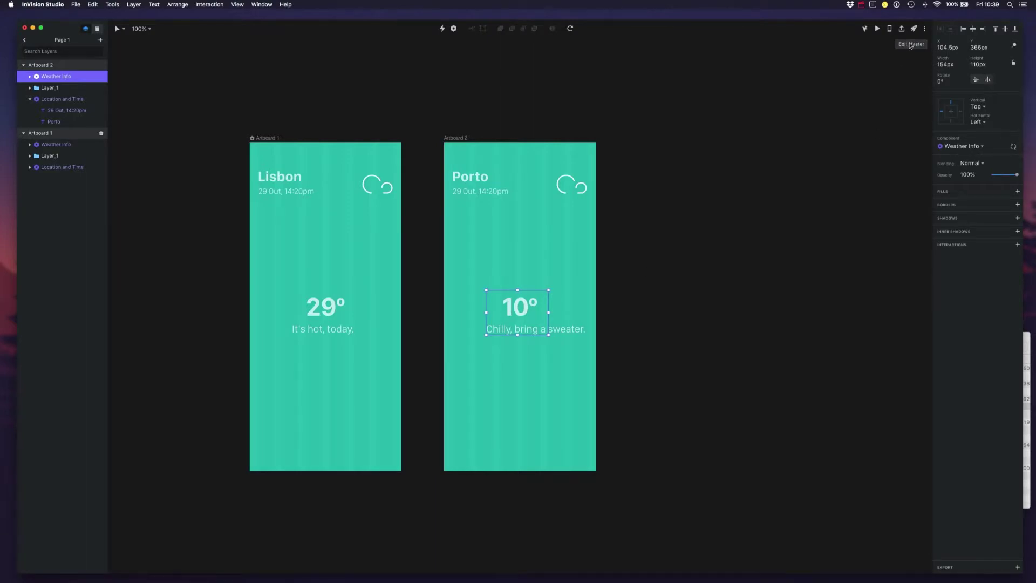
{"action": "left_click", "coordinate": [523, 323]}
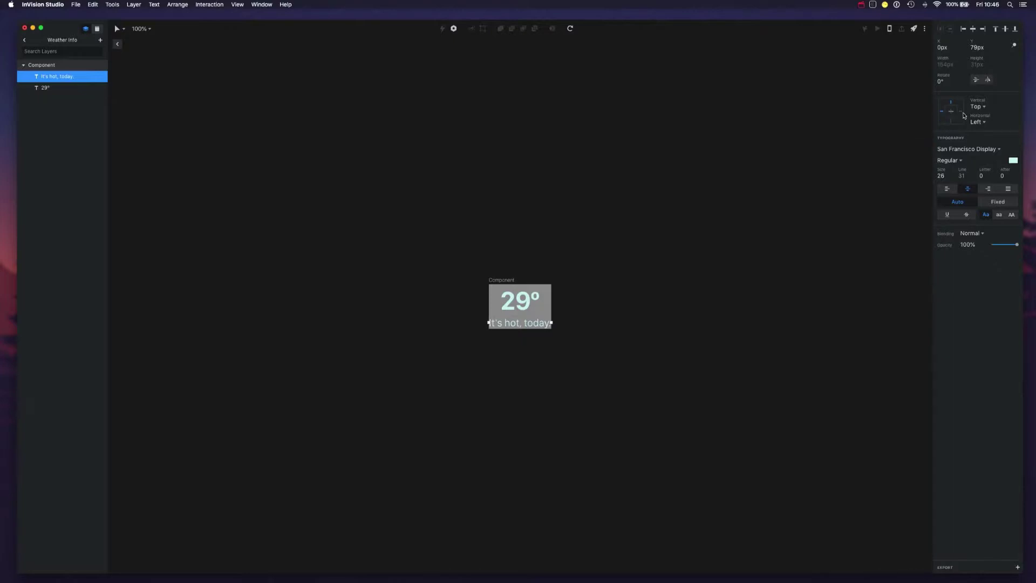
{"action": "left_click", "coordinate": [976, 122]}
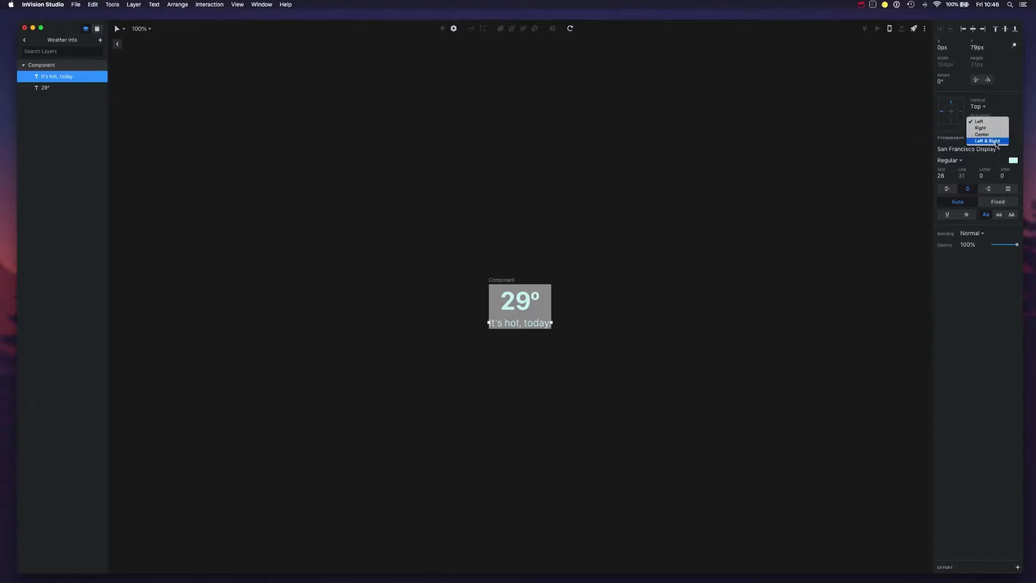
{"action": "left_click", "coordinate": [996, 135]}
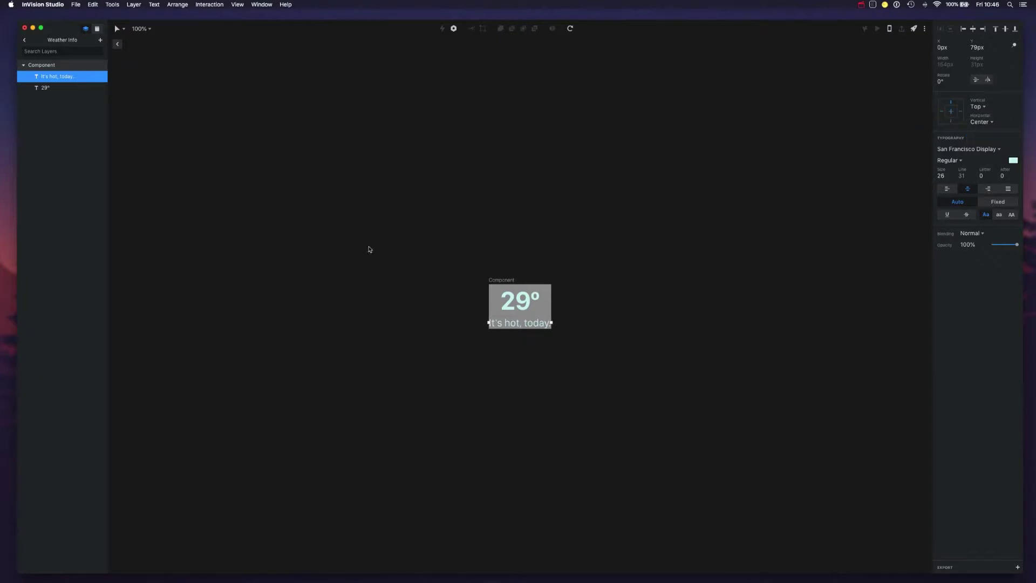
{"action": "left_click", "coordinate": [371, 197]}
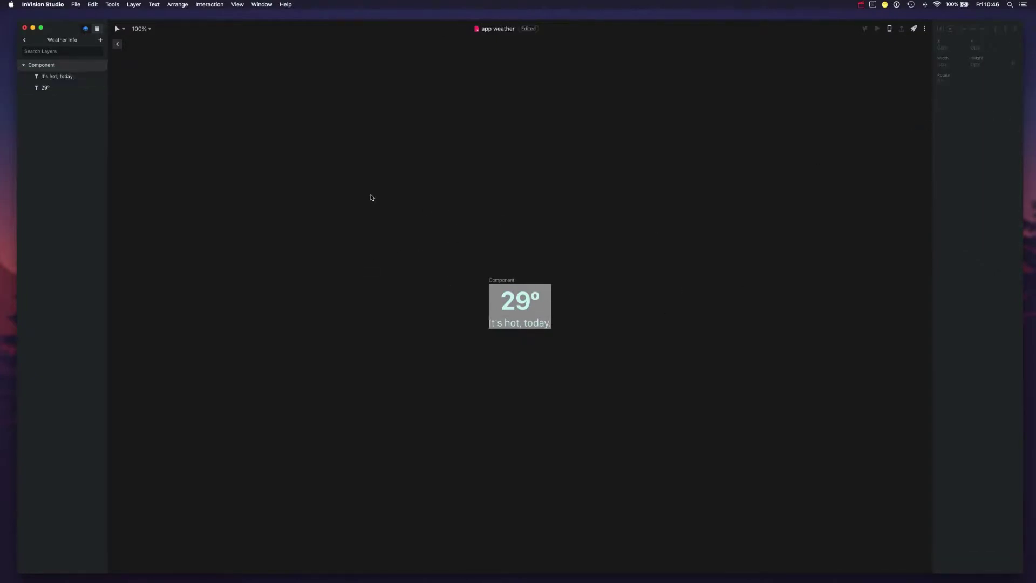
{"action": "left_click", "coordinate": [117, 44]}
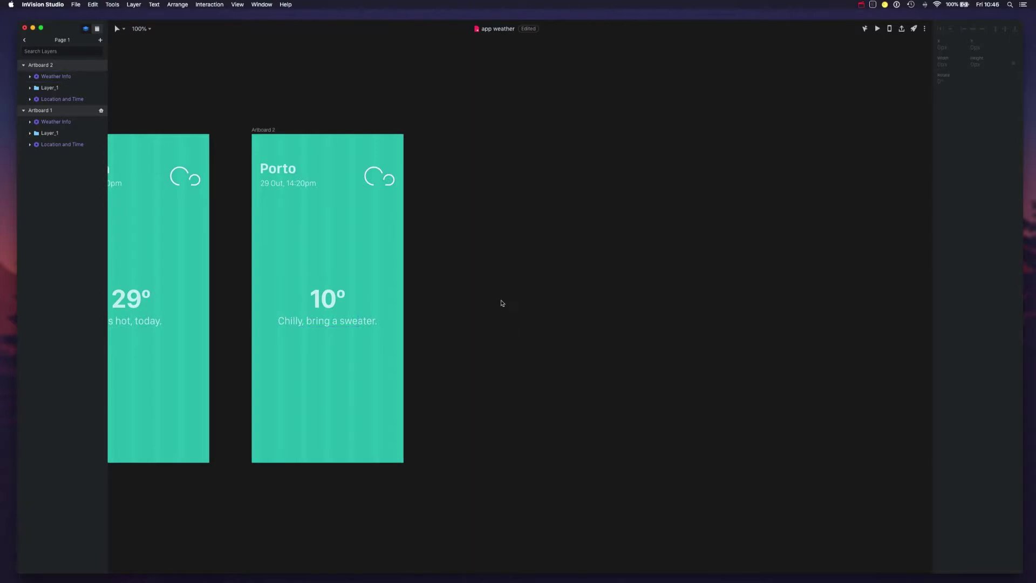
{"action": "scroll", "coordinate": [493, 293], "scroll_direction": "left", "scroll_amount": 3}
{"action": "scroll", "coordinate": [493, 293], "scroll_direction": "left", "scroll_amount": 3}
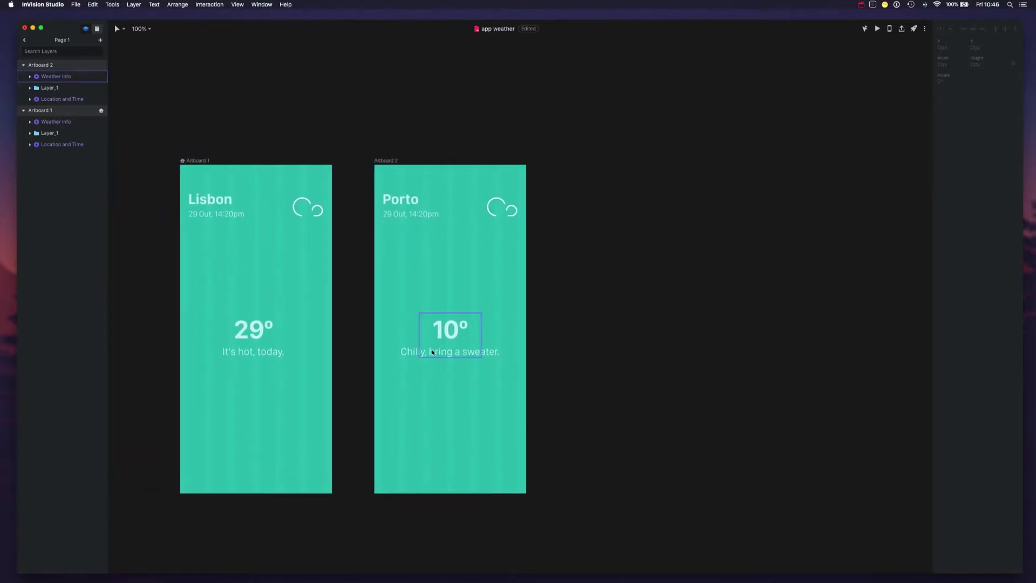
{"action": "scroll", "coordinate": [483, 362], "scroll_direction": "down", "scroll_amount": 2}
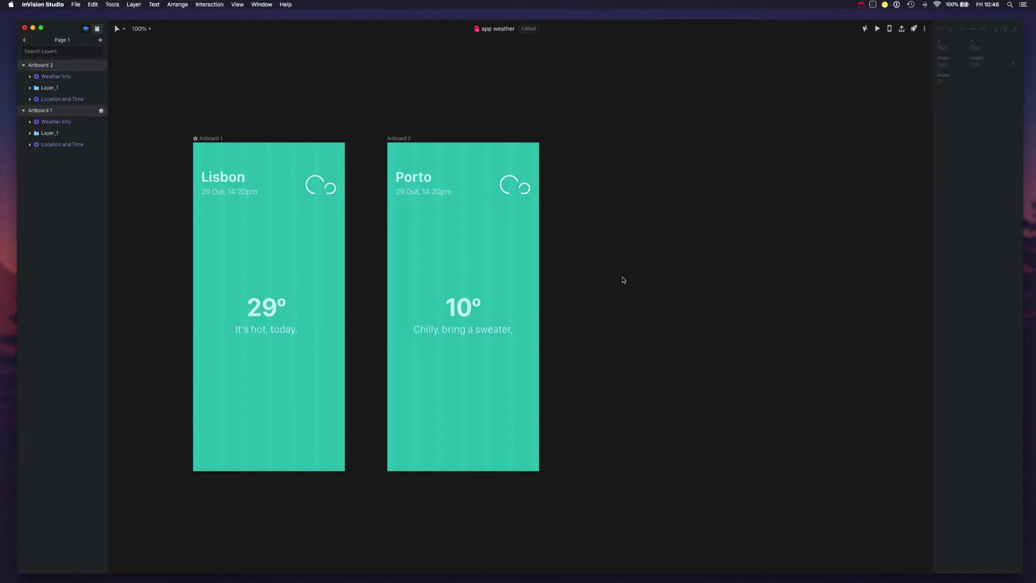
Switch to the Finder window with the svg folder, preview weather4.svg, and place weather3.svg on the Porto artboard.
{"action": "key", "text": "ctrl+Up"}
{"action": "left_click", "coordinate": [839, 418]}
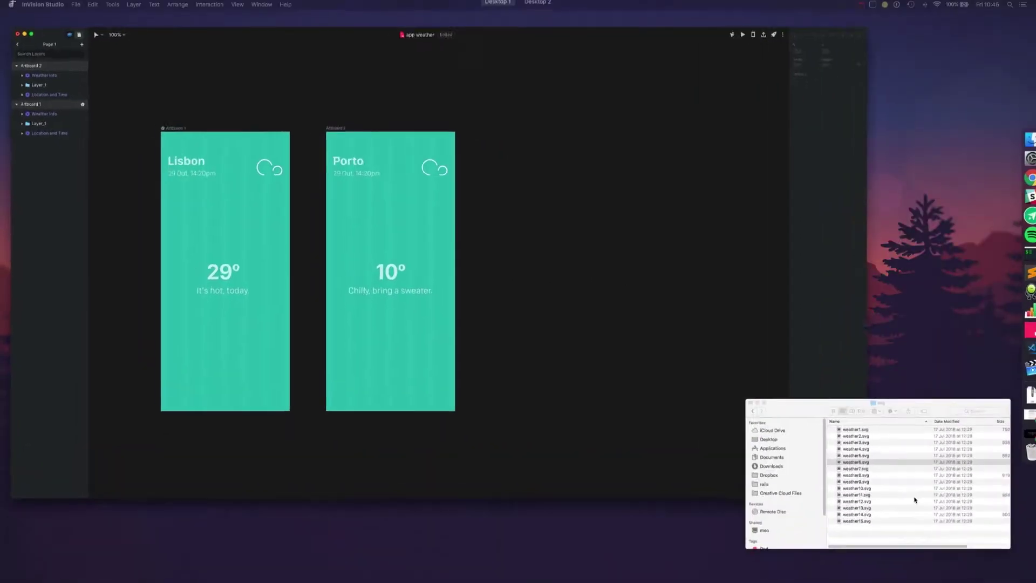
{"action": "left_click", "coordinate": [842, 390]}
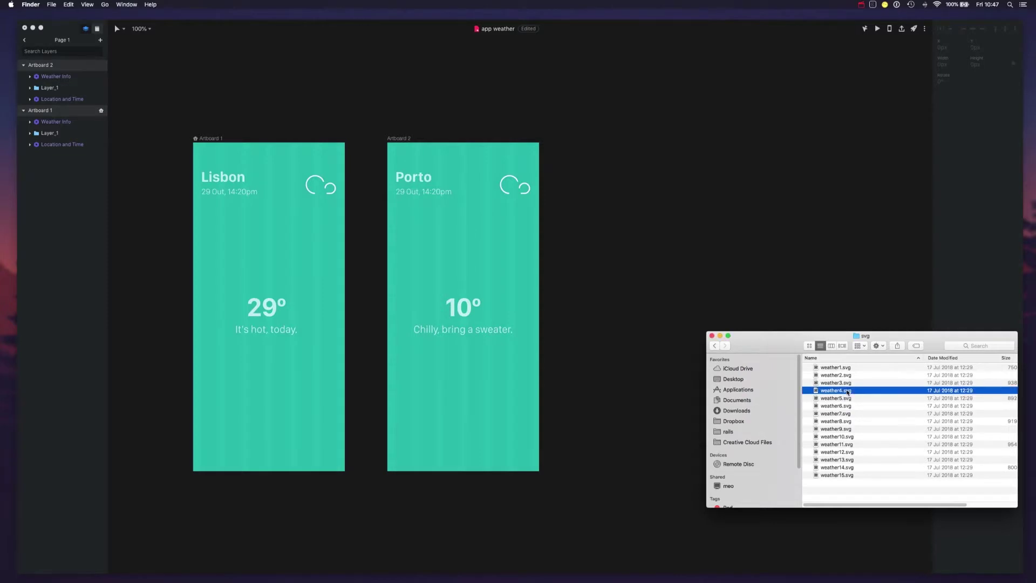
{"action": "key", "text": "space"}
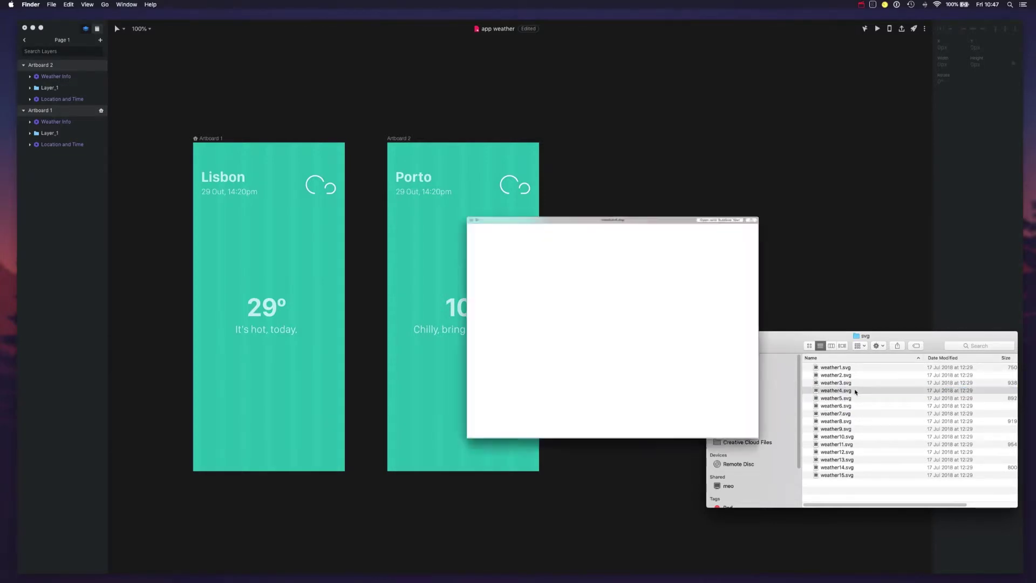
{"action": "key", "text": "space"}
{"action": "key", "text": "Up"}
{"action": "left_click_drag", "start_coordinate": [842, 382], "coordinate": [316, 227]}
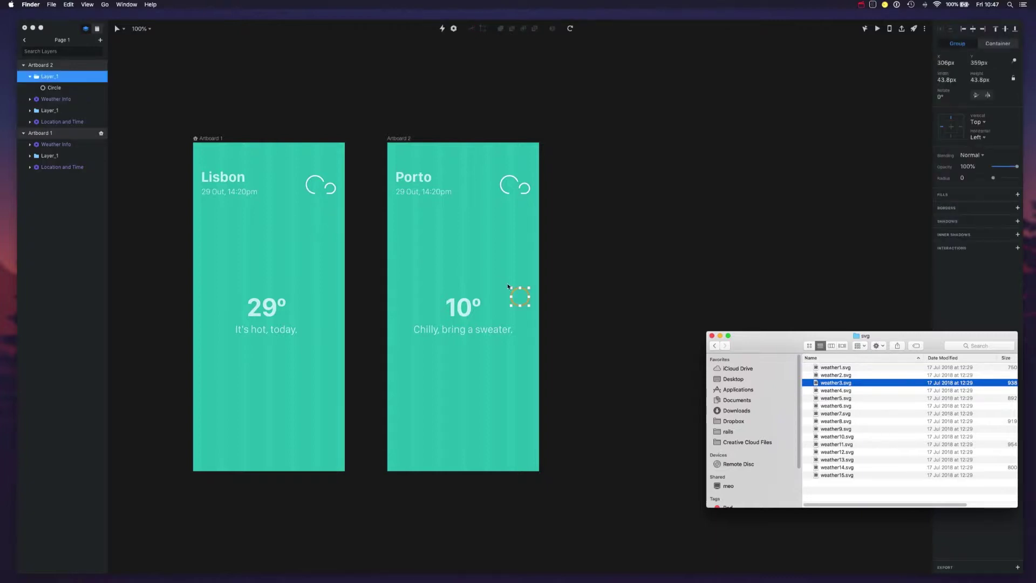
{"action": "left_click", "coordinate": [520, 299]}
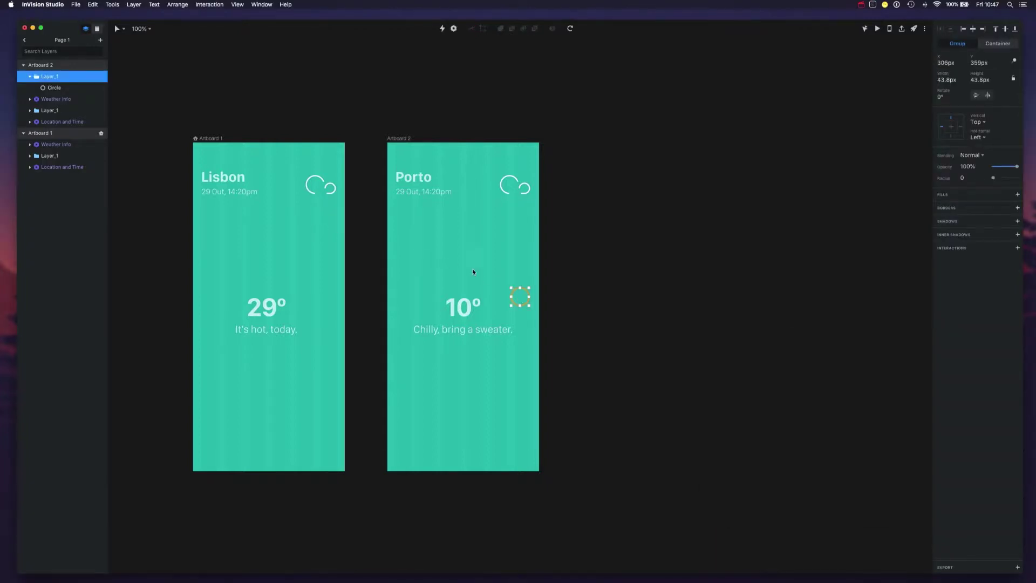
Move the imported orange circle icon from the Porto artboard to the Lisbon artboard, below the cloud icon.
{"action": "left_click_drag", "start_coordinate": [501, 277], "coordinate": [486, 263]}
{"action": "left_click_drag", "start_coordinate": [39, 76], "coordinate": [54, 151]}
{"action": "left_click", "coordinate": [30, 133]}
{"action": "left_click_drag", "start_coordinate": [386, 249], "coordinate": [316, 227]}
Delete the Lisbon artboard's cloud icon and position the orange circle in its place, near the right margin beside the city name.
{"action": "left_click", "coordinate": [315, 189]}
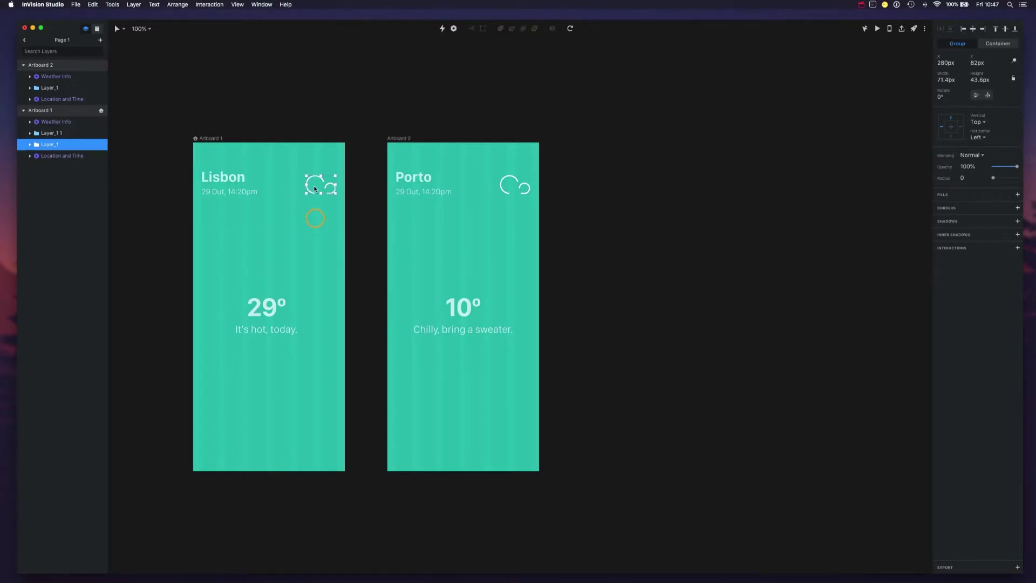
{"action": "key", "text": "Delete"}
{"action": "left_click_drag", "start_coordinate": [316, 216], "coordinate": [320, 182]}
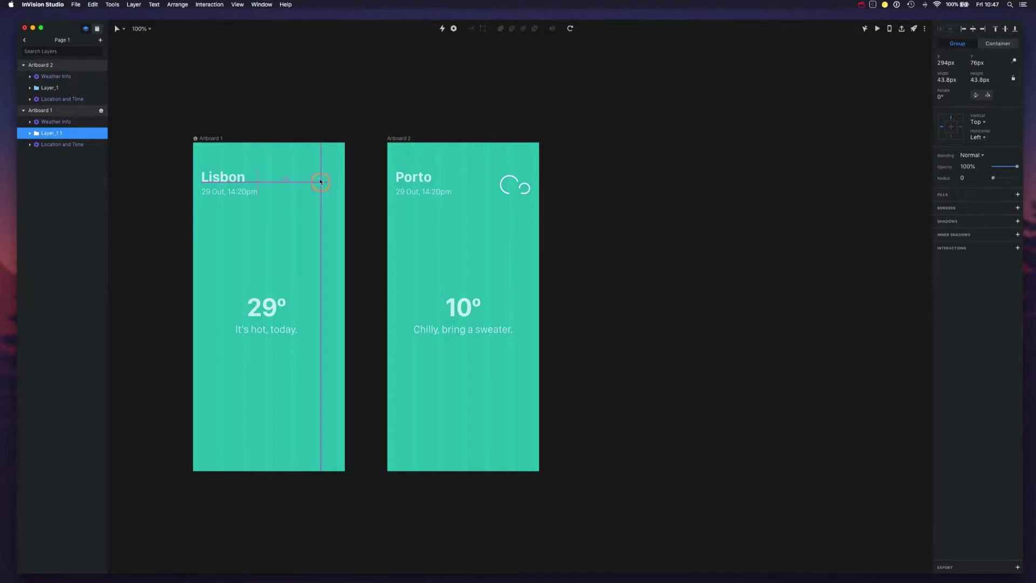
{"action": "left_click", "coordinate": [320, 212]}
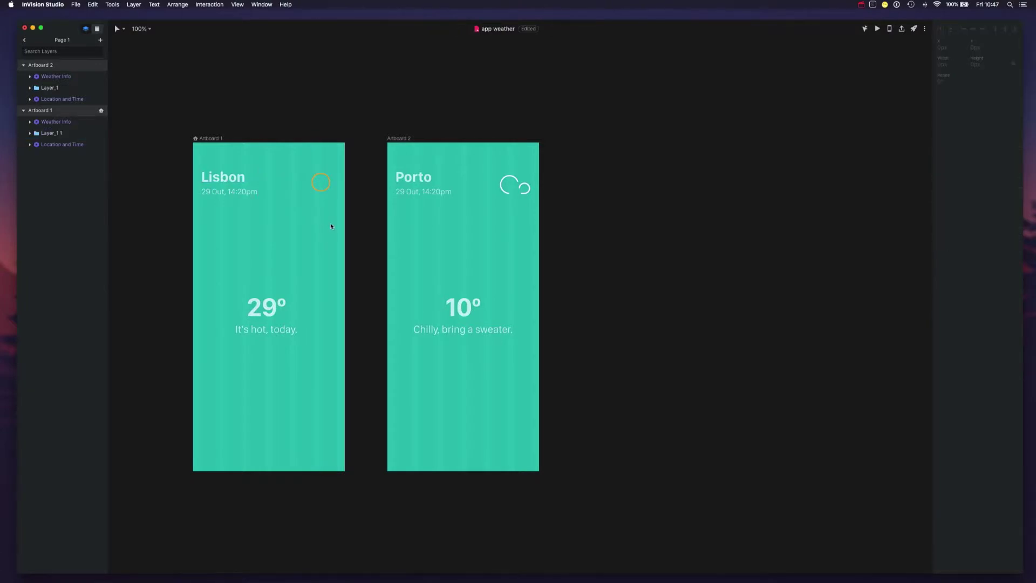
{"action": "left_click_drag", "start_coordinate": [321, 183], "coordinate": [327, 184]}
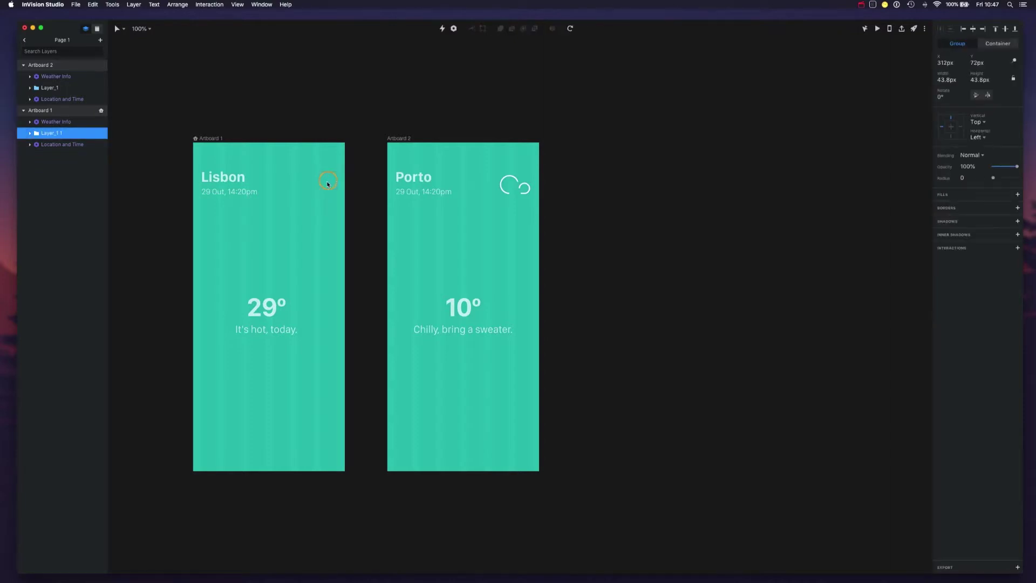
{"action": "left_click", "coordinate": [329, 237]}
Try the light orange document color ffbf69 as the Lisbon artboard's background and restore the teal 2ec4b6.
{"action": "left_click", "coordinate": [229, 154]}
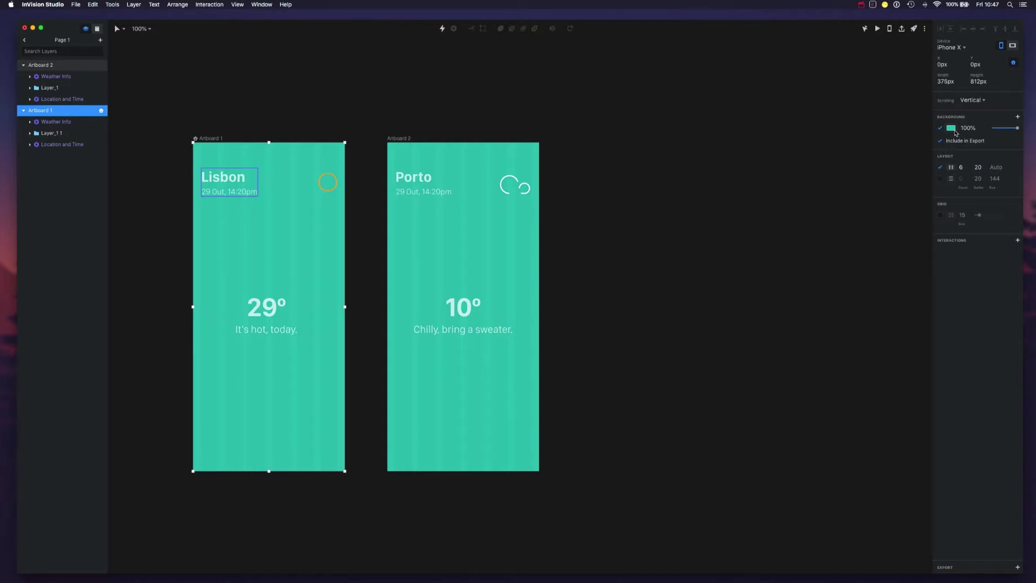
{"action": "left_click", "coordinate": [955, 132]}
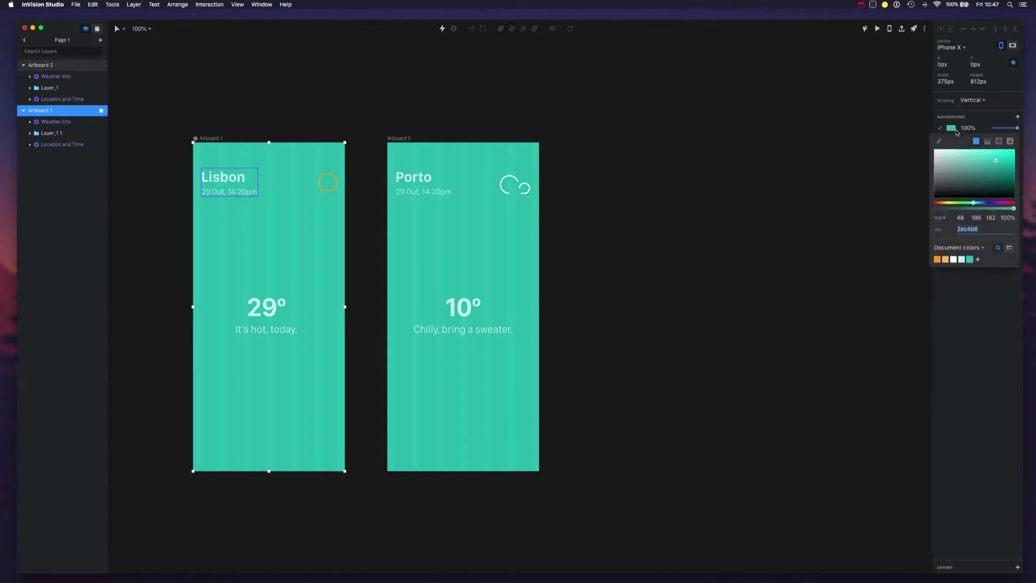
{"action": "left_click", "coordinate": [945, 259]}
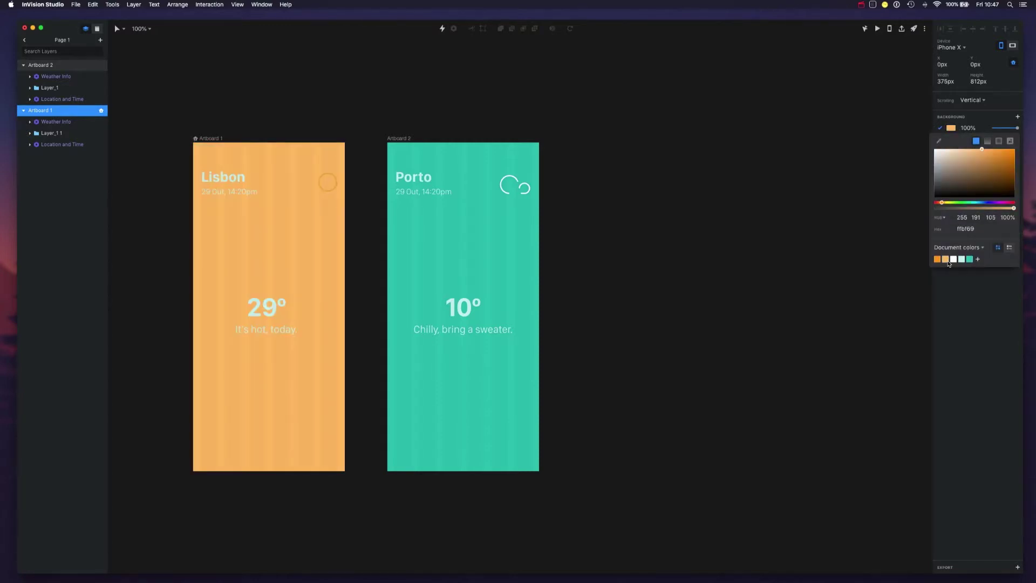
{"action": "left_click", "coordinate": [969, 260]}
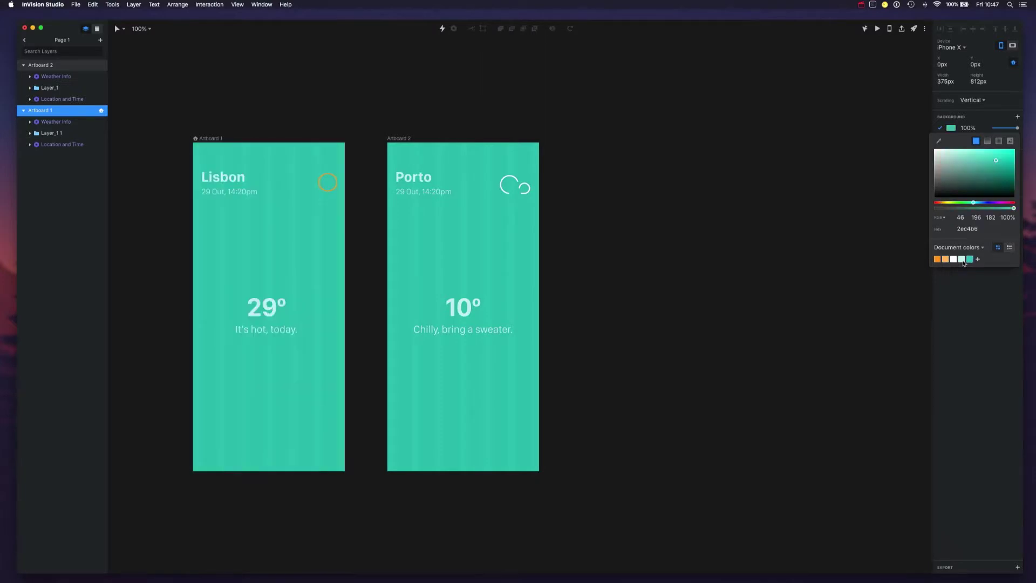
{"action": "left_click", "coordinate": [962, 260]}
{"action": "left_click", "coordinate": [969, 260]}
{"action": "left_click", "coordinate": [607, 204]}
{"action": "left_click", "coordinate": [599, 192]}
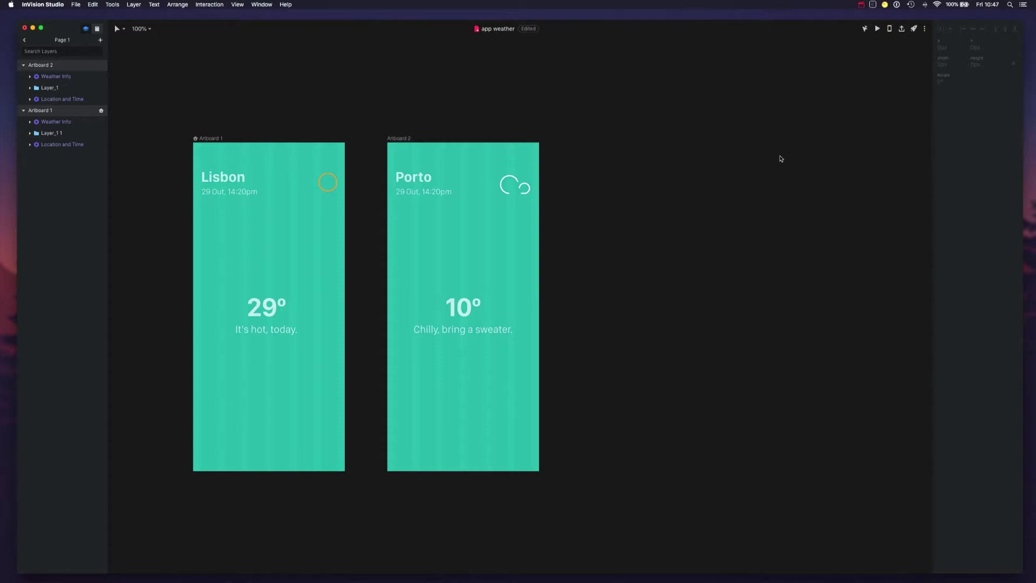
Add a new iPhone X artboard beside the Porto screen and enable its four-column layout.
{"action": "key", "text": "a"}
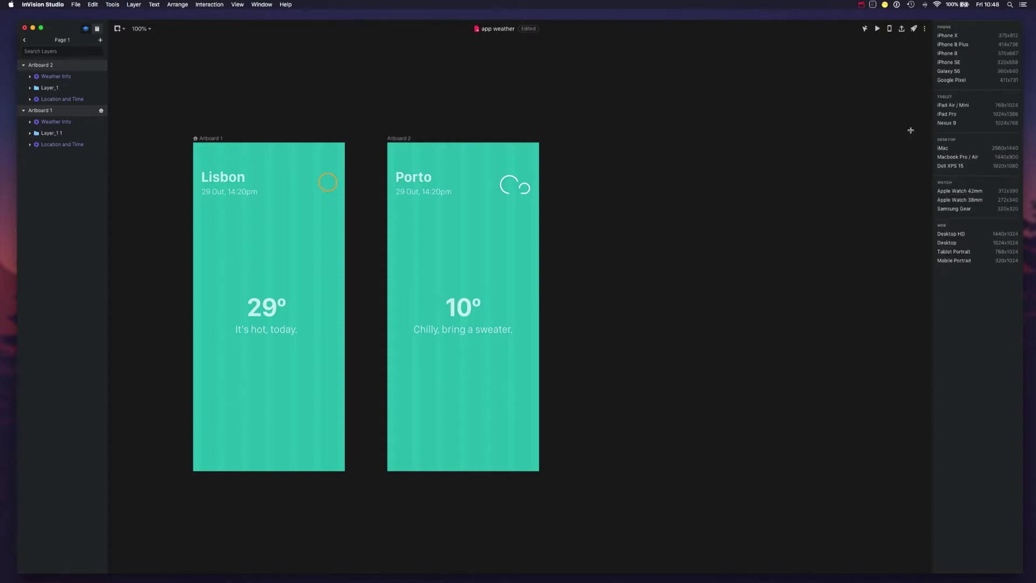
{"action": "left_click", "coordinate": [956, 36]}
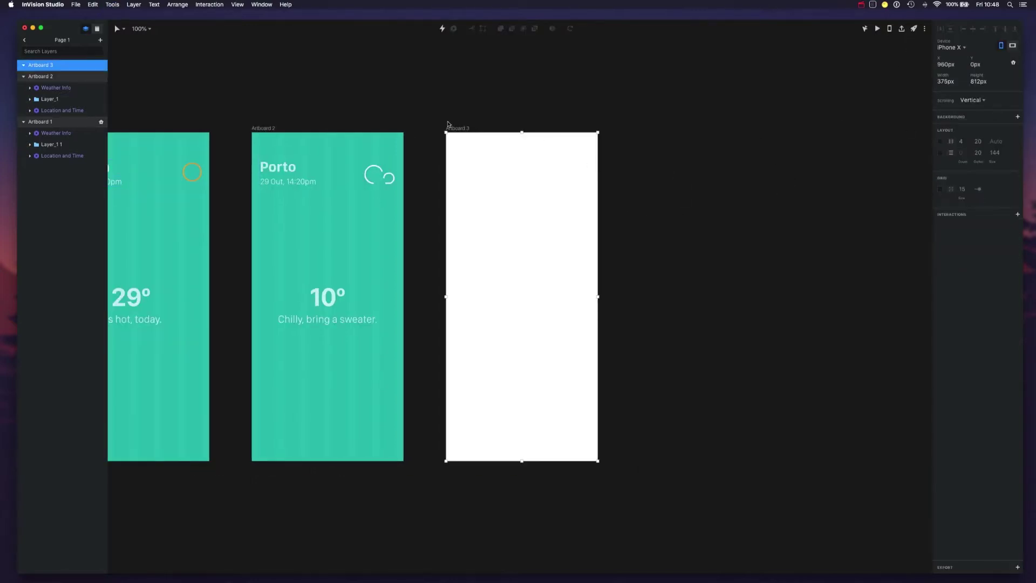
{"action": "left_click", "coordinate": [940, 141]}
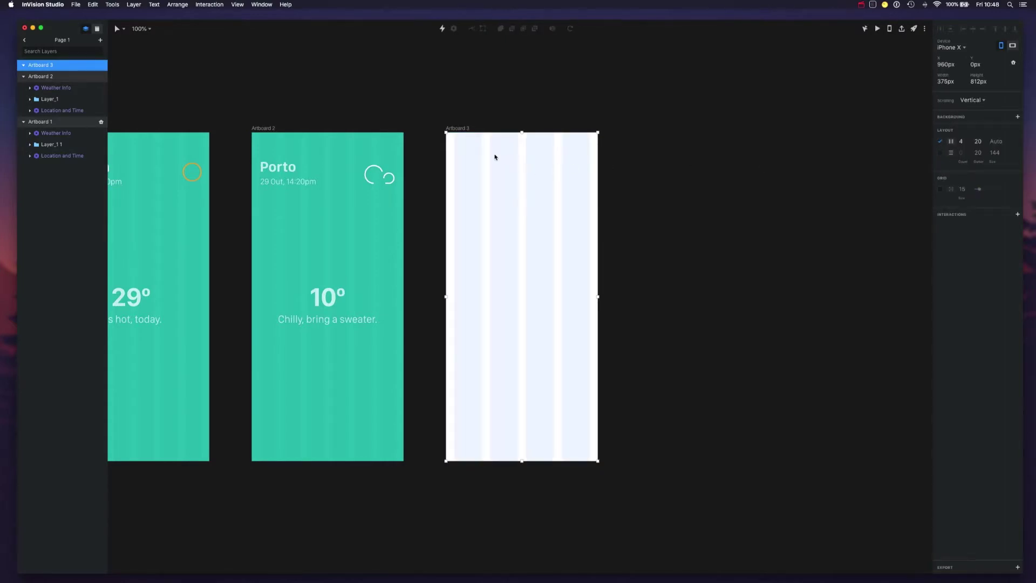
Give the new iPhone X artboard a light orange background, ffbf69, from the document colors.
{"action": "left_click", "coordinate": [1017, 116]}
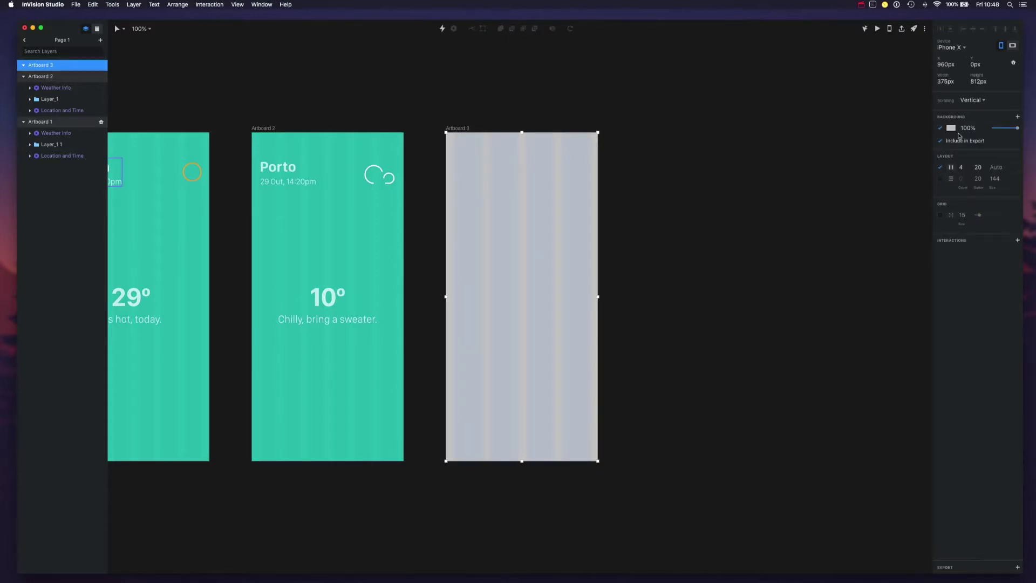
{"action": "left_click", "coordinate": [954, 130]}
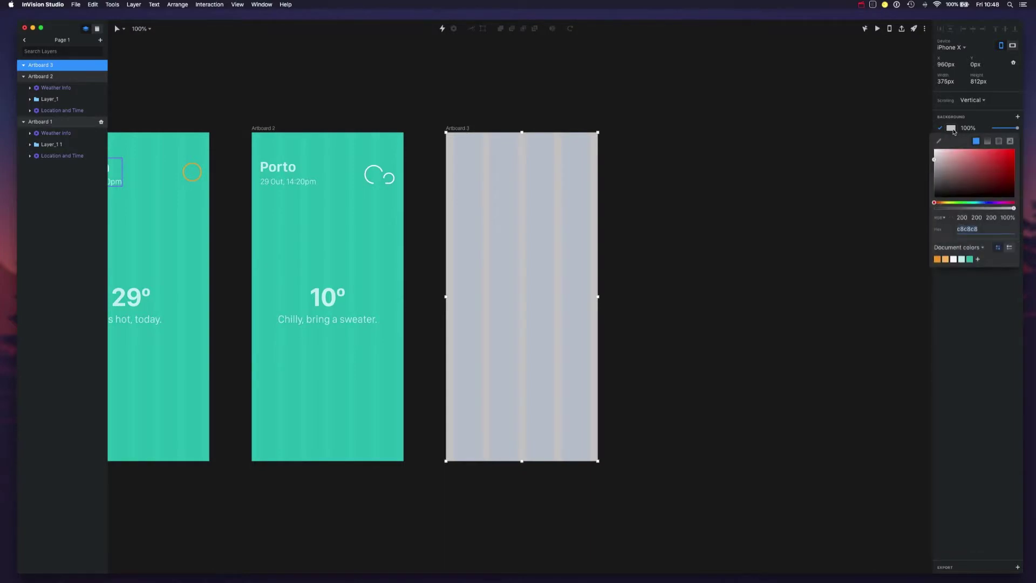
{"action": "left_click", "coordinate": [946, 259]}
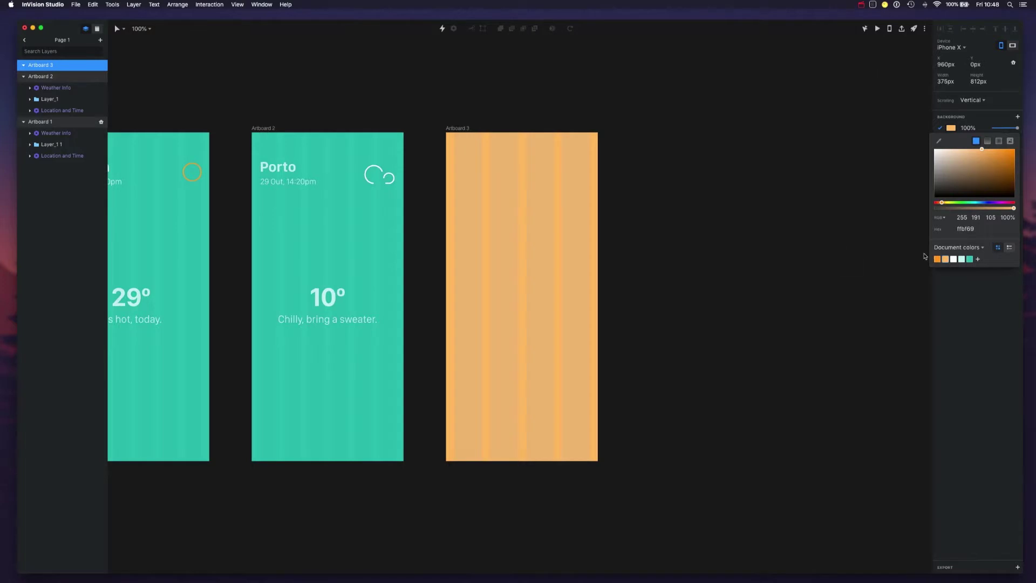
Try white and pale teal cbf3f0 as the third artboard's background, and restore the light orange document color ffbf69.
{"action": "left_click", "coordinate": [954, 259]}
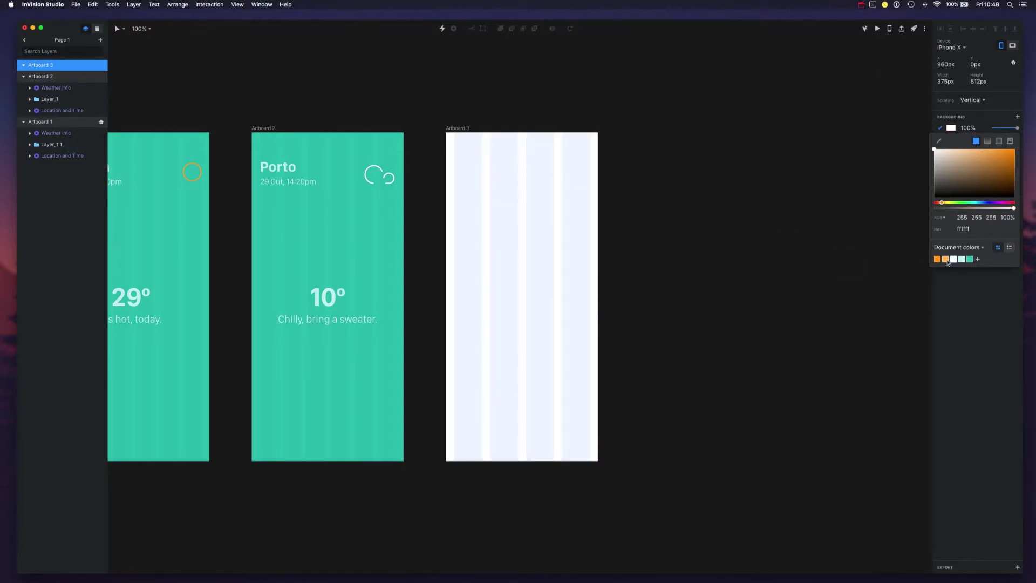
{"action": "left_click", "coordinate": [945, 259]}
{"action": "left_click", "coordinate": [962, 260]}
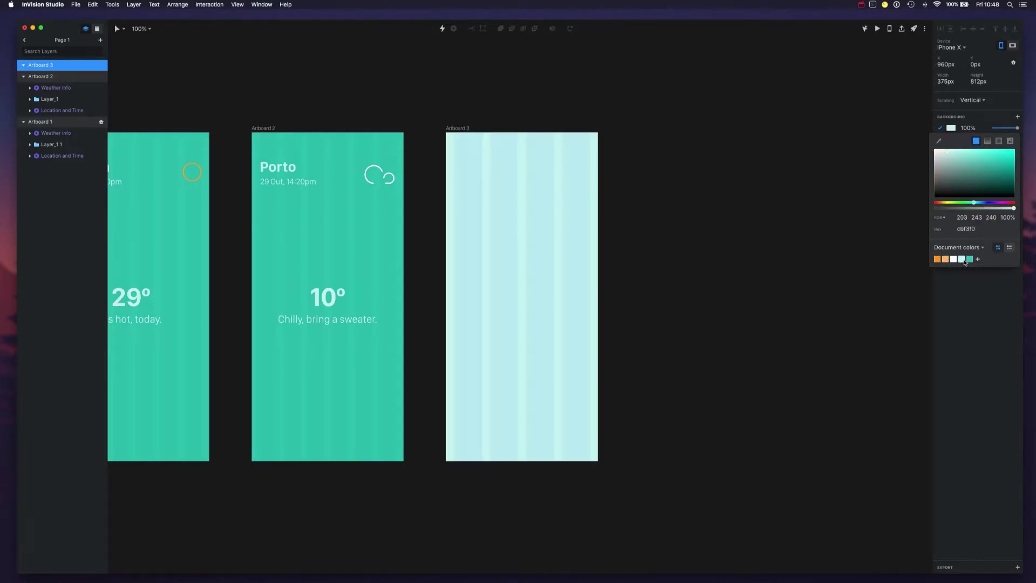
{"action": "left_click", "coordinate": [650, 211]}
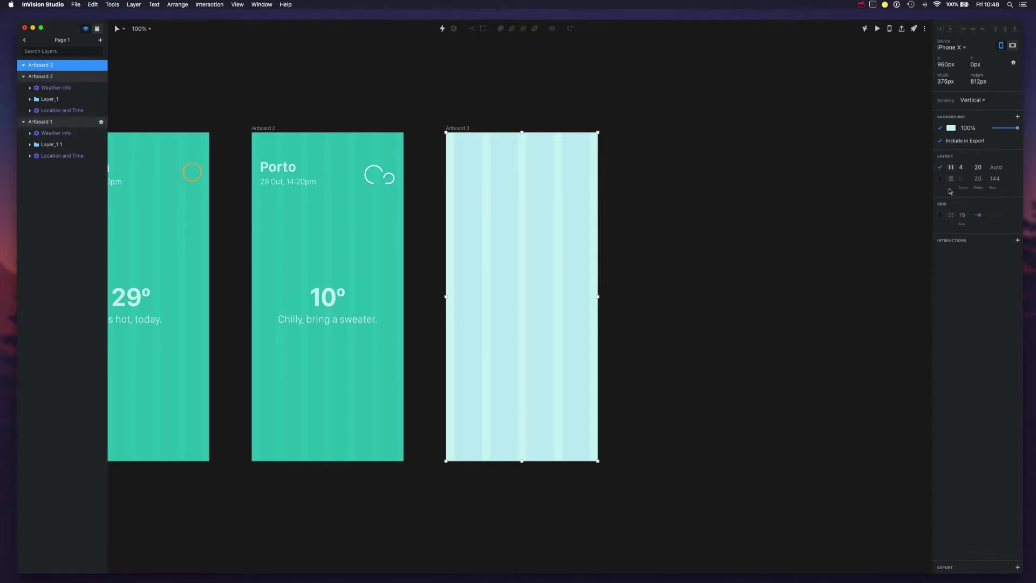
{"action": "left_click", "coordinate": [951, 128]}
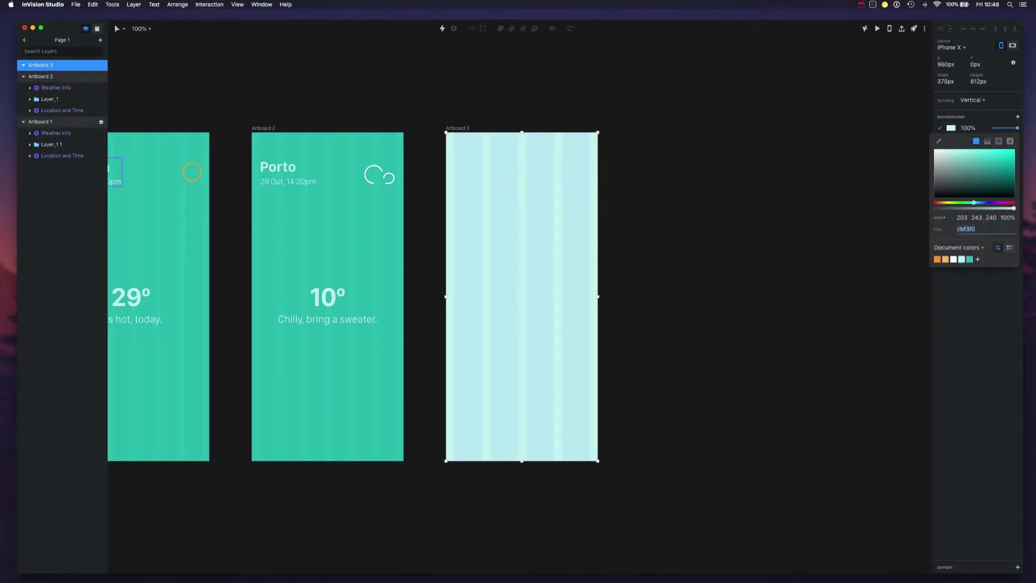
{"action": "left_click", "coordinate": [945, 259]}
{"action": "left_click", "coordinate": [625, 209]}
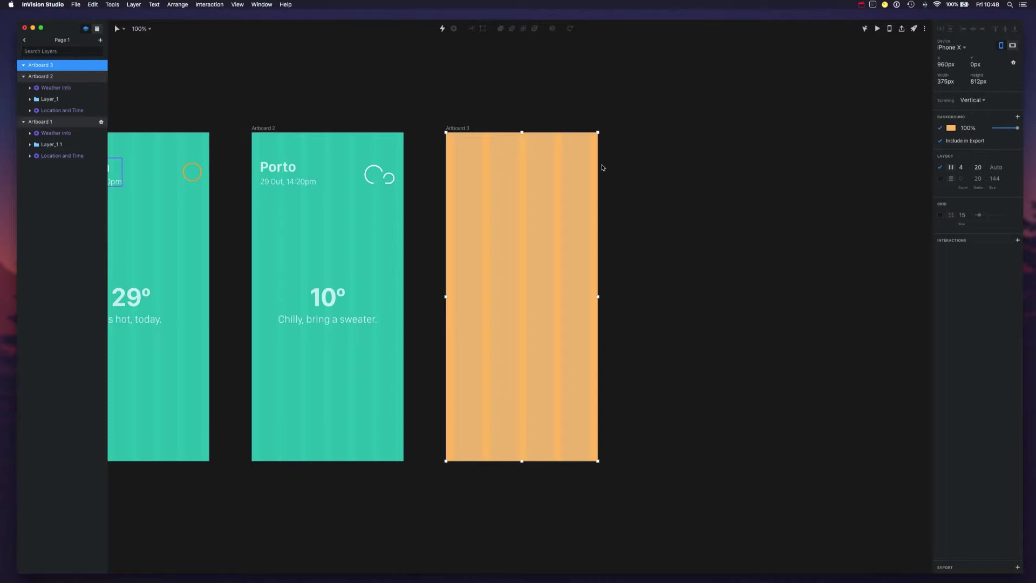
Set the third artboard's background to white, ffffff, from the document colors.
{"action": "left_click", "coordinate": [950, 127]}
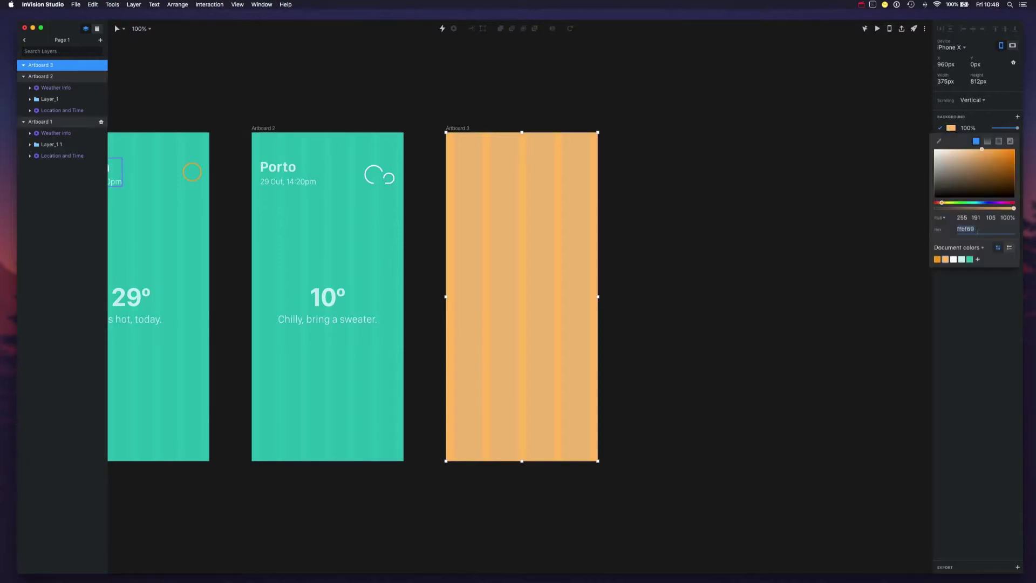
{"action": "left_click", "coordinate": [953, 259]}
{"action": "left_click", "coordinate": [741, 201]}
{"action": "left_click", "coordinate": [353, 117]}
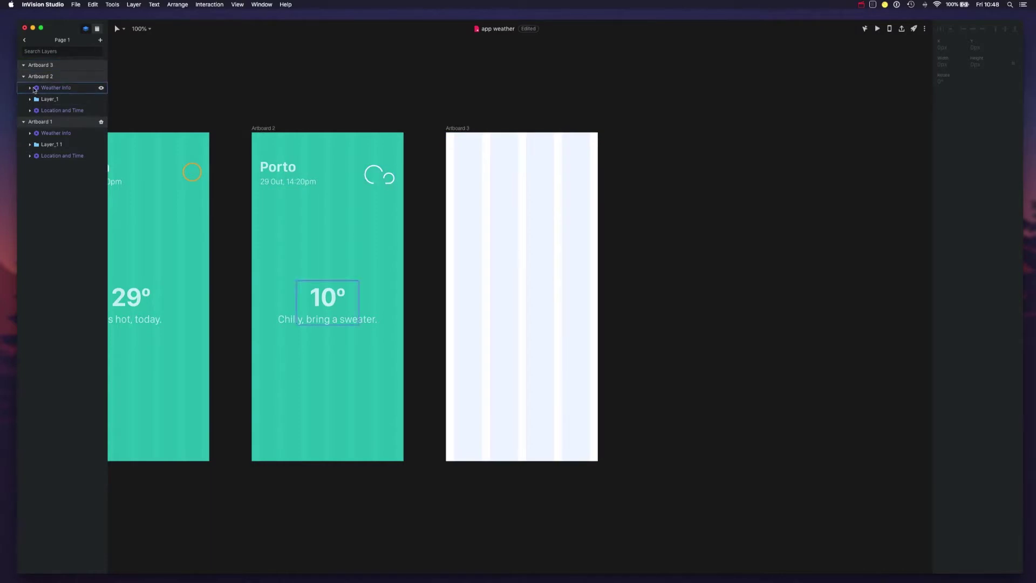
Find the Location and Time component in the library and place it in the third artboard's upper-left area, aligned to the first layout column.
{"action": "left_click", "coordinate": [97, 29]}
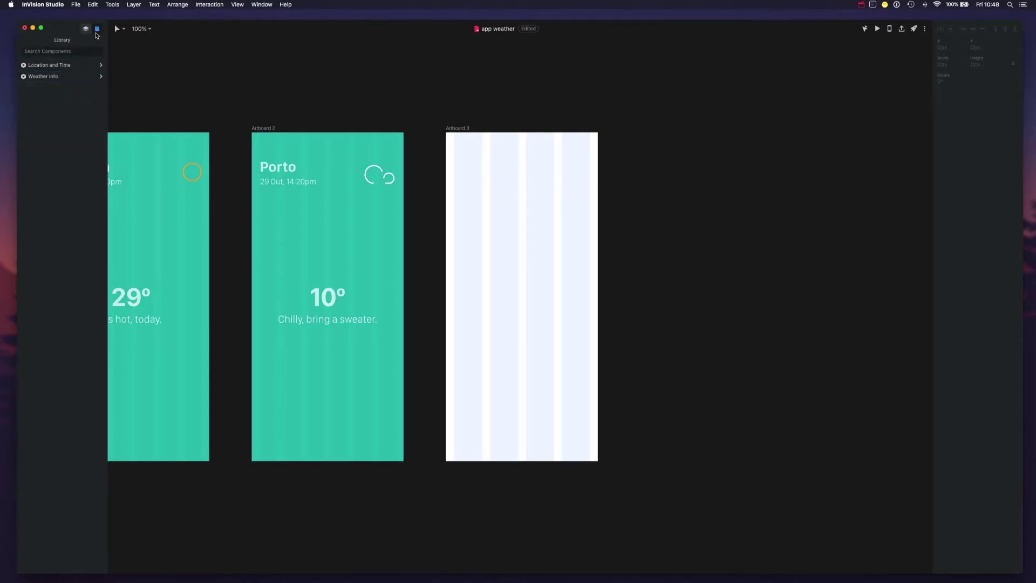
{"action": "left_click", "coordinate": [63, 52]}
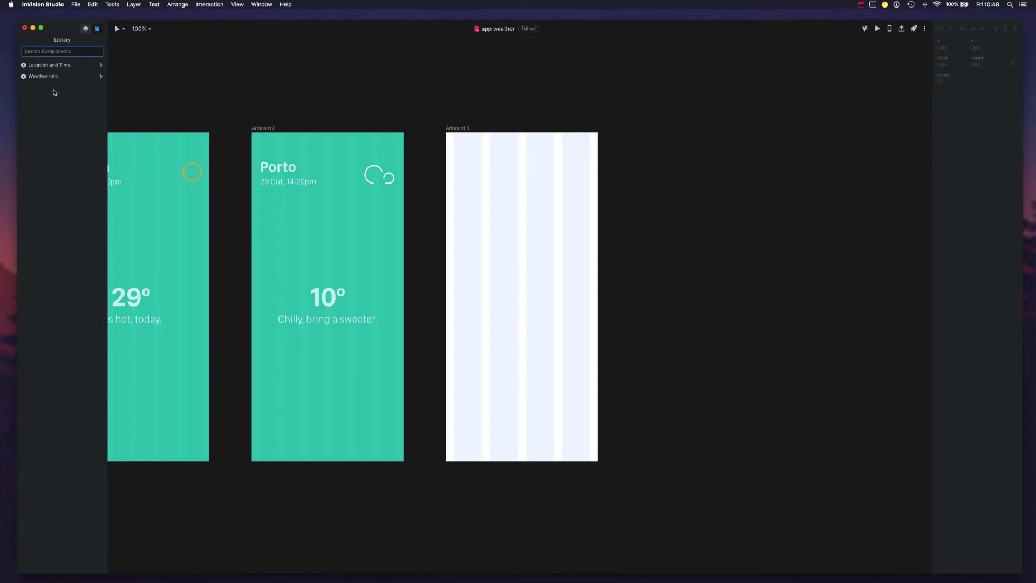
{"action": "type", "text": "loca"}
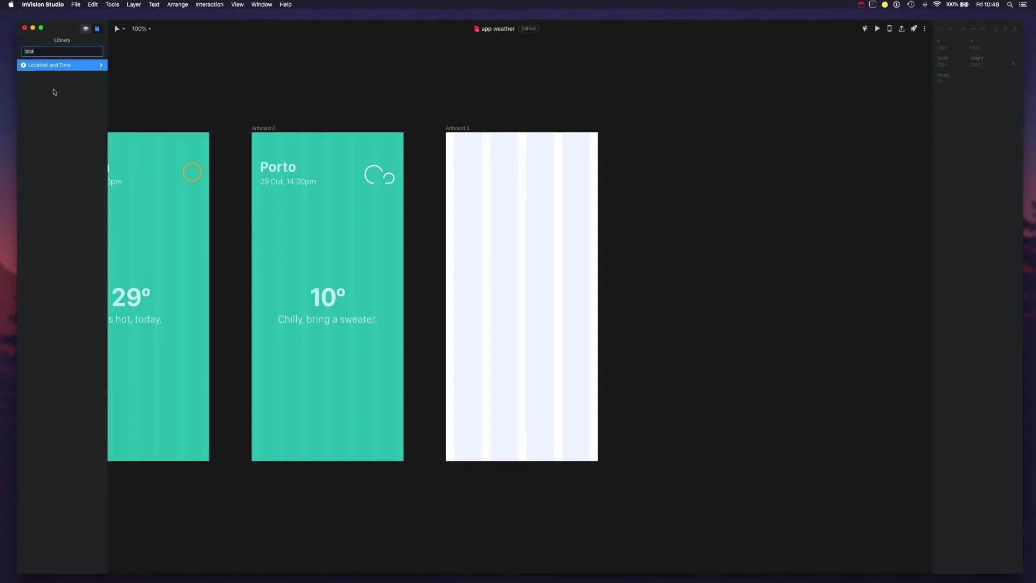
{"action": "key", "text": "Escape"}
{"action": "left_click_drag", "start_coordinate": [26, 67], "coordinate": [499, 203]}
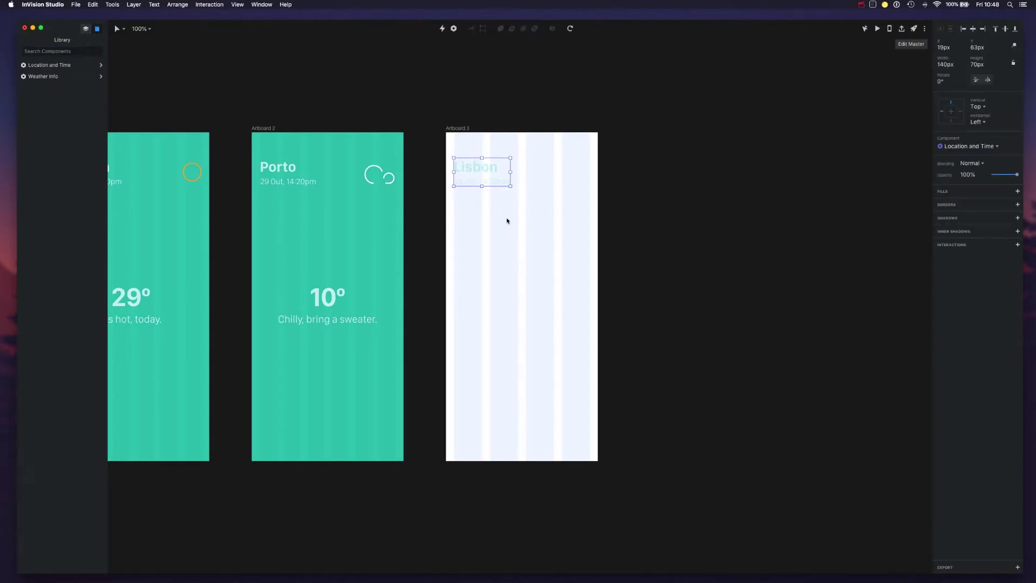
{"action": "left_click", "coordinate": [510, 246]}
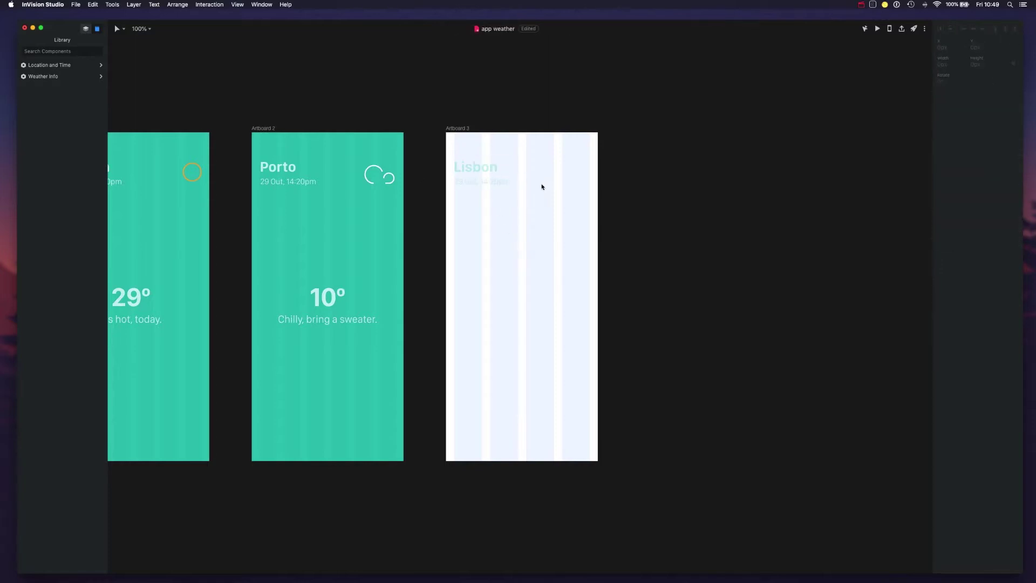
Draw a full-width rectangle about 375 by 105 px over the third artboard's location text and send it to the back.
{"action": "left_click", "coordinate": [86, 29]}
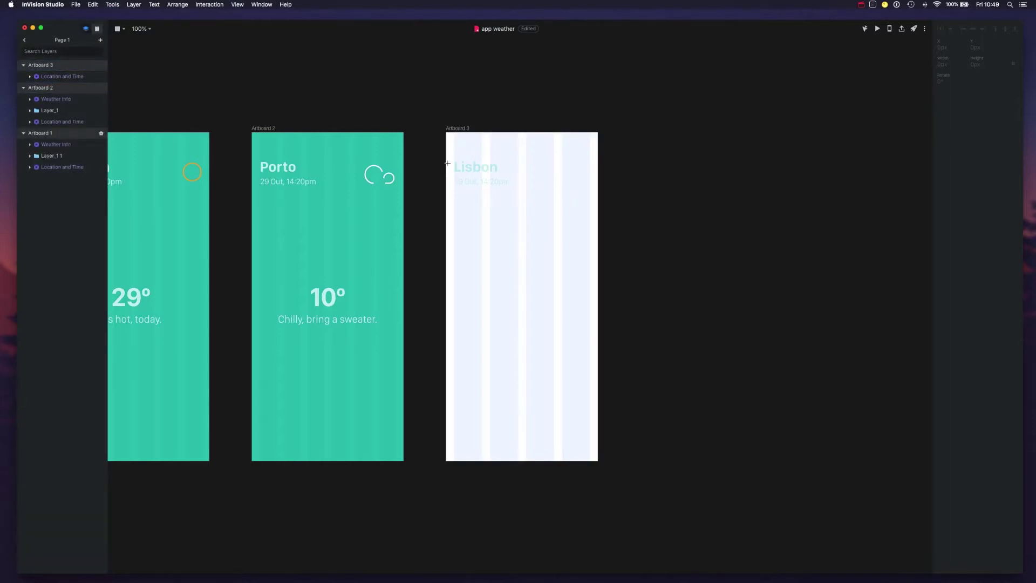
{"action": "left_click_drag", "start_coordinate": [447, 150], "coordinate": [598, 193]}
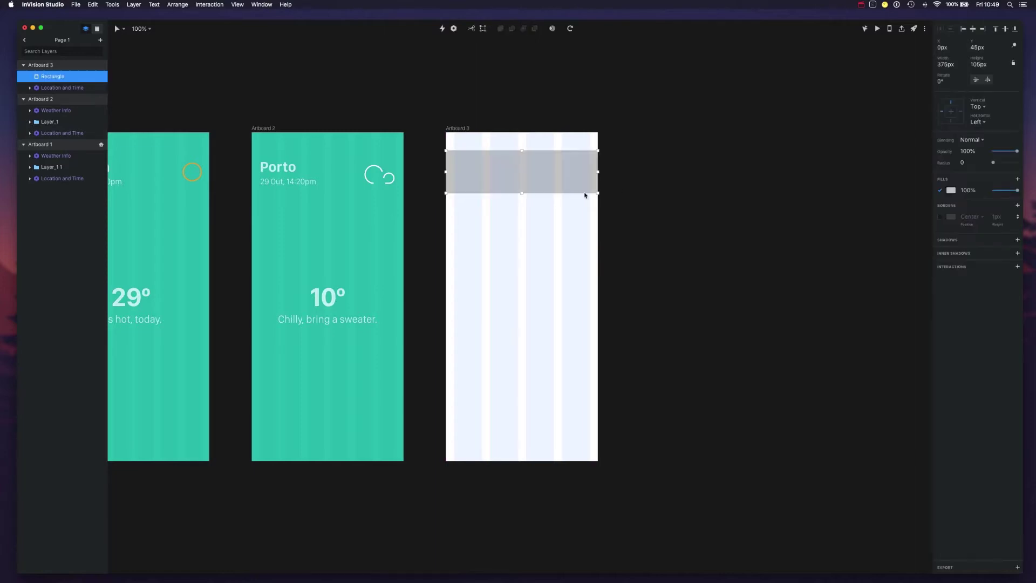
{"action": "right_click", "coordinate": [567, 165]}
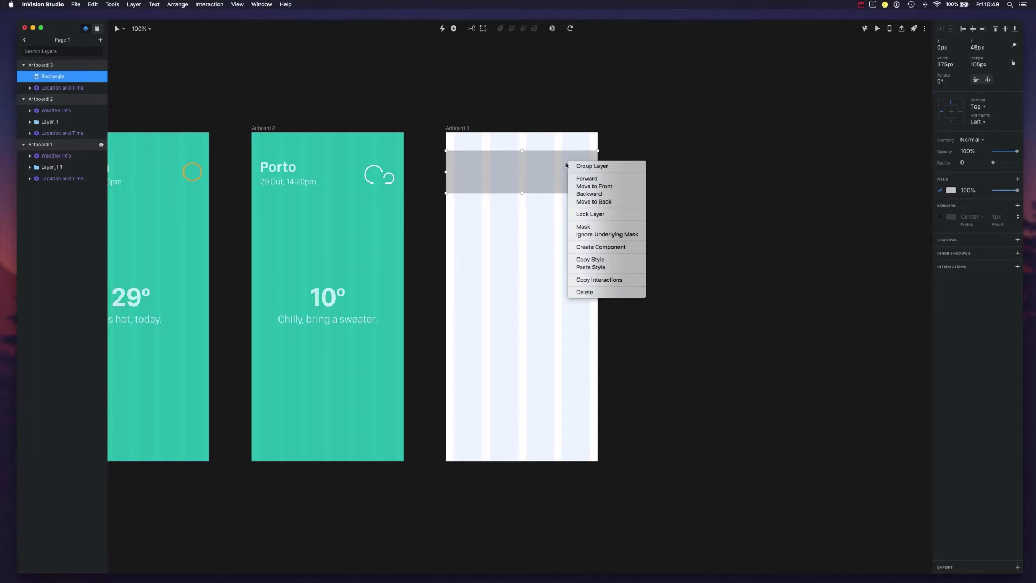
{"action": "left_click", "coordinate": [601, 201]}
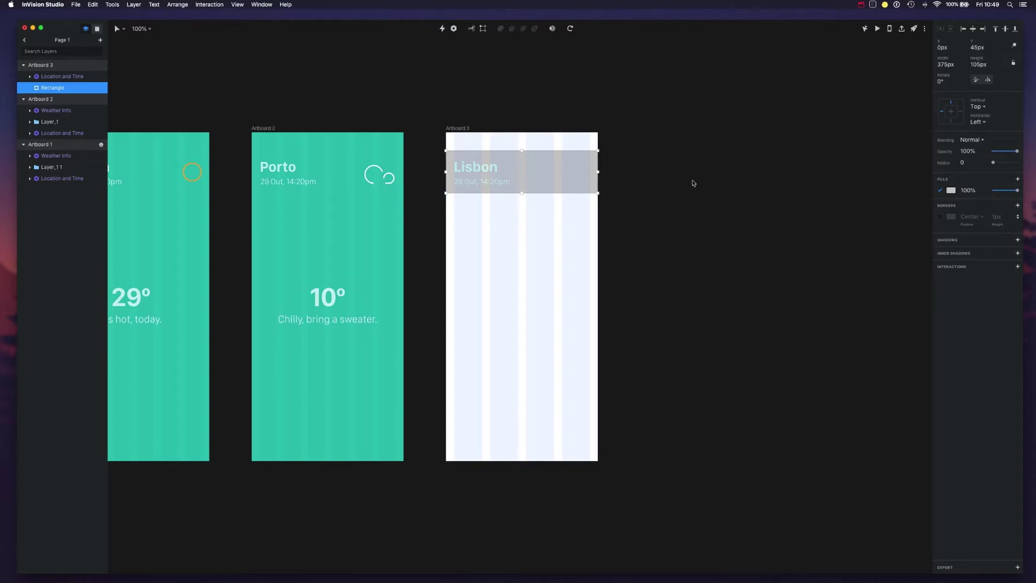
Fill the rectangle behind the third artboard's location text with the teal document color 2ec4b6.
{"action": "left_click", "coordinate": [951, 190]}
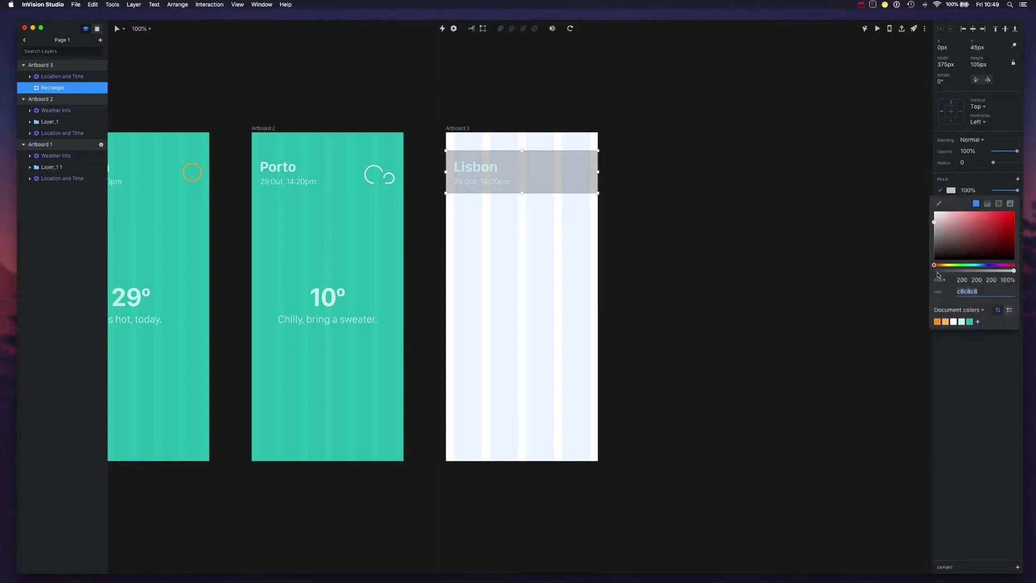
{"action": "left_click", "coordinate": [971, 323]}
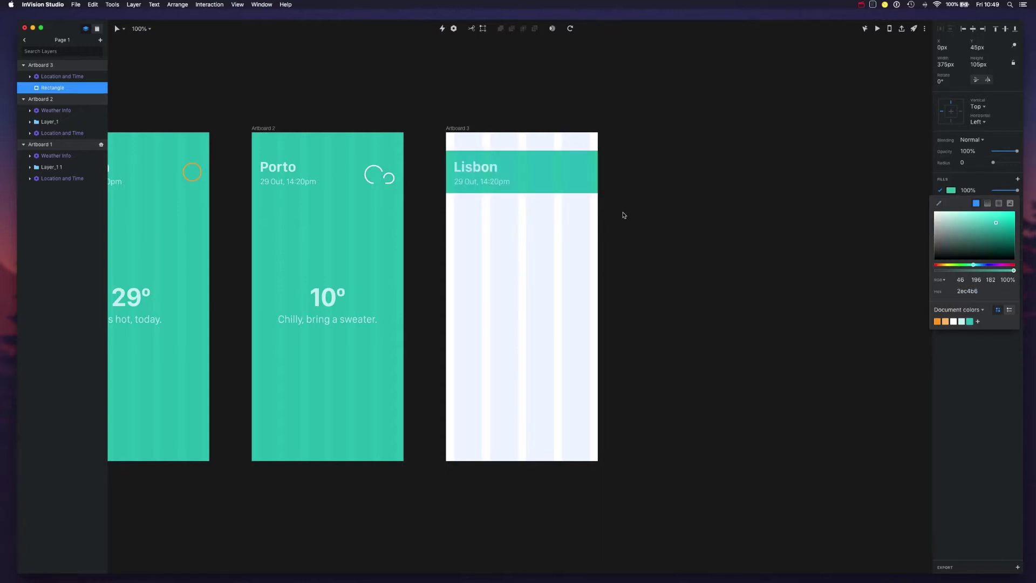
{"action": "left_click", "coordinate": [547, 192]}
{"action": "left_click", "coordinate": [639, 226]}
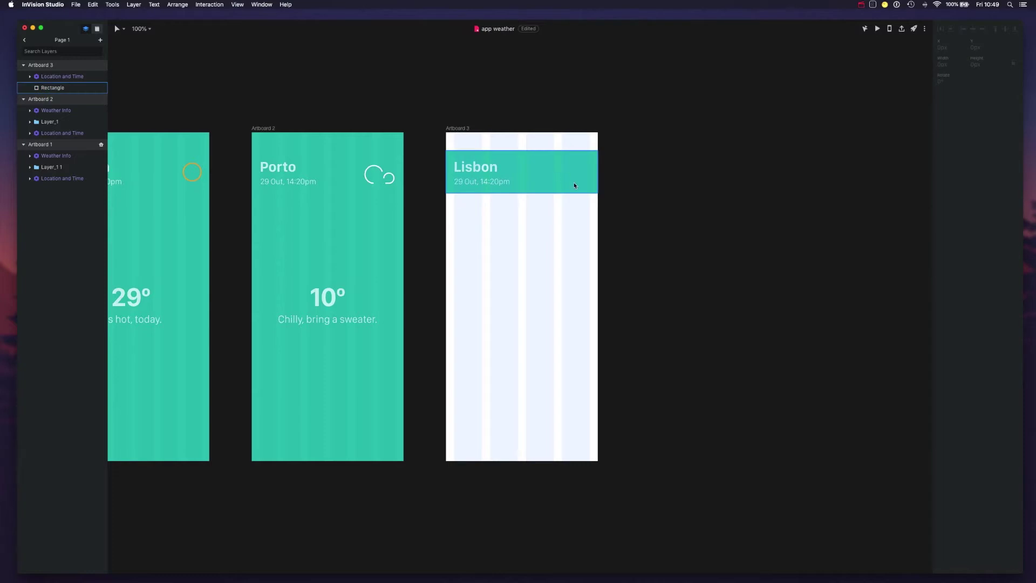
{"action": "left_click", "coordinate": [378, 170]}
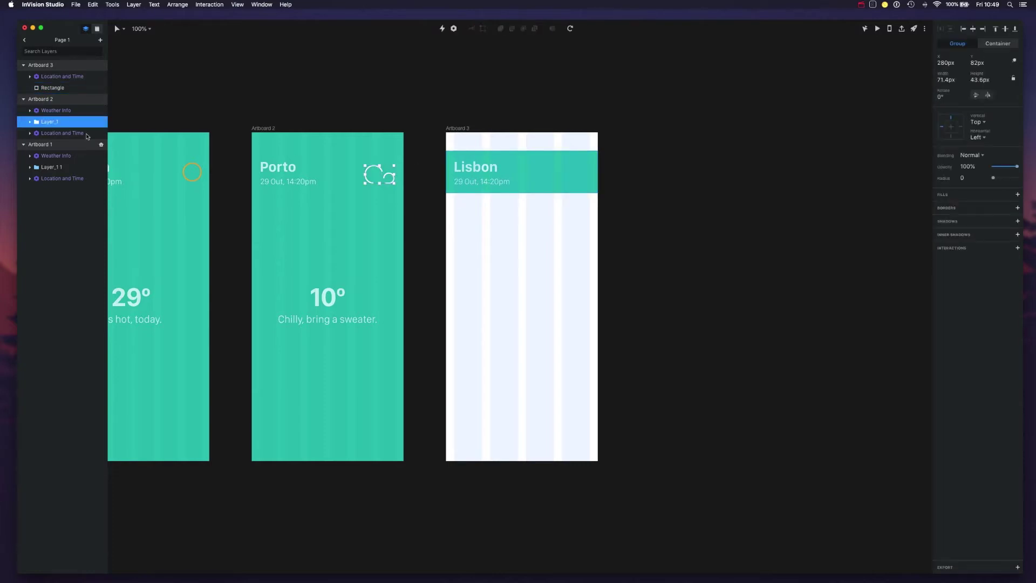
{"action": "key", "text": "super+r"}
{"action": "key", "text": "Escape"}
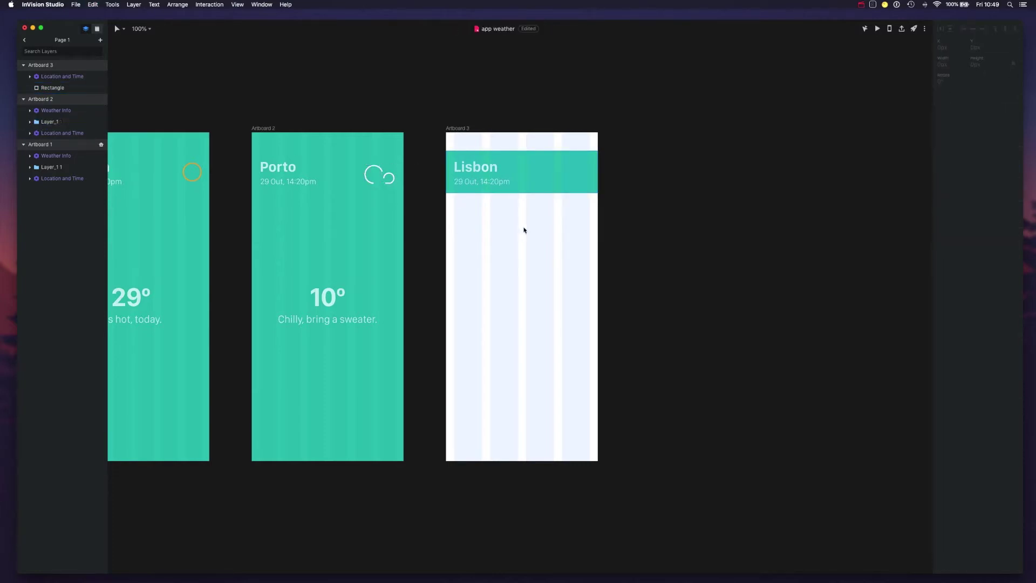
{"action": "left_click", "coordinate": [566, 178]}
{"action": "key", "text": "t"}
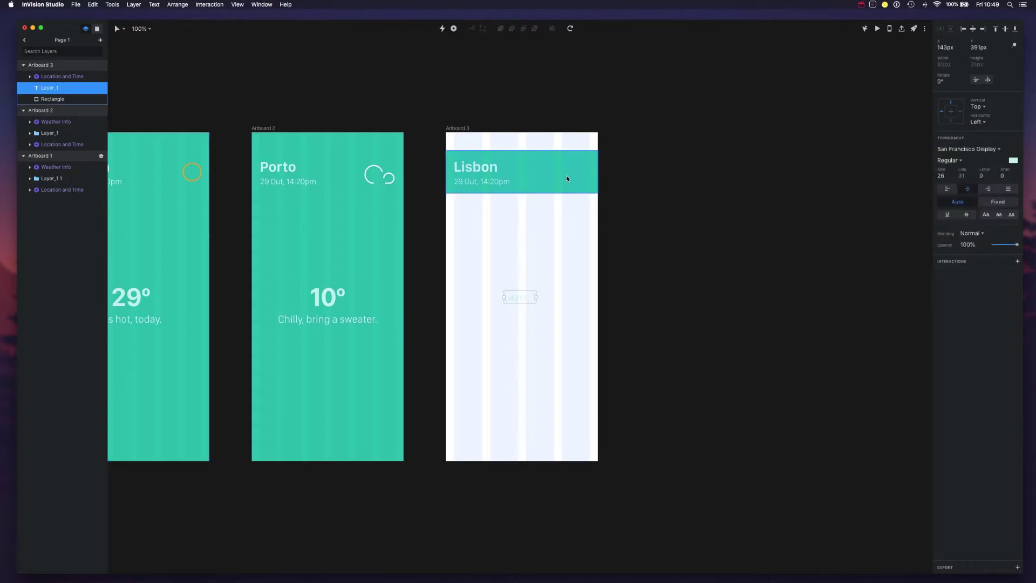
{"action": "key", "text": "Escape"}
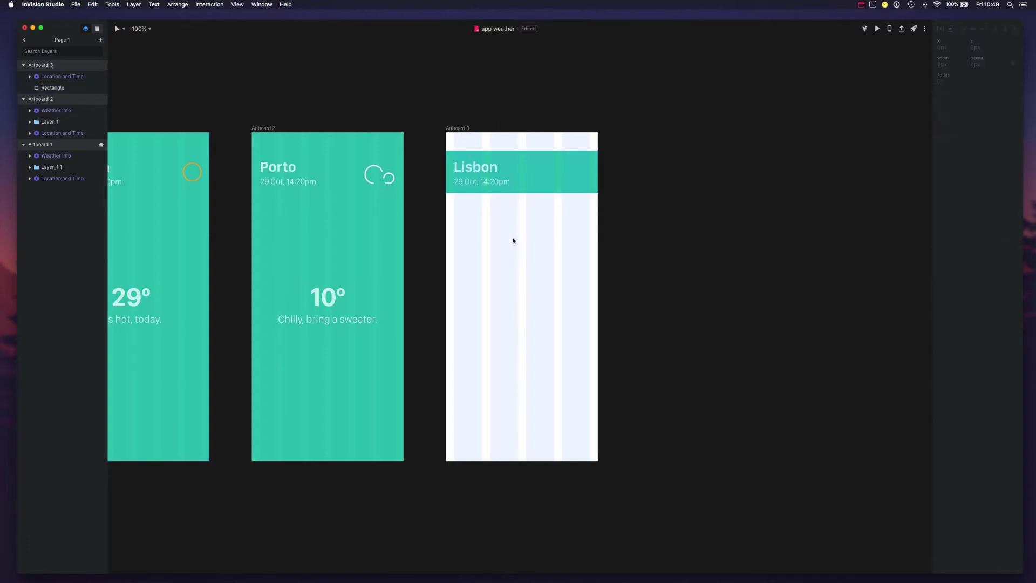
Copy the Porto artboard's cloud icon group into the teal band on the third artboard.
{"action": "left_click", "coordinate": [376, 184]}
{"action": "left_click", "coordinate": [30, 122]}
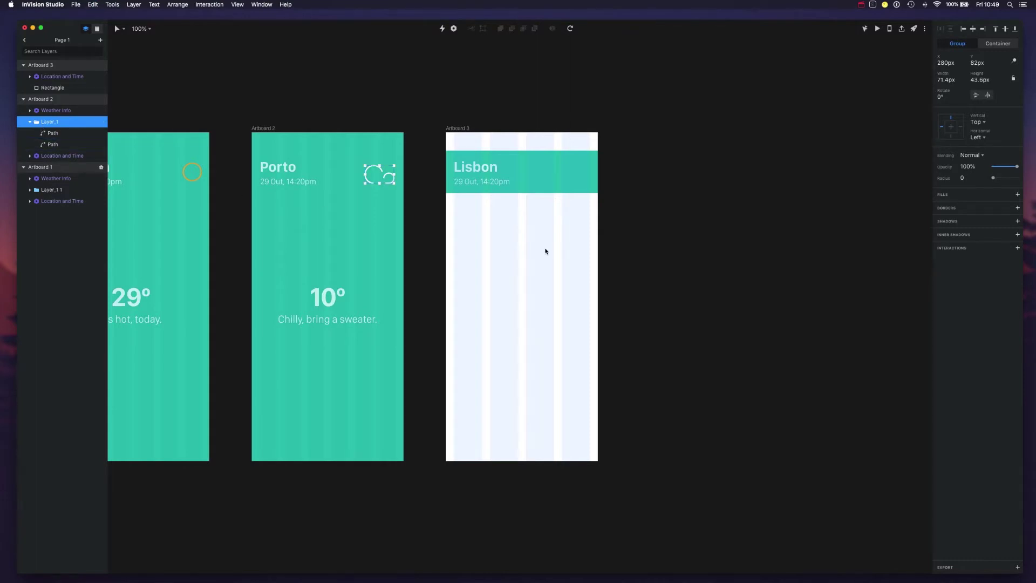
{"action": "left_click", "coordinate": [564, 173]}
{"action": "key", "text": "super+v"}
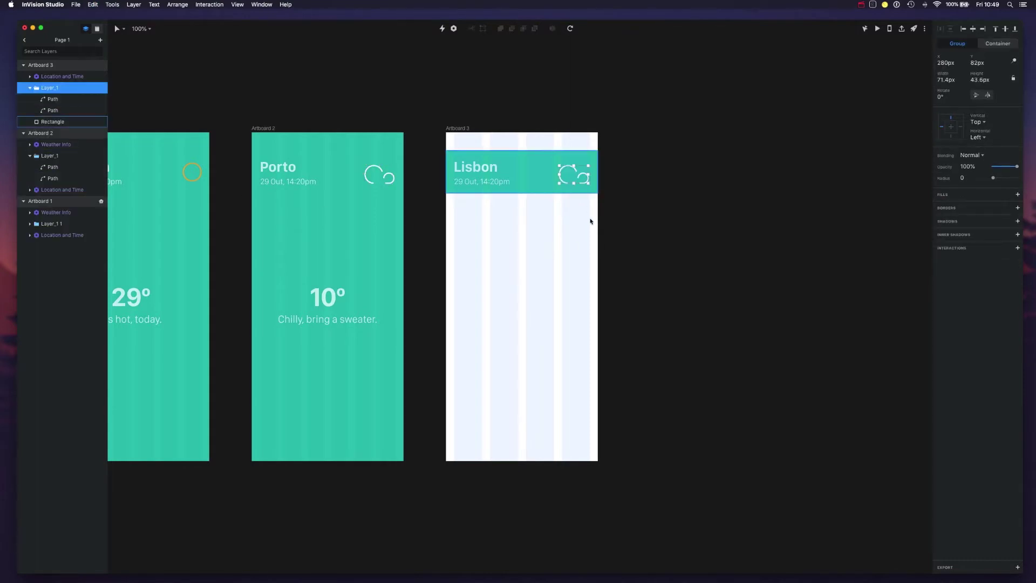
{"action": "key", "text": "Escape"}
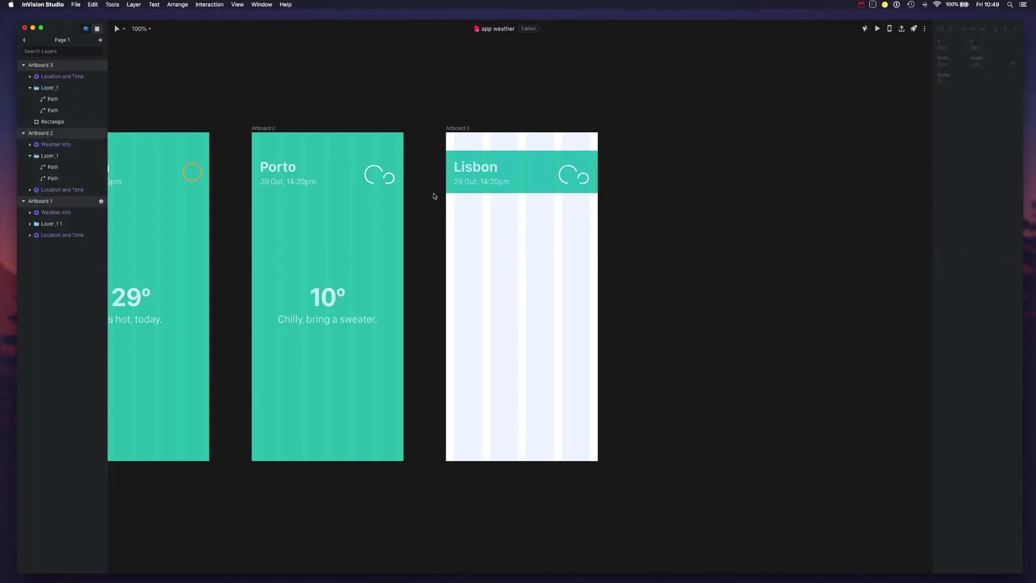
Copy the Lisbon artboard's orange circle icon to the third artboard, placing it below the teal band near the right margin.
{"action": "left_click", "coordinate": [188, 171]}
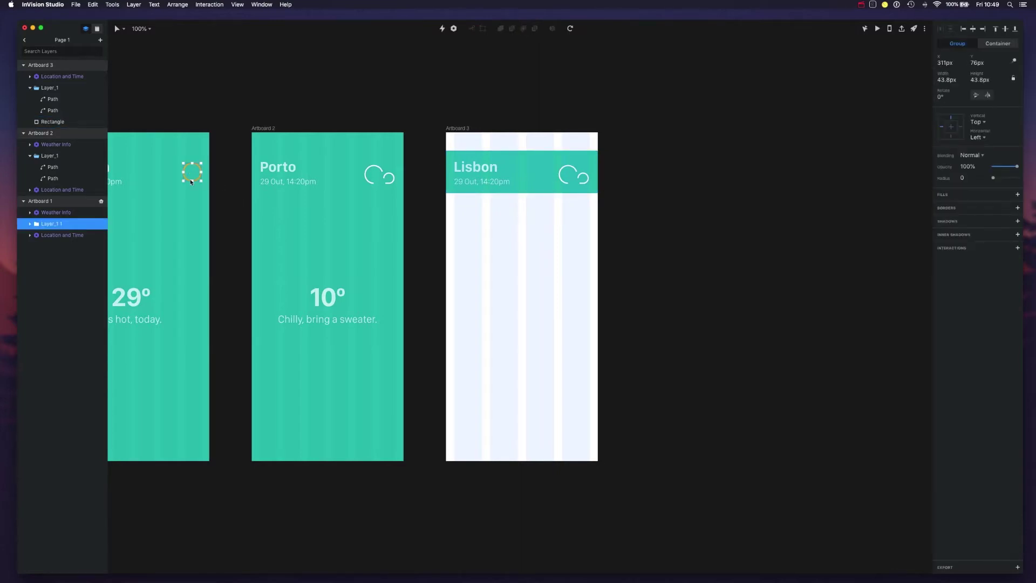
{"action": "left_click", "coordinate": [546, 228]}
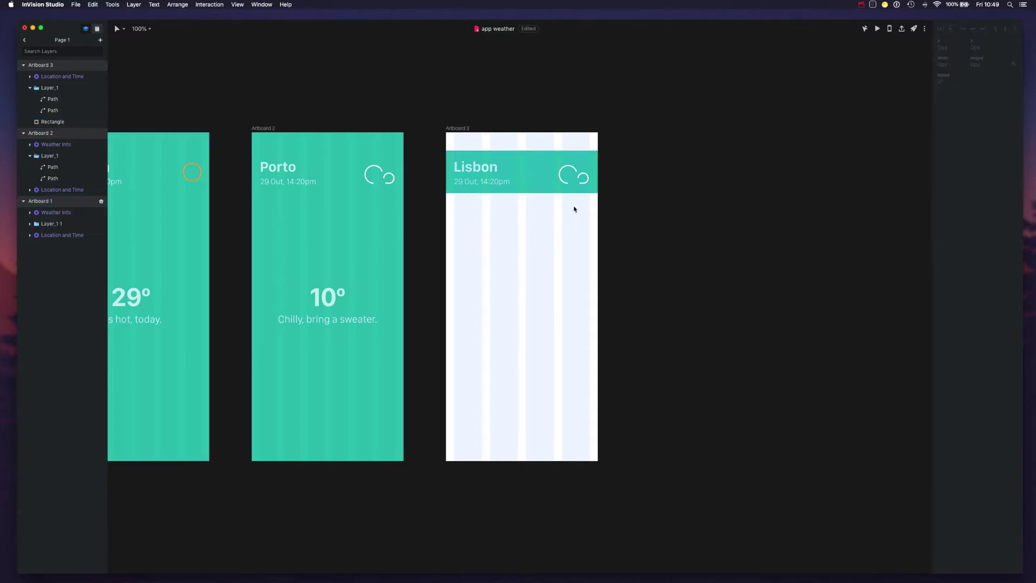
{"action": "key", "text": "super+v"}
{"action": "left_click_drag", "start_coordinate": [527, 294], "coordinate": [583, 231]}
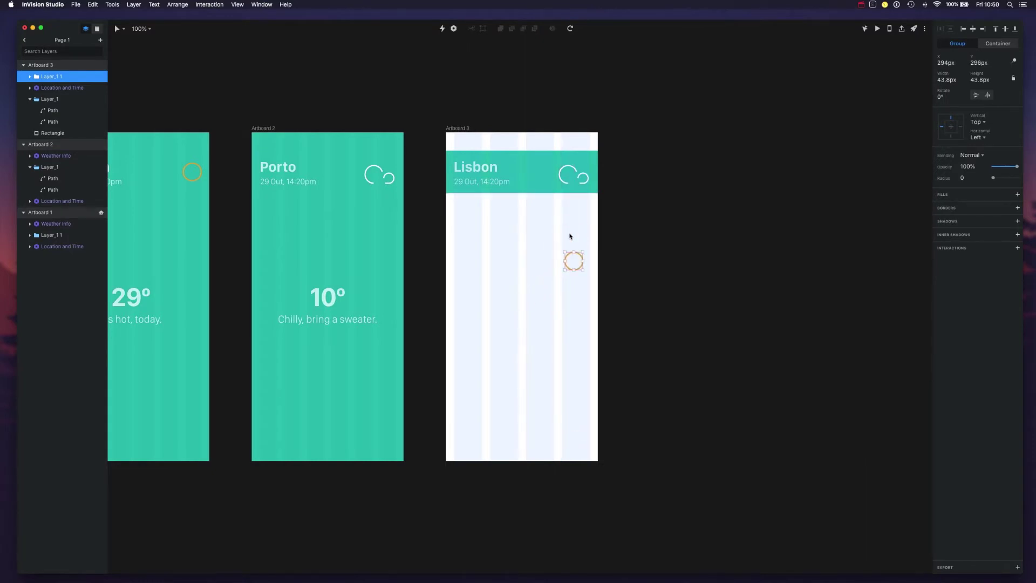
Create a component named Location List from the third artboard's location text, cloud icon group and teal rectangle, and return to the page.
{"action": "left_click", "coordinate": [536, 164]}
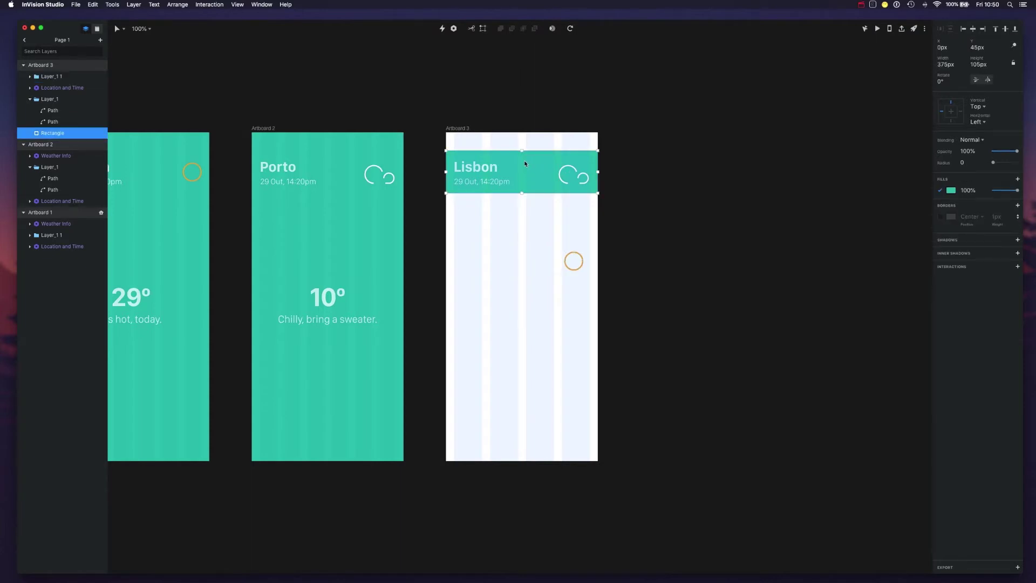
{"action": "left_click", "coordinate": [34, 102]}
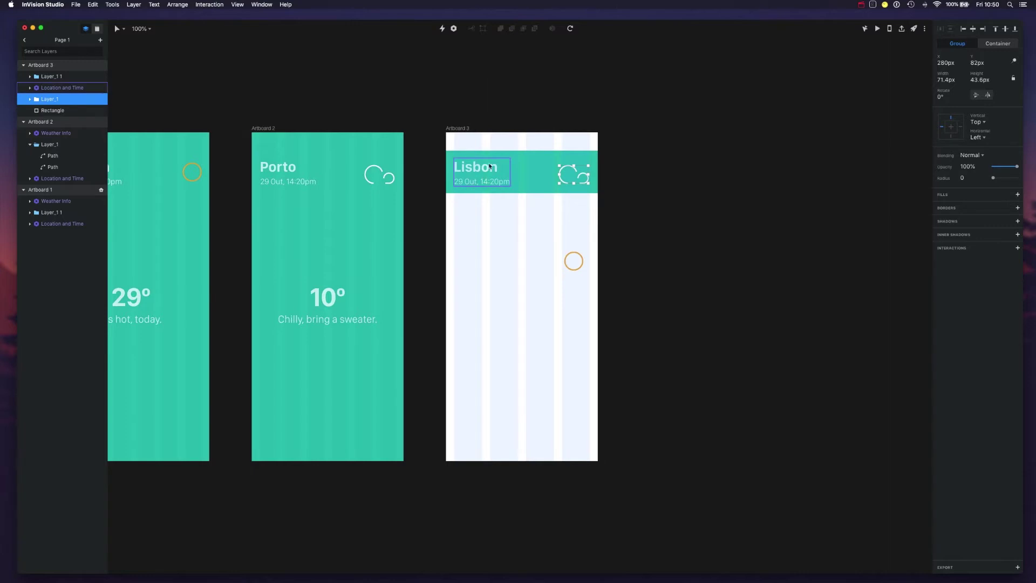
{"action": "left_click", "coordinate": [511, 156]}
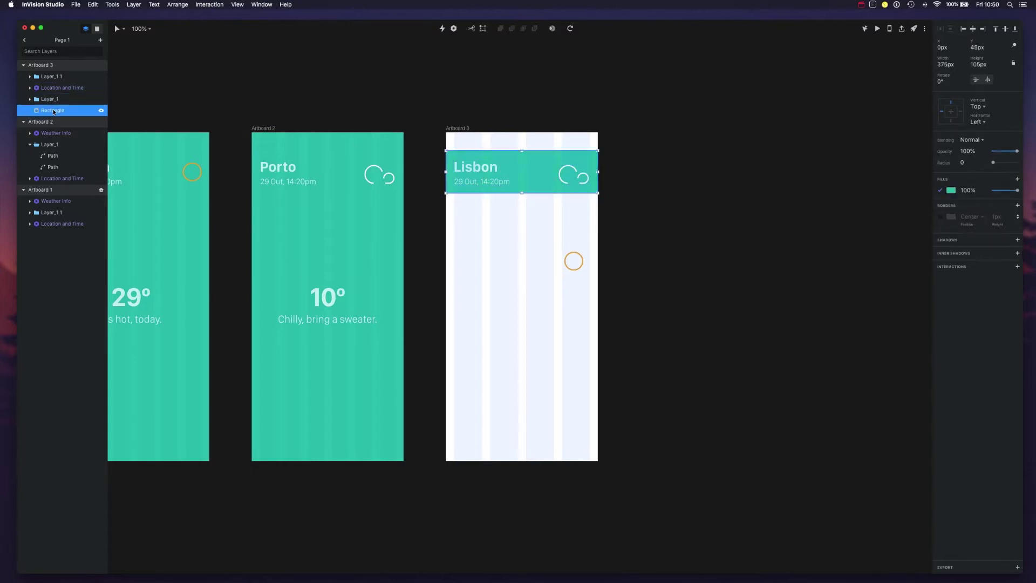
{"action": "left_click", "coordinate": [59, 88]}
{"action": "left_click", "coordinate": [55, 112], "text": "shift"}
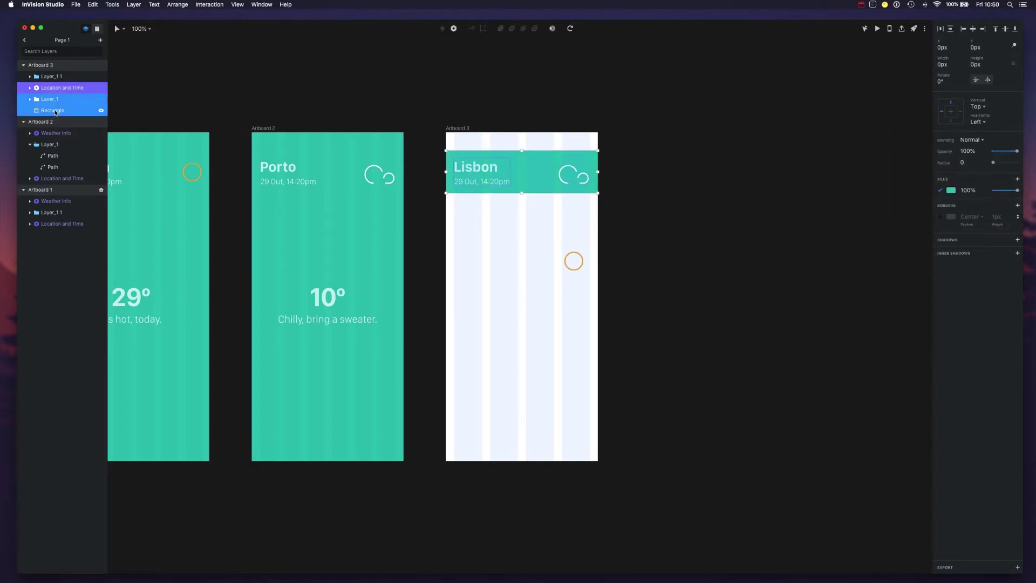
{"action": "right_click", "coordinate": [54, 98]}
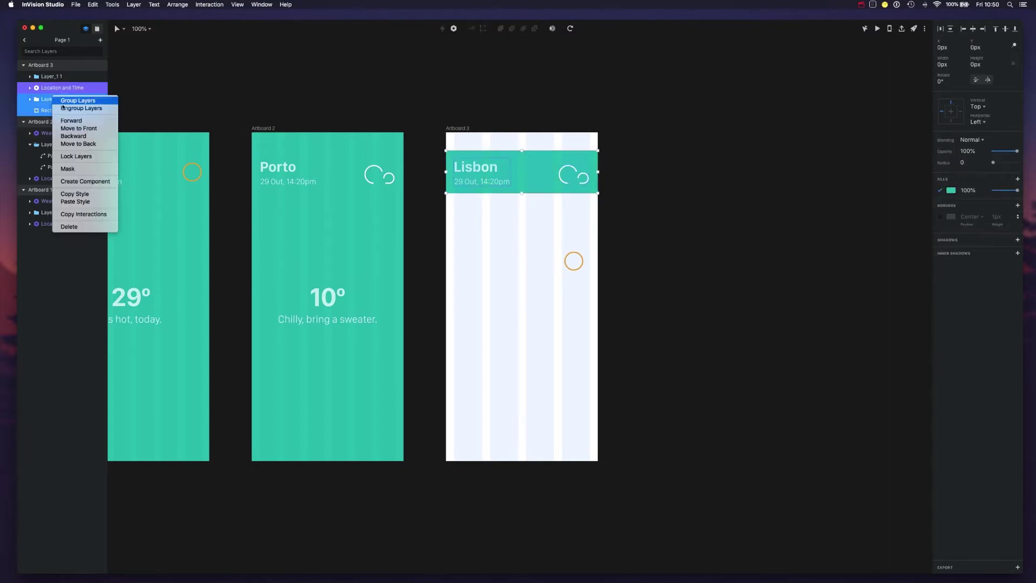
{"action": "left_click", "coordinate": [105, 182]}
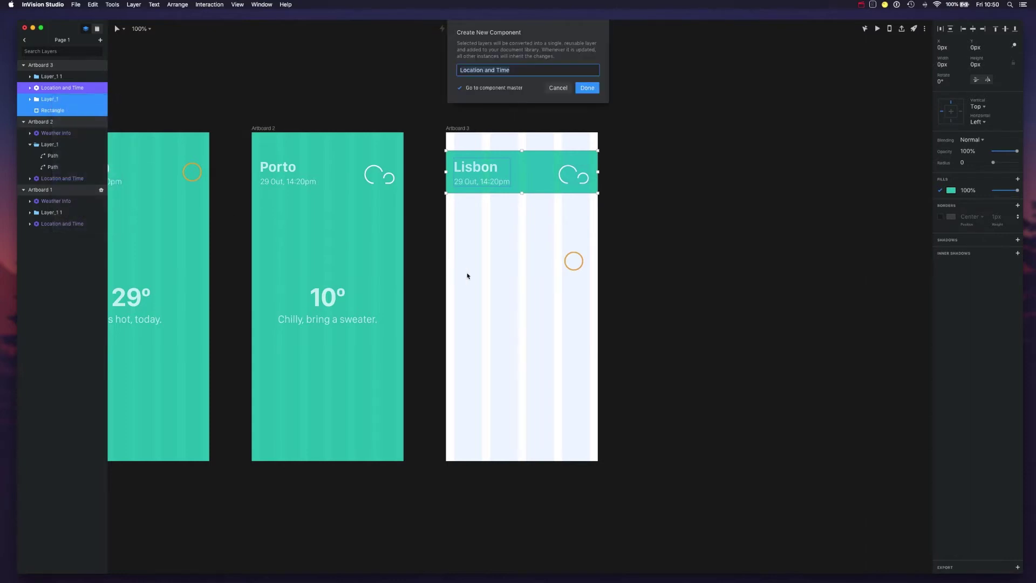
{"action": "type", "text": "Loc"}
{"action": "key", "text": "Return"}
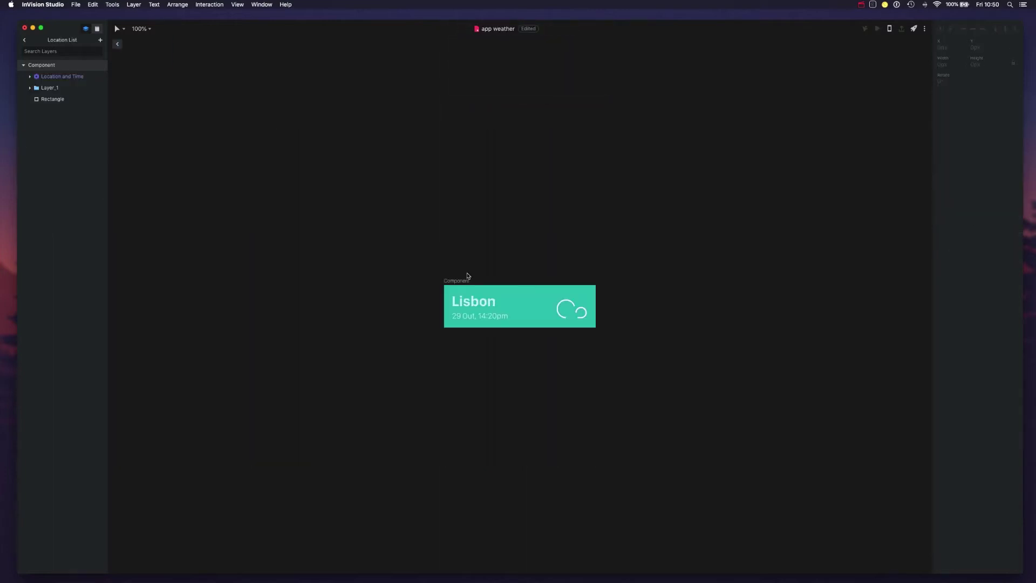
{"action": "left_click", "coordinate": [117, 44]}
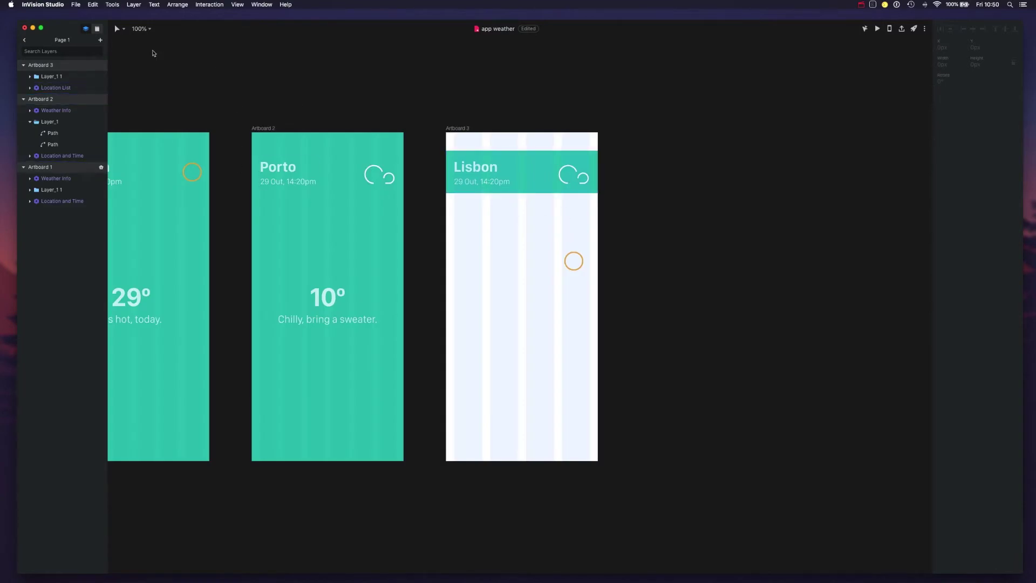
Place two Location List instances on the third artboard, one directly below the first band at Y 150 px and another at Y 382 px.
{"action": "left_click", "coordinate": [98, 29]}
{"action": "left_click_drag", "start_coordinate": [54, 66], "coordinate": [490, 214]}
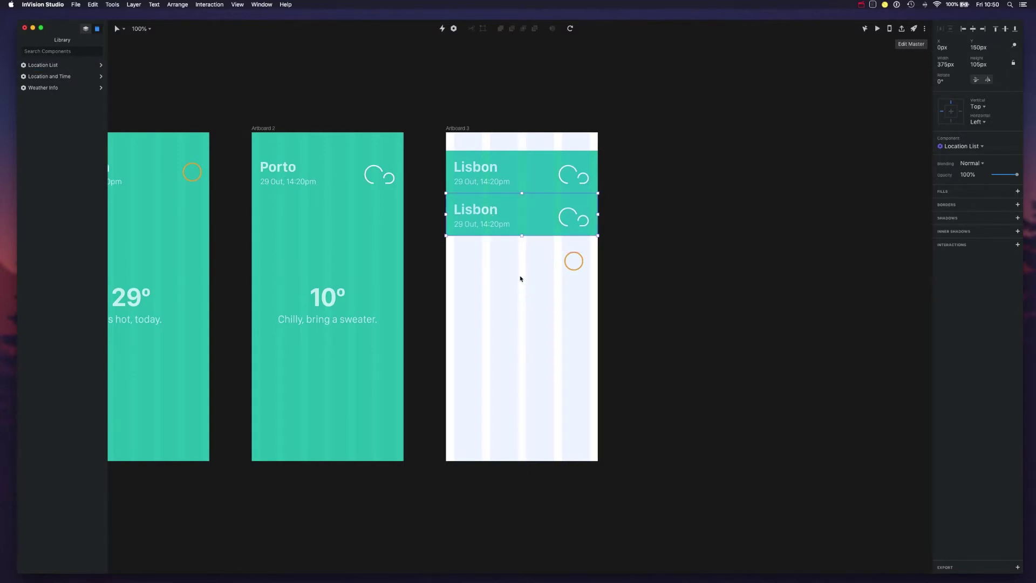
{"action": "left_click_drag", "start_coordinate": [64, 67], "coordinate": [485, 300]}
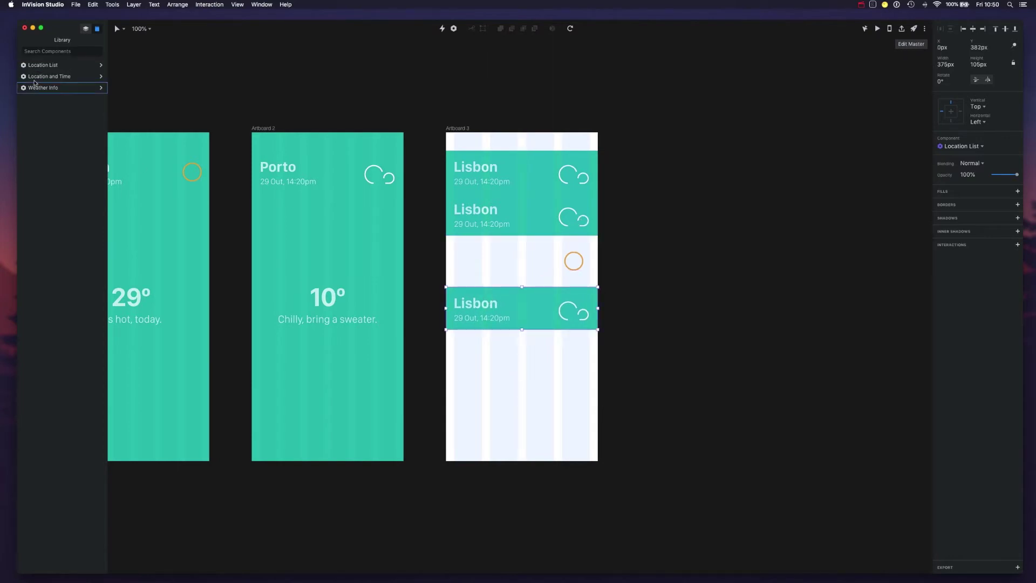
{"action": "left_click", "coordinate": [85, 28]}
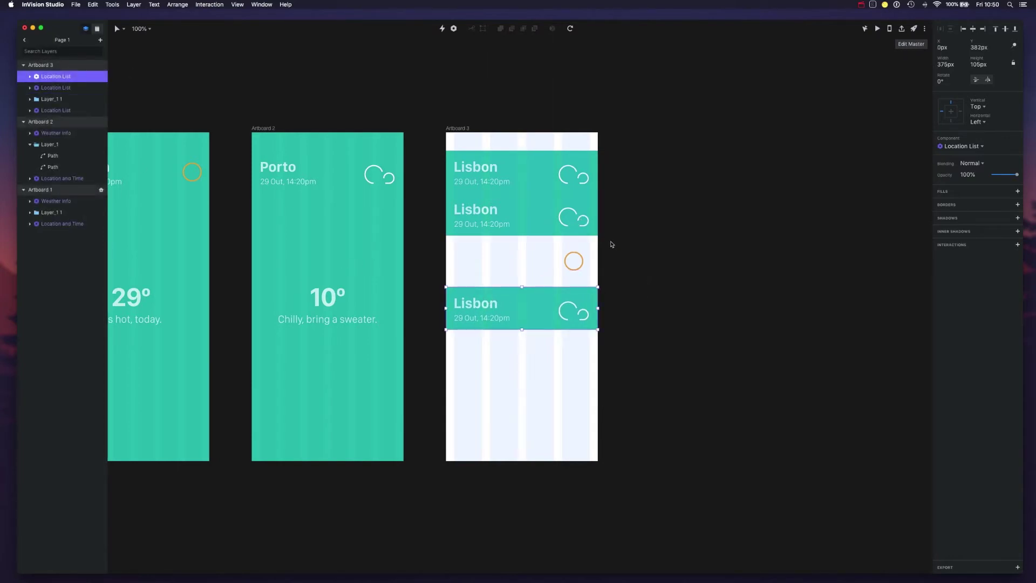
Examine the nested text, icon and rectangle layers inside the third artboard's topmost Location List instance.
{"action": "left_click", "coordinate": [583, 230]}
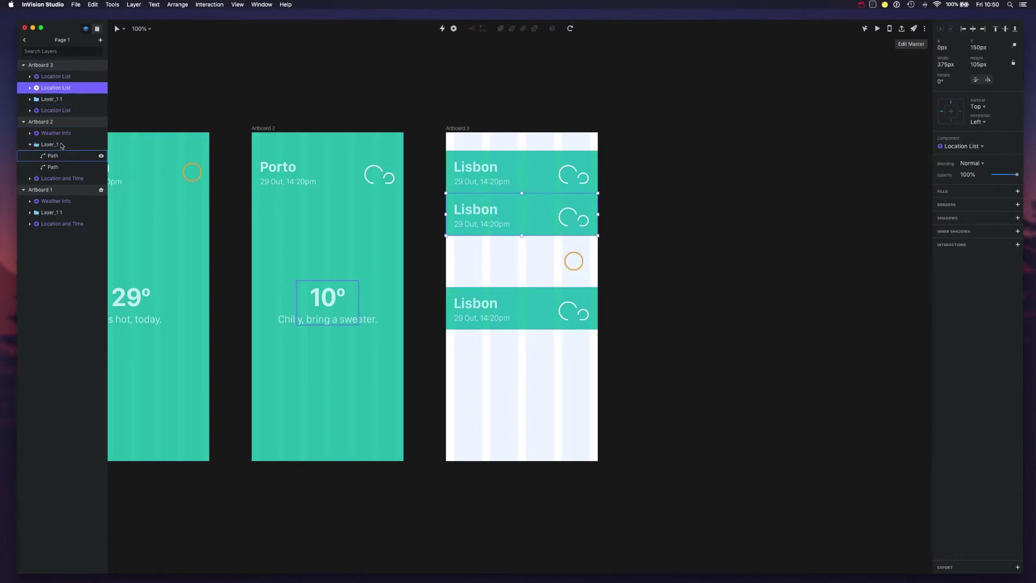
{"action": "left_click", "coordinate": [32, 111]}
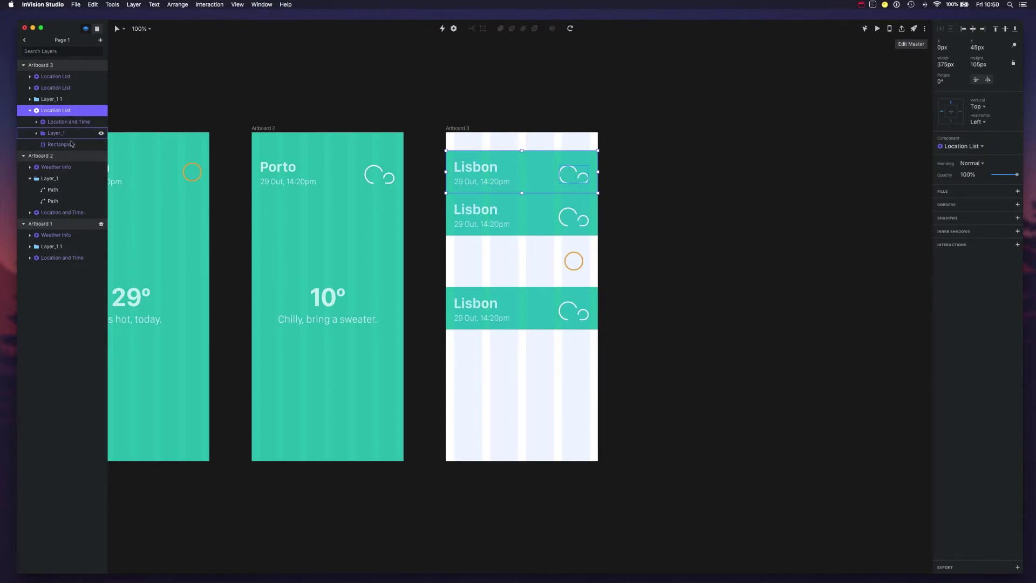
{"action": "left_click", "coordinate": [37, 123]}
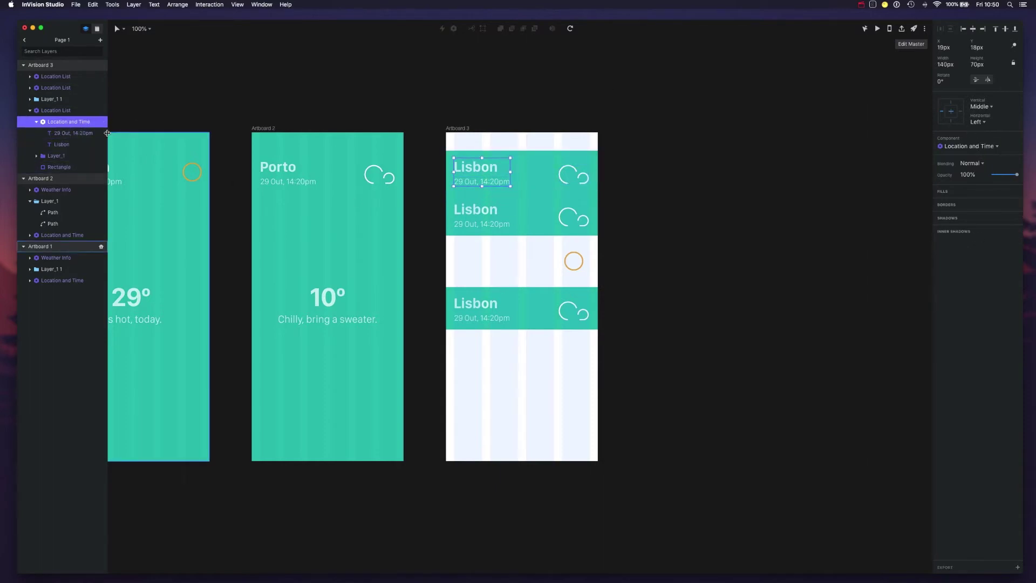
{"action": "left_click", "coordinate": [43, 133]}
{"action": "left_click", "coordinate": [37, 157]}
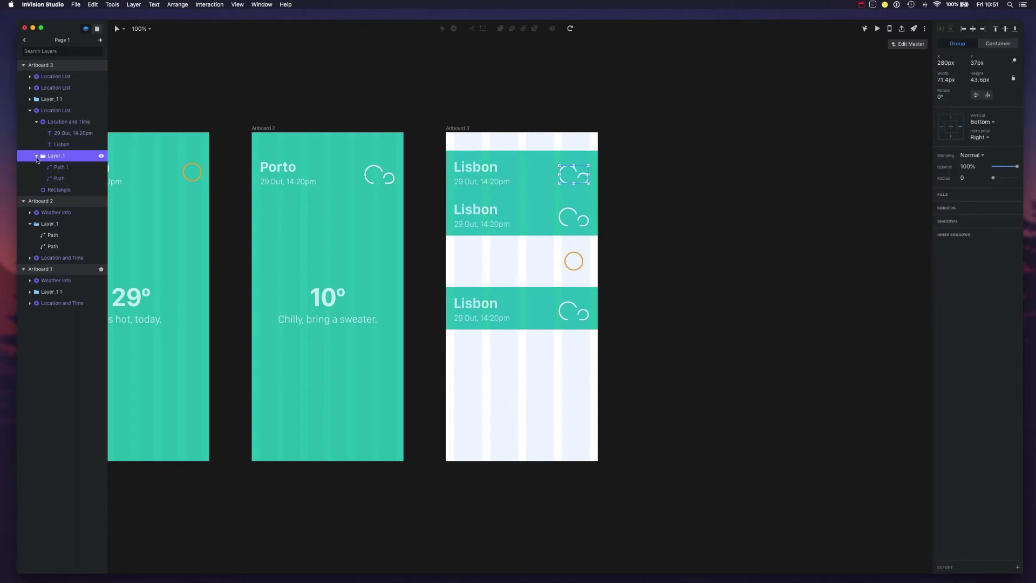
{"action": "left_click", "coordinate": [37, 156]}
{"action": "left_click", "coordinate": [37, 122]}
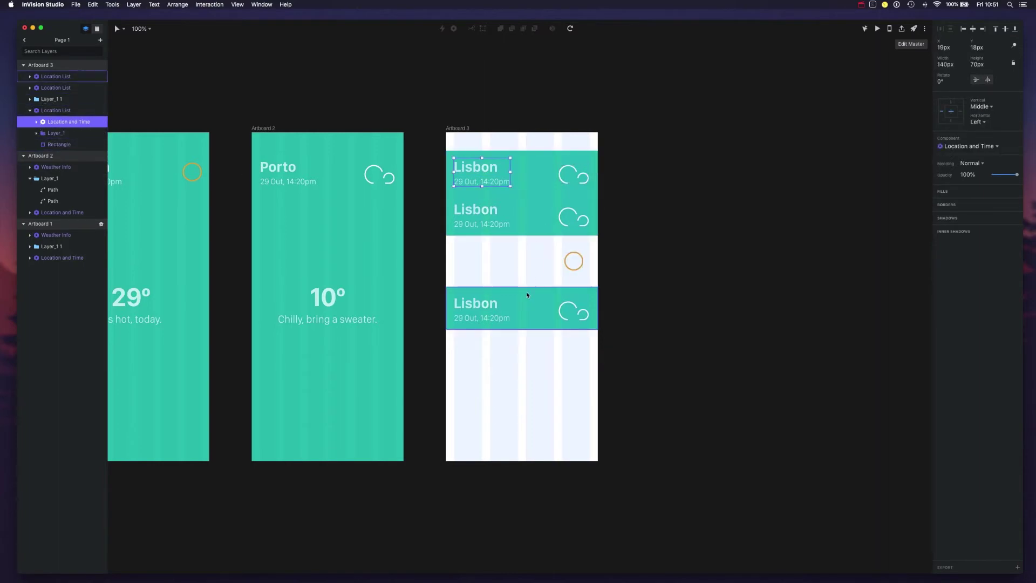
{"action": "left_click", "coordinate": [523, 167]}
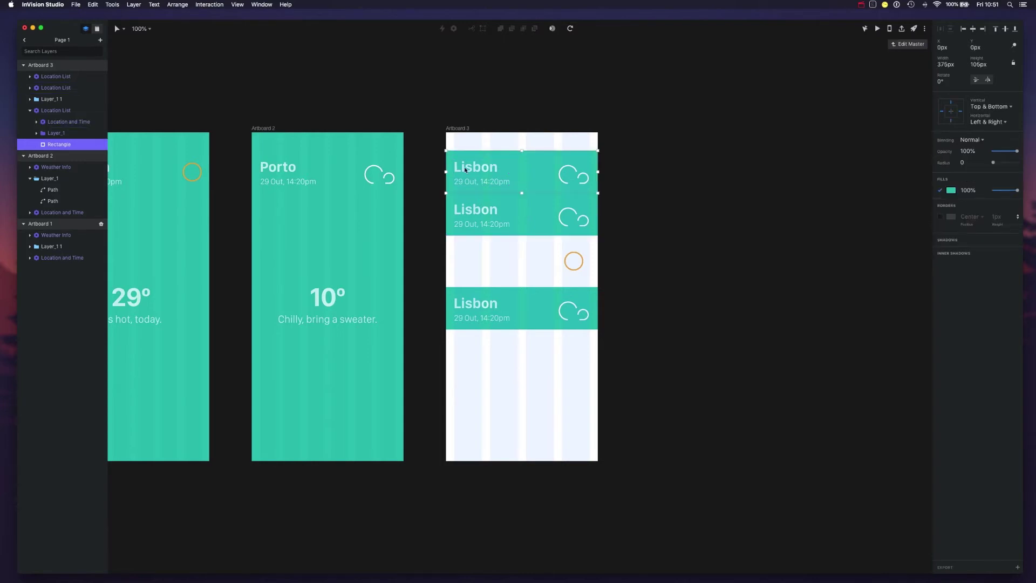
Detach the third artboard's topmost Location List instance from its component.
{"action": "left_click", "coordinate": [56, 110]}
{"action": "right_click", "coordinate": [56, 110]}
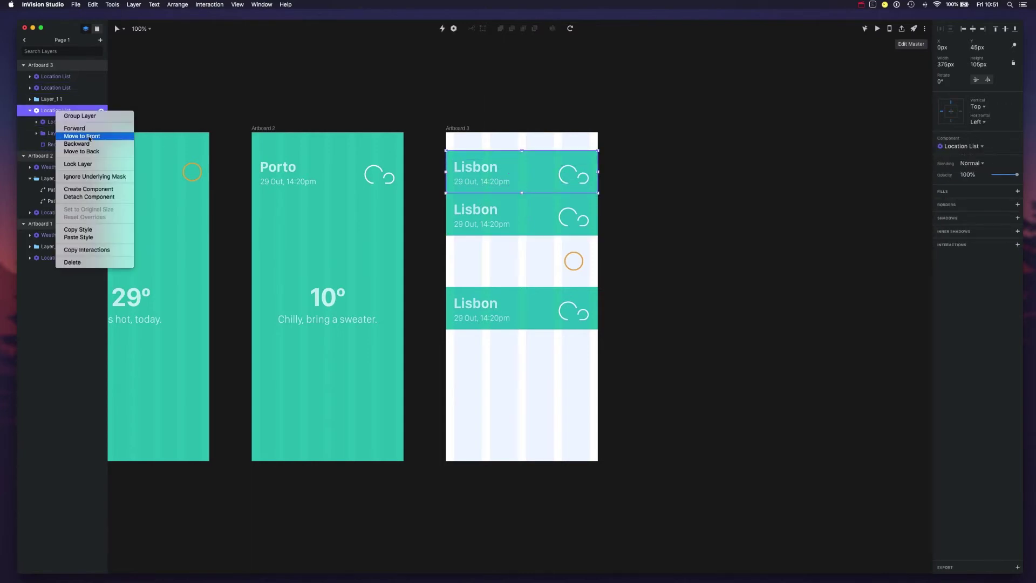
{"action": "left_click", "coordinate": [115, 197]}
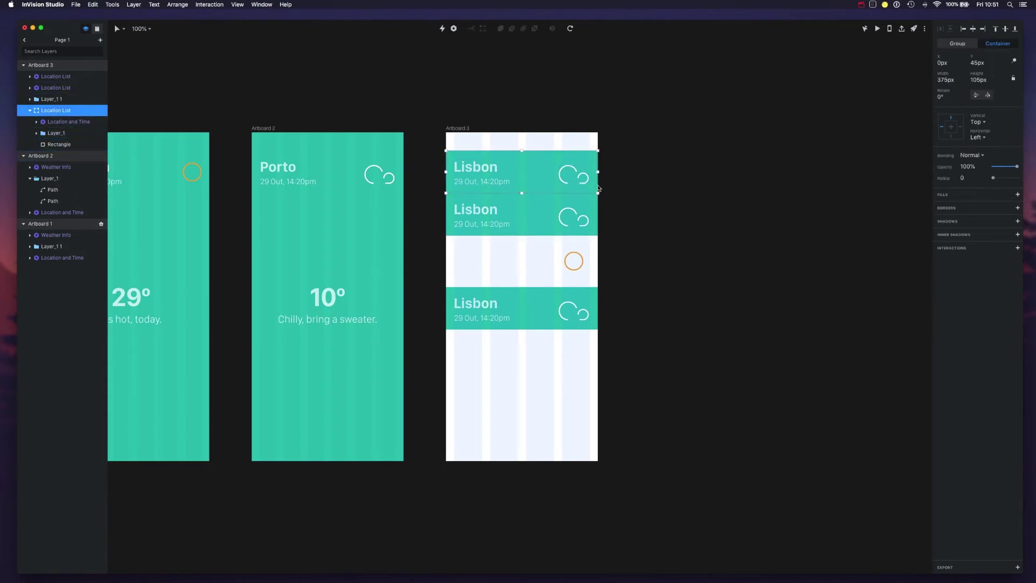
Replace the cloud icon in the detached Location List row with the orange circle icon, nesting it in the row near the right margin.
{"action": "left_click", "coordinate": [68, 122]}
{"action": "left_click", "coordinate": [72, 134]}
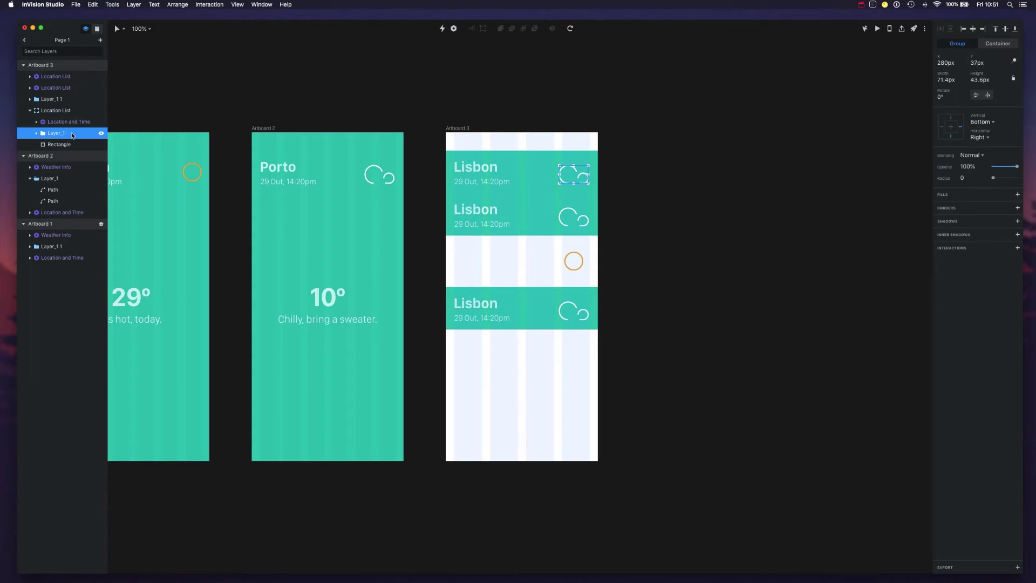
{"action": "key", "text": "BackSpace"}
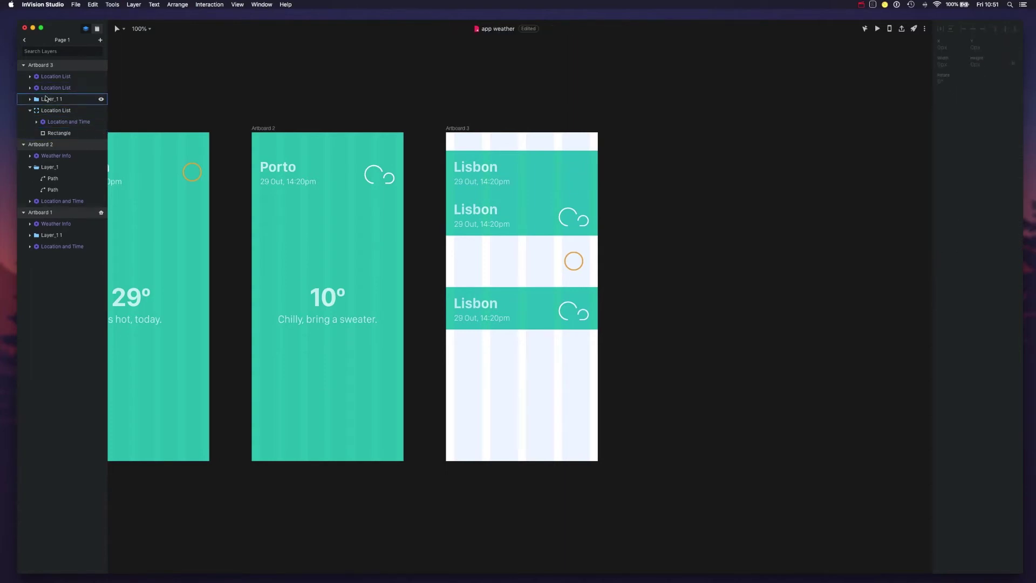
{"action": "left_click_drag", "start_coordinate": [46, 98], "coordinate": [56, 133]}
{"action": "left_click_drag", "start_coordinate": [574, 258], "coordinate": [576, 181]}
{"action": "left_click", "coordinate": [636, 210]}
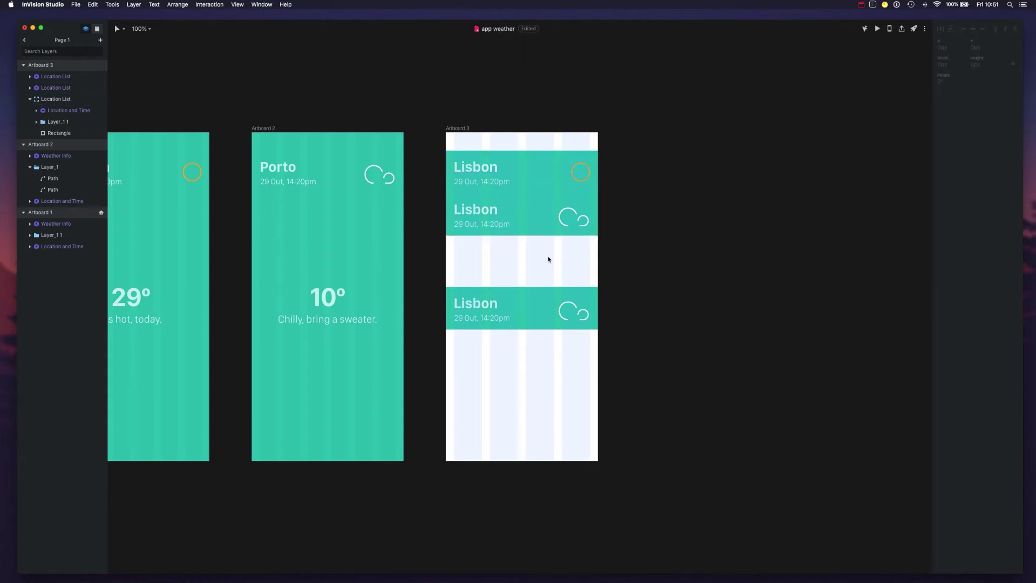
Fill the rectangle in the Location List component master with the orange document color and return to the page.
{"action": "left_click", "coordinate": [57, 87]}
{"action": "left_click", "coordinate": [911, 45]}
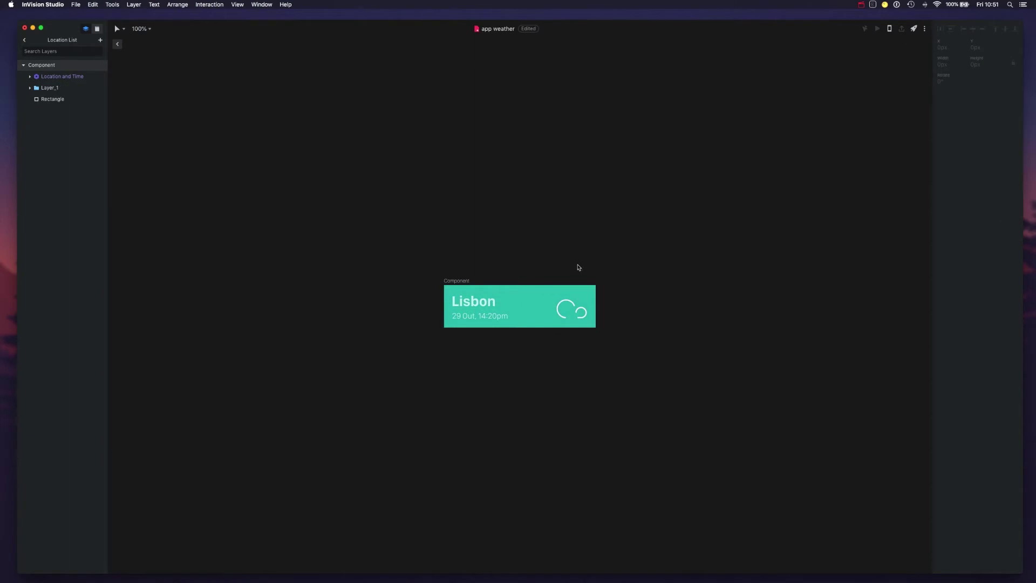
{"action": "left_click", "coordinate": [515, 290]}
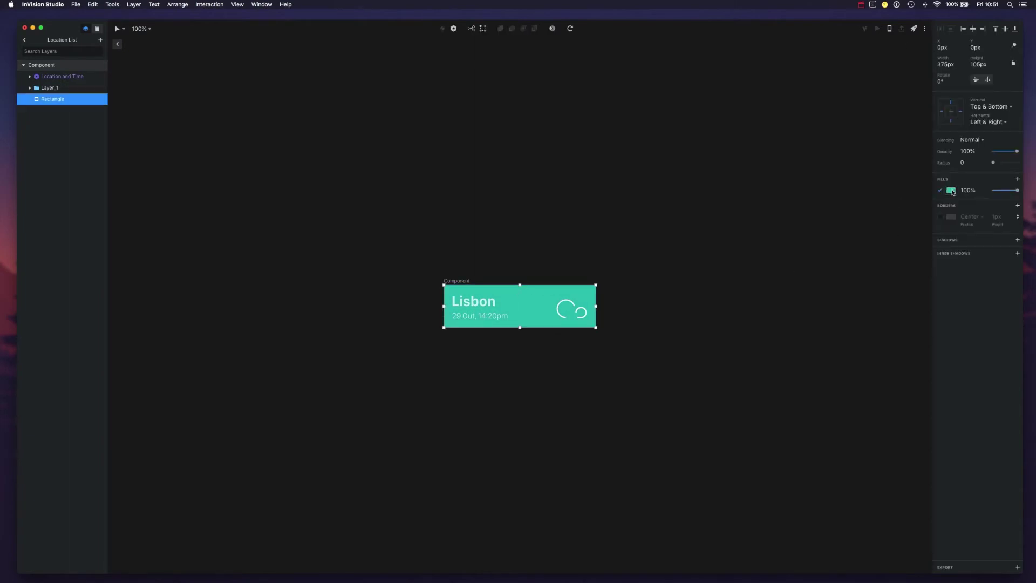
{"action": "left_click", "coordinate": [951, 191]}
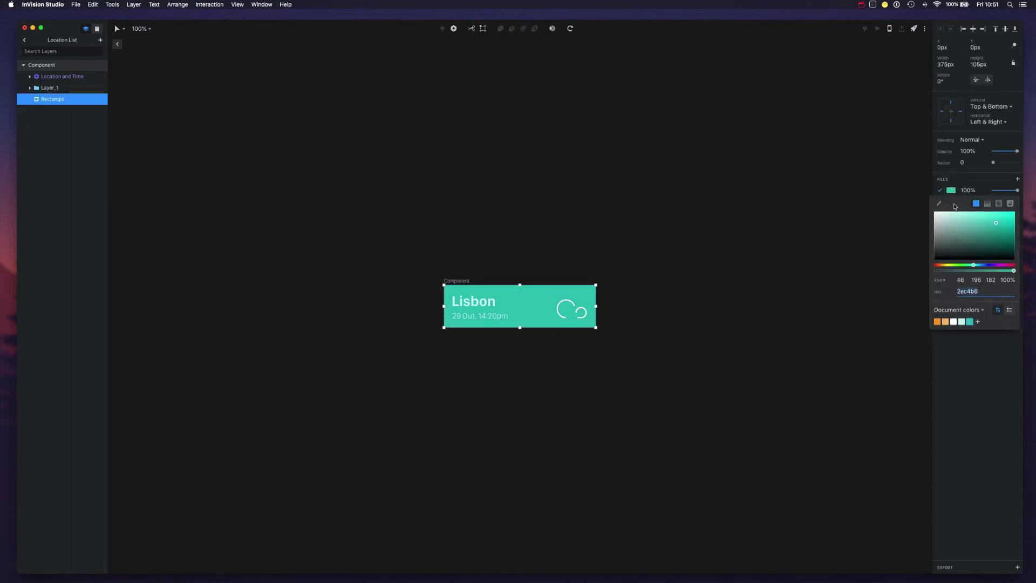
{"action": "left_click", "coordinate": [937, 322]}
{"action": "left_click", "coordinate": [614, 256]}
{"action": "left_click", "coordinate": [186, 81]}
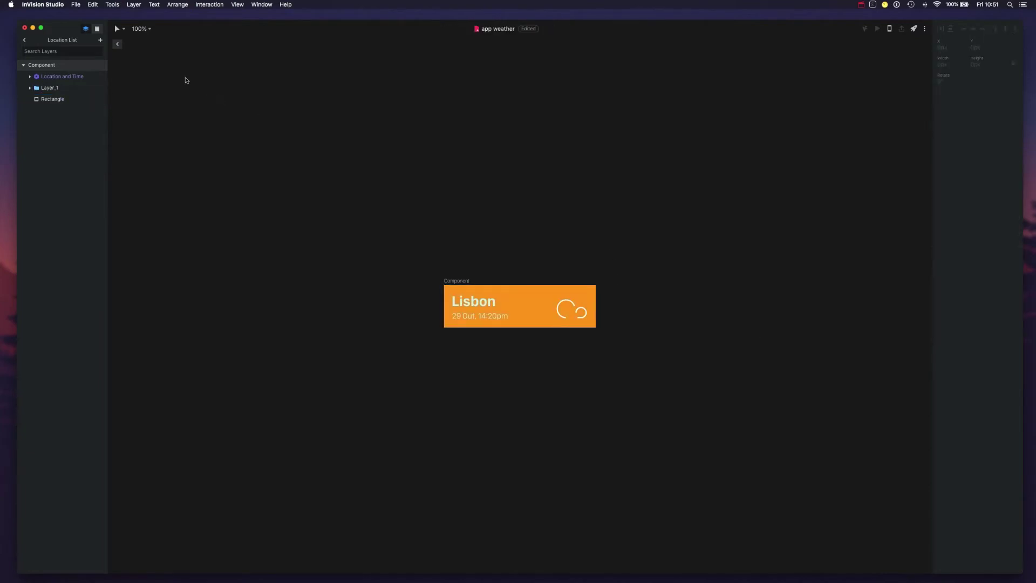
{"action": "left_click", "coordinate": [116, 45]}
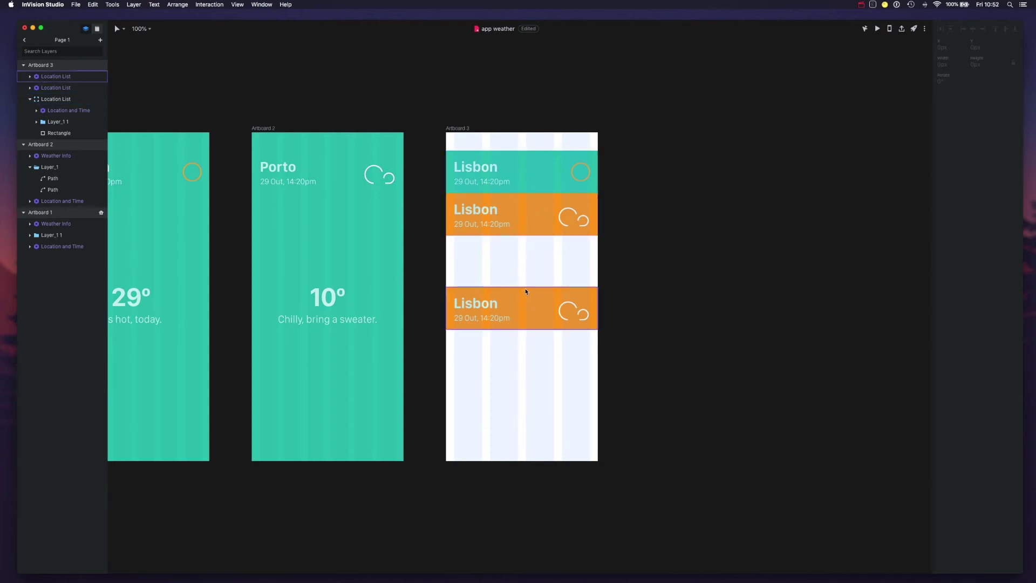
Move the lowest Location List row directly under the second, and shift all three rows up to the artboard's top edge.
{"action": "left_click_drag", "start_coordinate": [526, 292], "coordinate": [527, 242]}
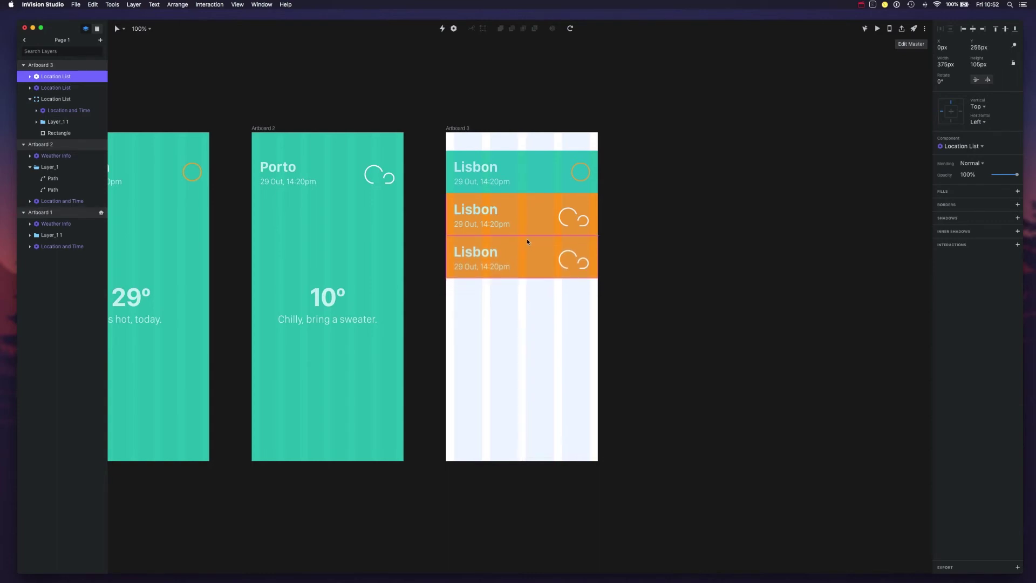
{"action": "left_click", "coordinate": [658, 261]}
{"action": "left_click_drag", "start_coordinate": [427, 152], "coordinate": [613, 274]}
{"action": "left_click_drag", "start_coordinate": [545, 252], "coordinate": [548, 237]}
{"action": "left_click", "coordinate": [624, 254]}
Rename the rectangle layer in the Location List component master as Background.
{"action": "left_click", "coordinate": [536, 206]}
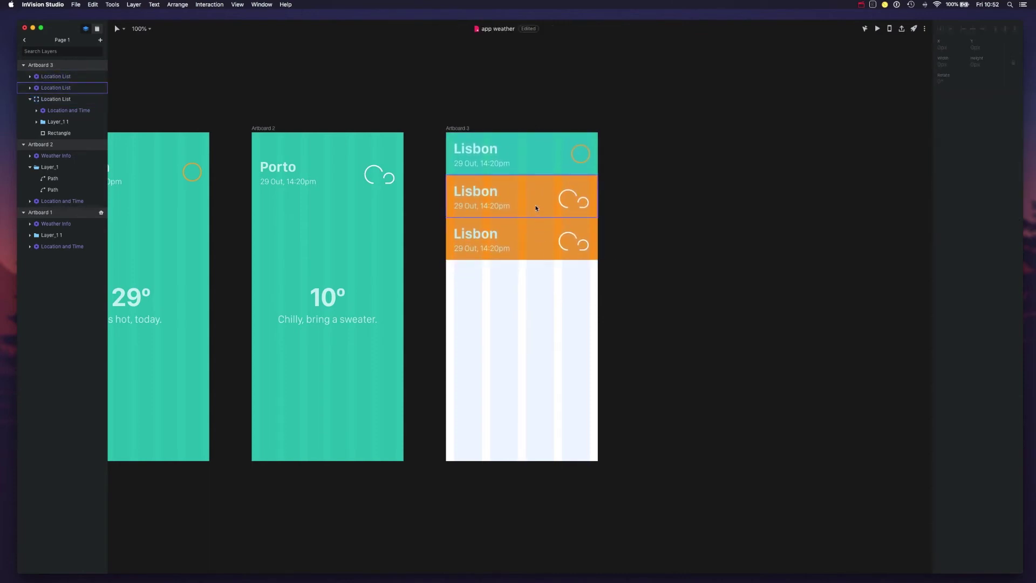
{"action": "left_click", "coordinate": [914, 29]}
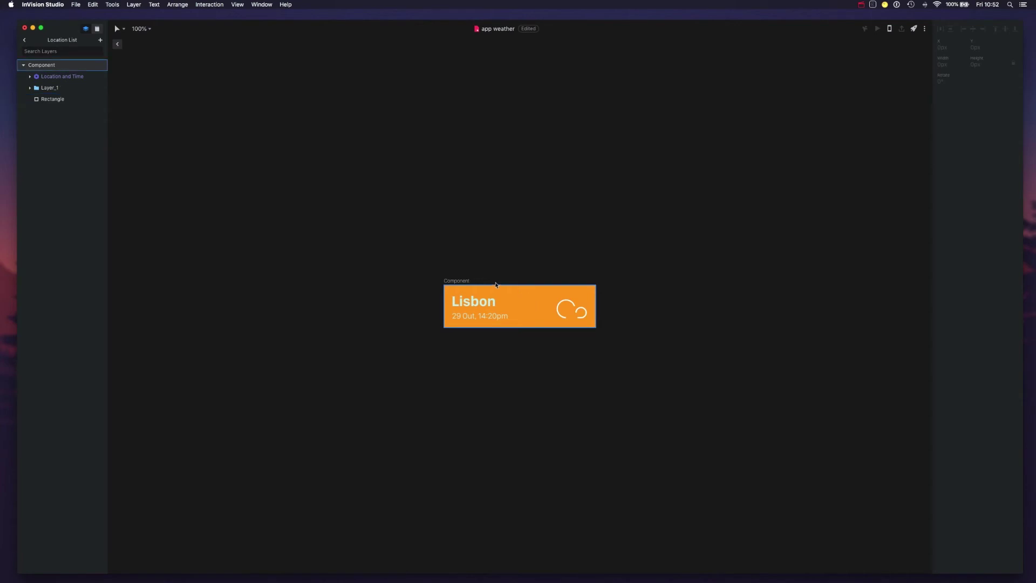
{"action": "left_click", "coordinate": [451, 288]}
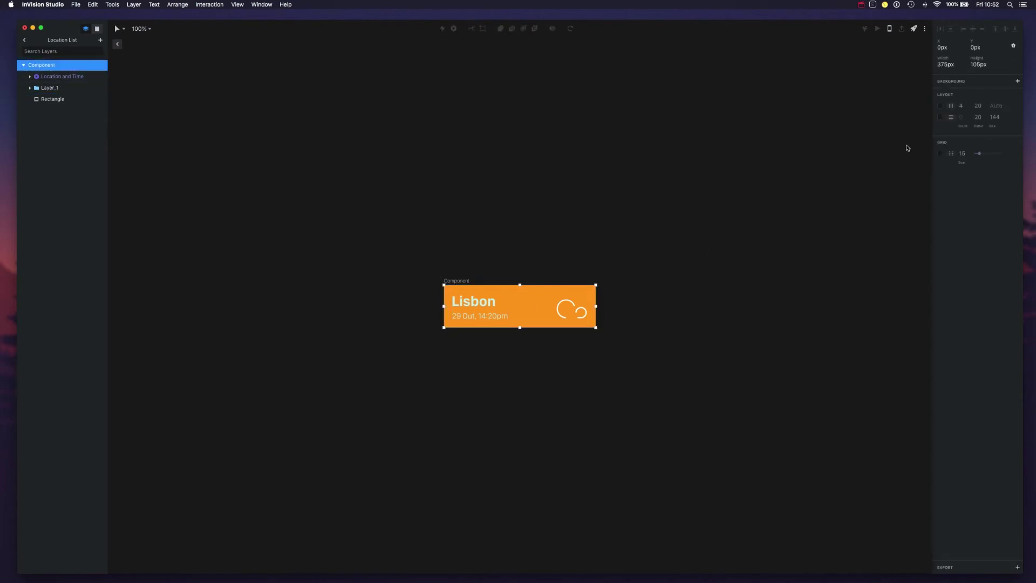
{"action": "left_click", "coordinate": [490, 266]}
{"action": "left_click", "coordinate": [463, 290]}
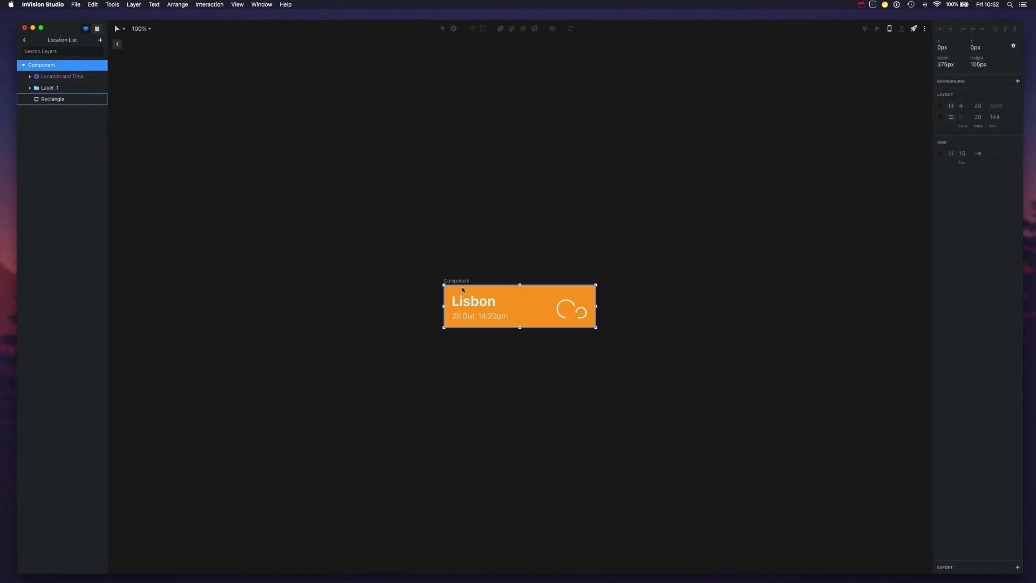
{"action": "left_click", "coordinate": [97, 99]}
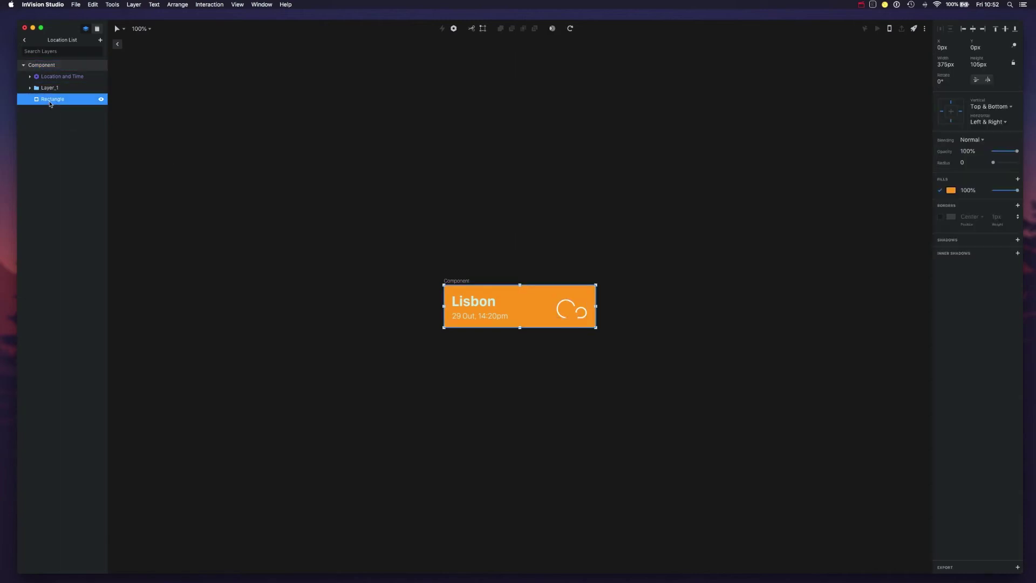
{"action": "double_click", "coordinate": [100, 99]}
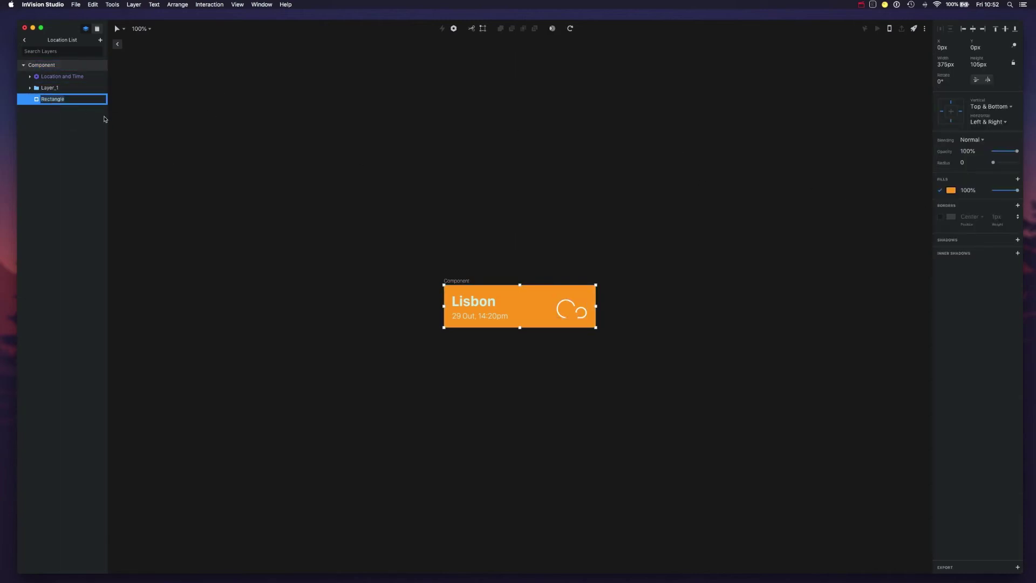
{"action": "type", "text": "Background"}
{"action": "key", "text": "Return"}
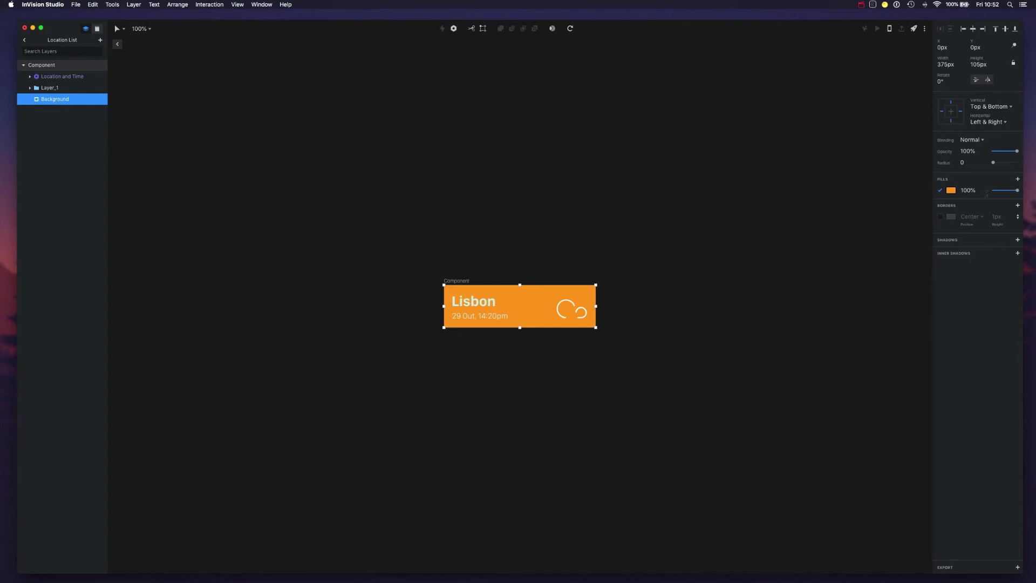
Fill the Background layer in the Location List component master with the teal document color and return to the page.
{"action": "left_click", "coordinate": [953, 192]}
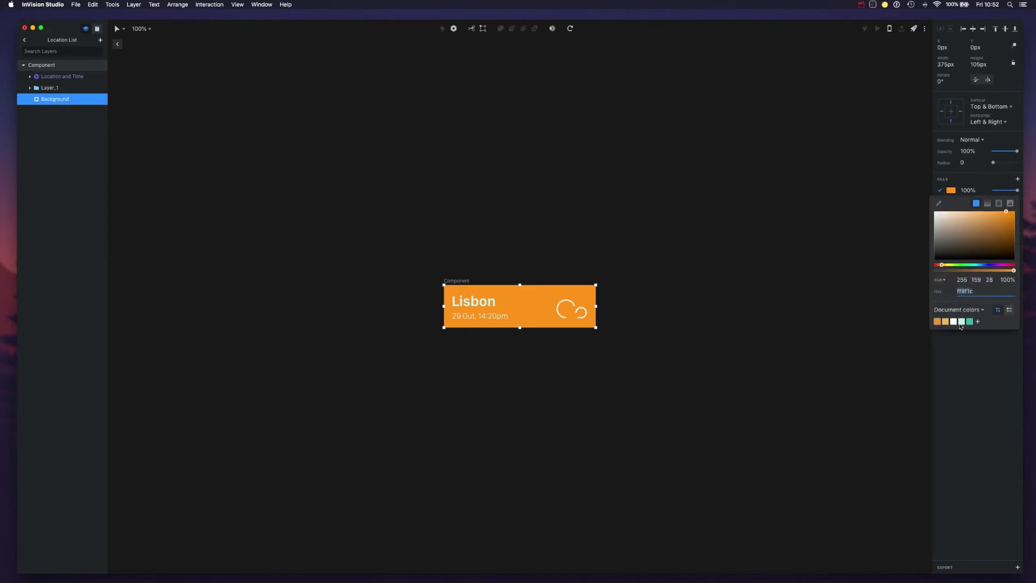
{"action": "left_click", "coordinate": [970, 321]}
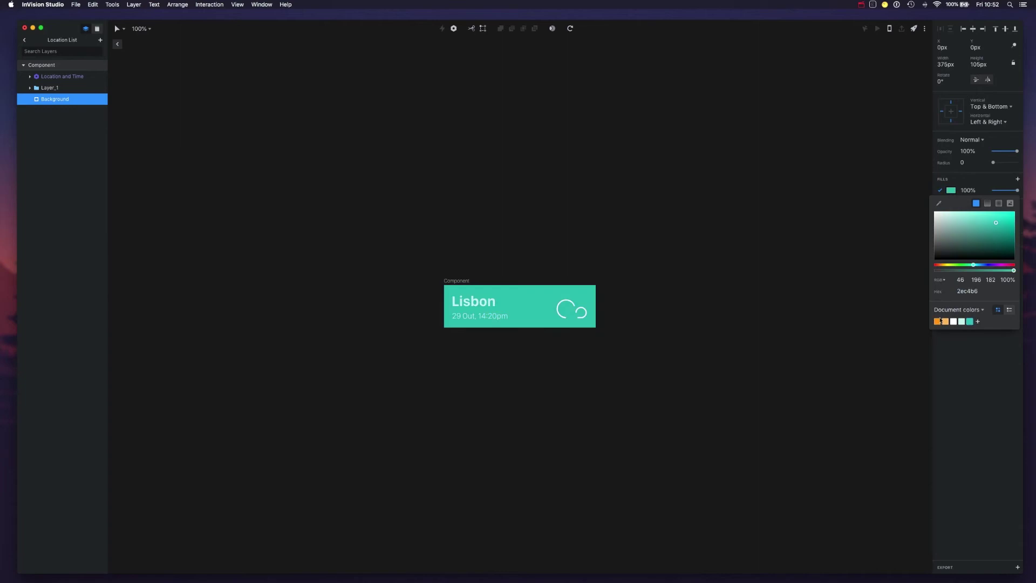
{"action": "left_click", "coordinate": [739, 270]}
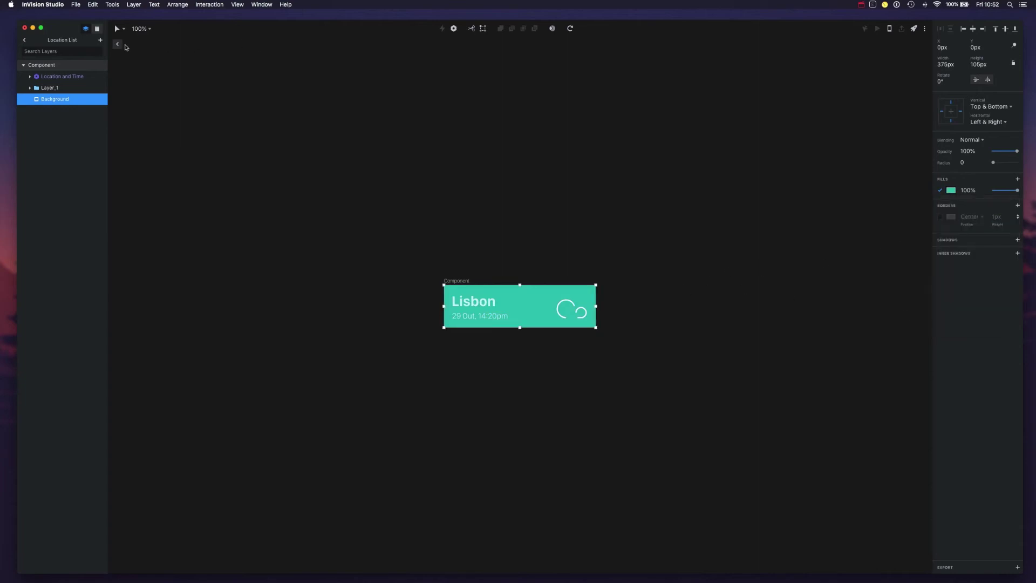
{"action": "left_click", "coordinate": [118, 44]}
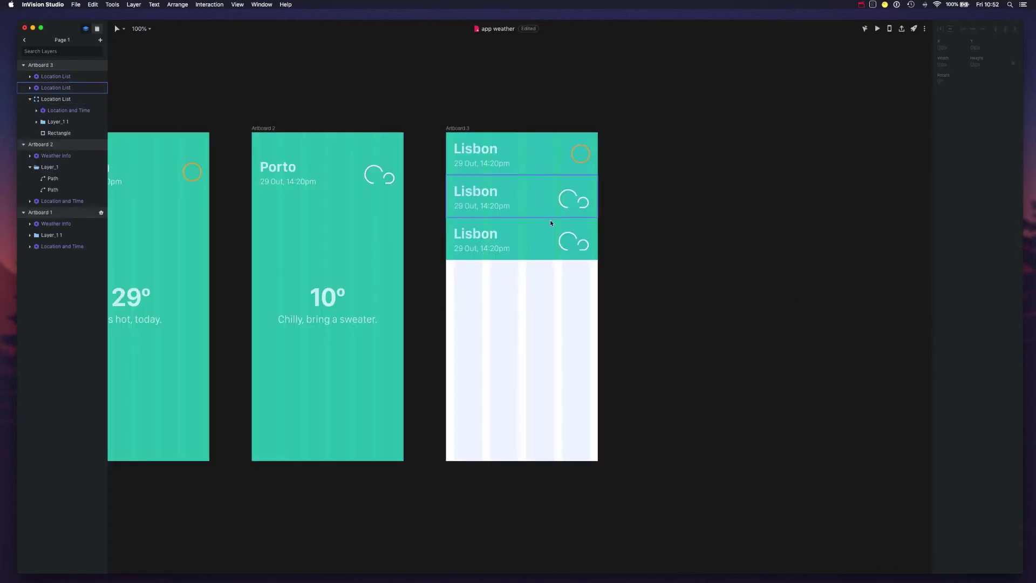
Set the fill opacity of the Background layer in the second Location List row on Artboard 3 to 80%.
{"action": "left_click", "coordinate": [532, 200]}
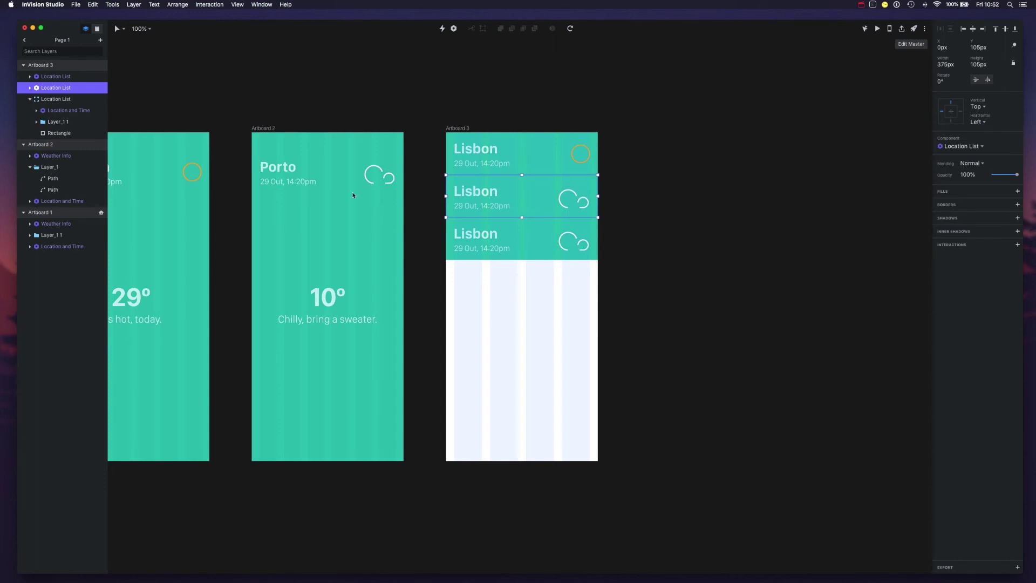
{"action": "left_click", "coordinate": [61, 133]}
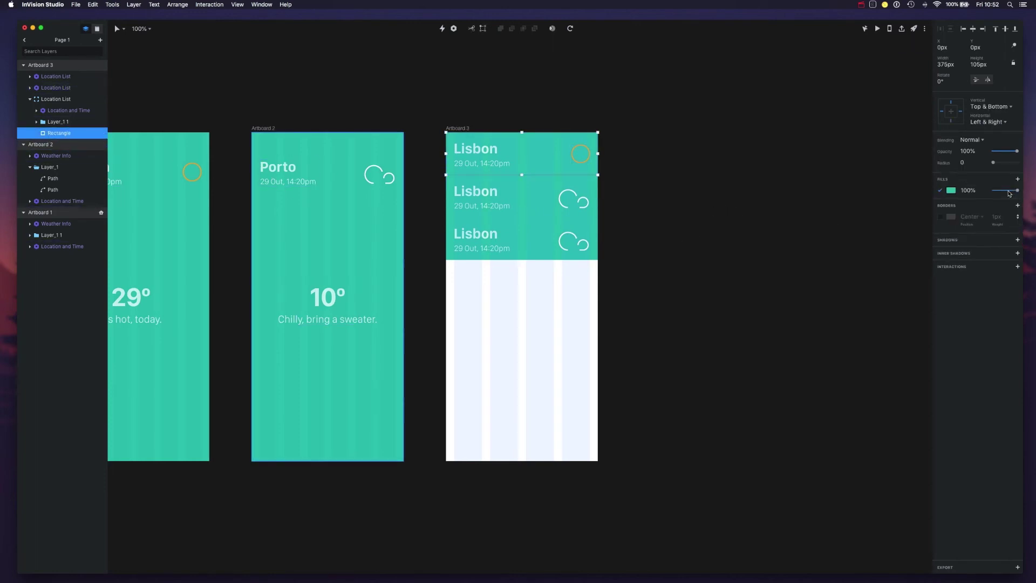
{"action": "left_click", "coordinate": [526, 189]}
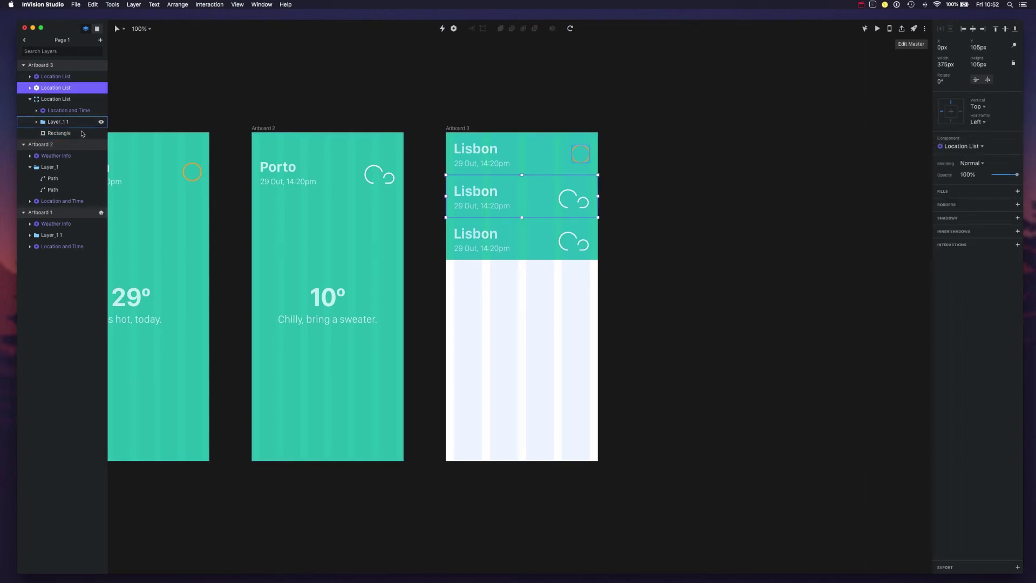
{"action": "left_click", "coordinate": [60, 133]}
{"action": "left_click", "coordinate": [56, 89]}
{"action": "left_click", "coordinate": [30, 88]}
{"action": "left_click", "coordinate": [60, 121]}
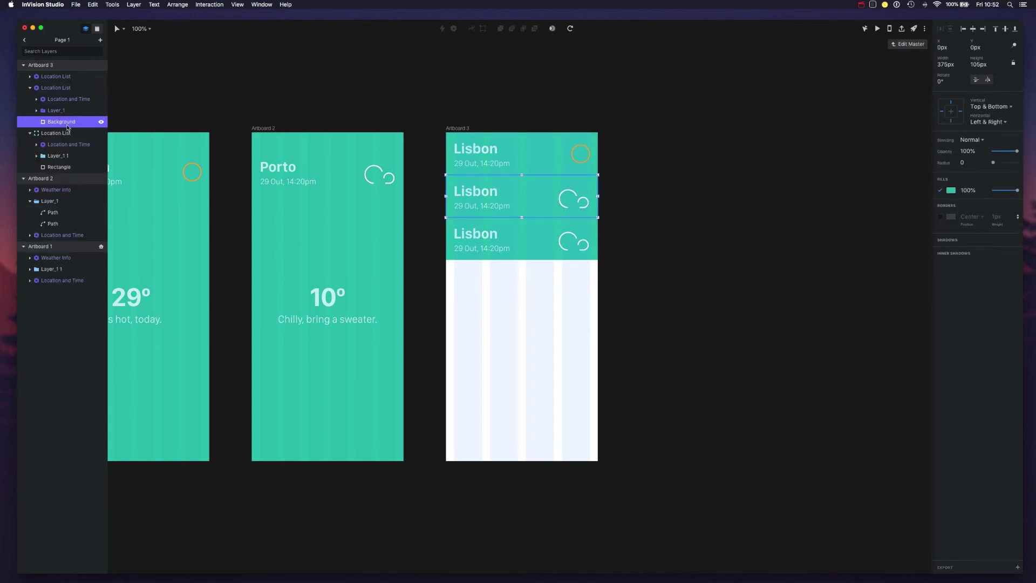
{"action": "left_click_drag", "start_coordinate": [1013, 192], "coordinate": [1015, 194]}
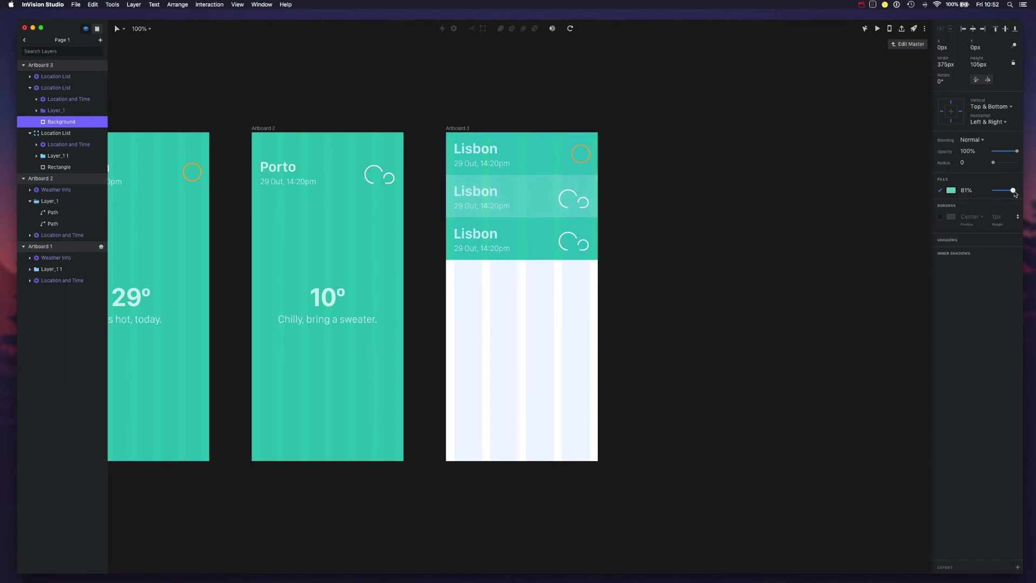
{"action": "left_click", "coordinate": [969, 190]}
{"action": "key", "text": "super+a"}
{"action": "type", "text": "80"}
{"action": "key", "text": "Return"}
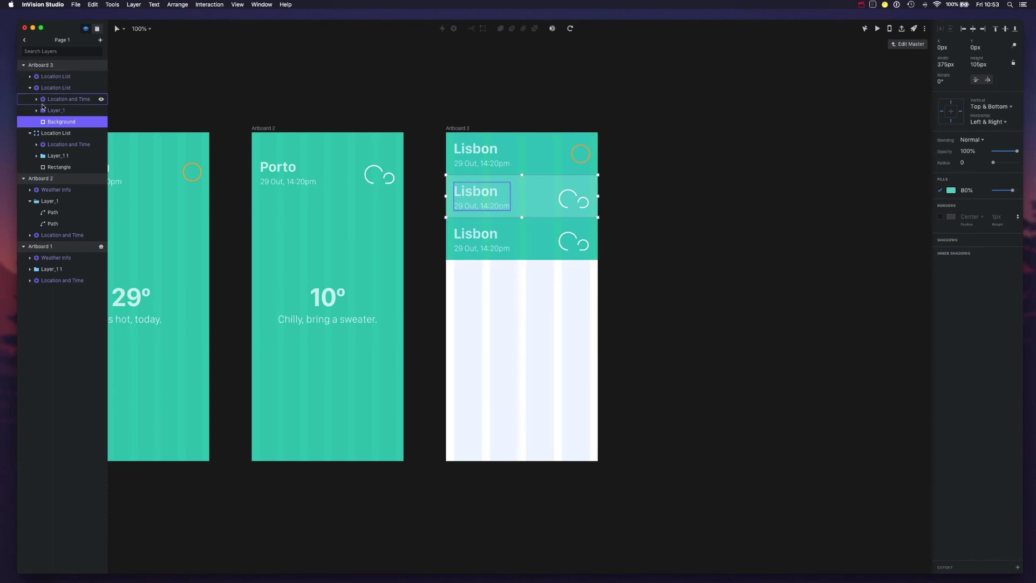
{"action": "left_click", "coordinate": [31, 88]}
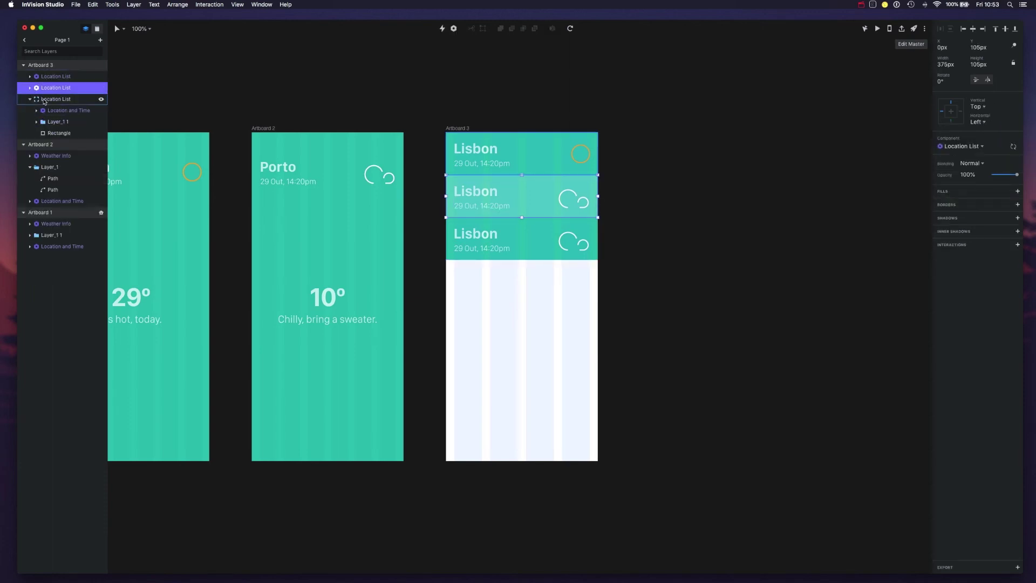
Set the fill opacity of the Background layer in the third Location List row on Artboard 3 to 80%.
{"action": "left_click", "coordinate": [48, 102]}
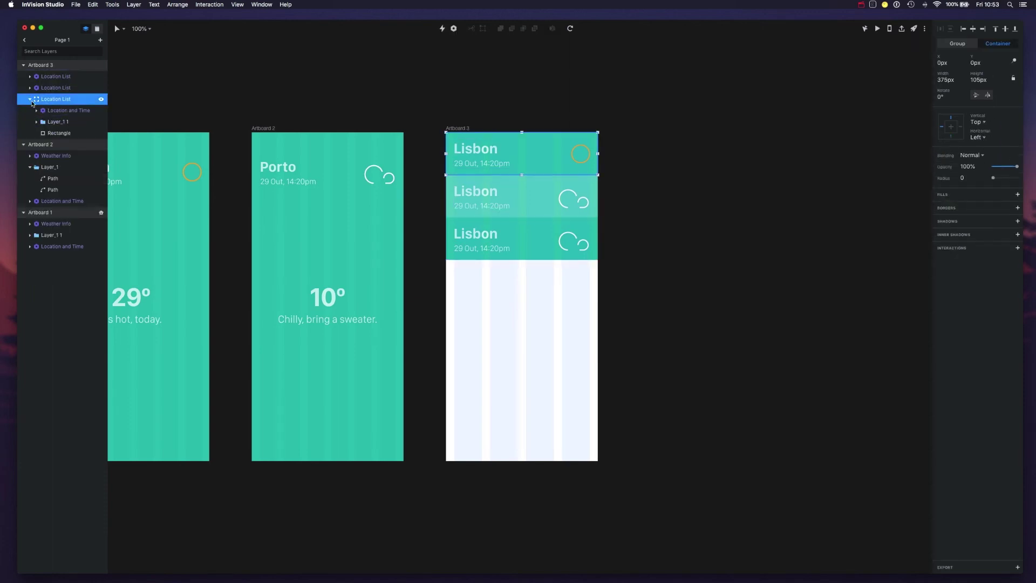
{"action": "left_click", "coordinate": [30, 99]}
{"action": "left_click", "coordinate": [53, 77]}
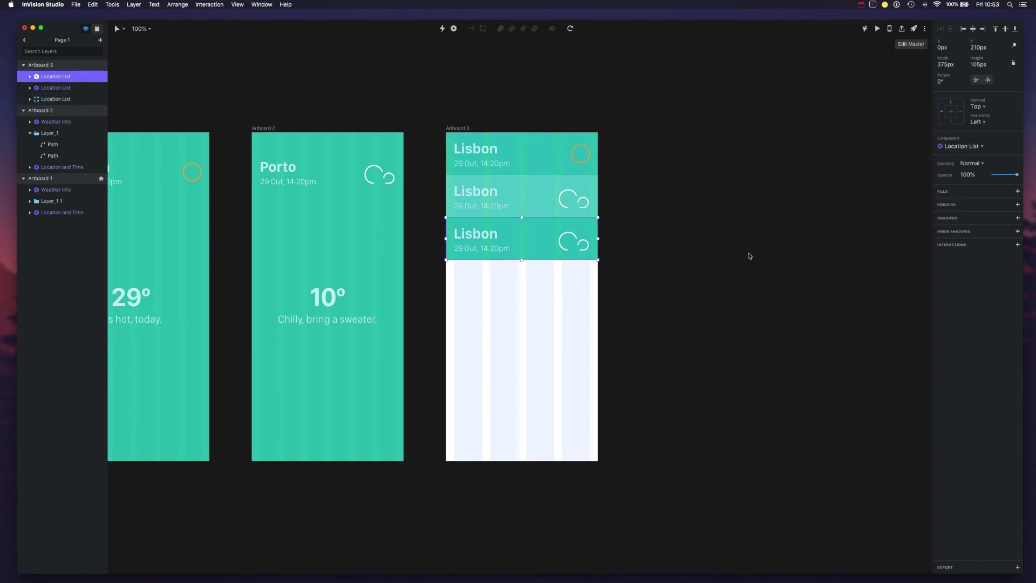
{"action": "left_click", "coordinate": [30, 76]}
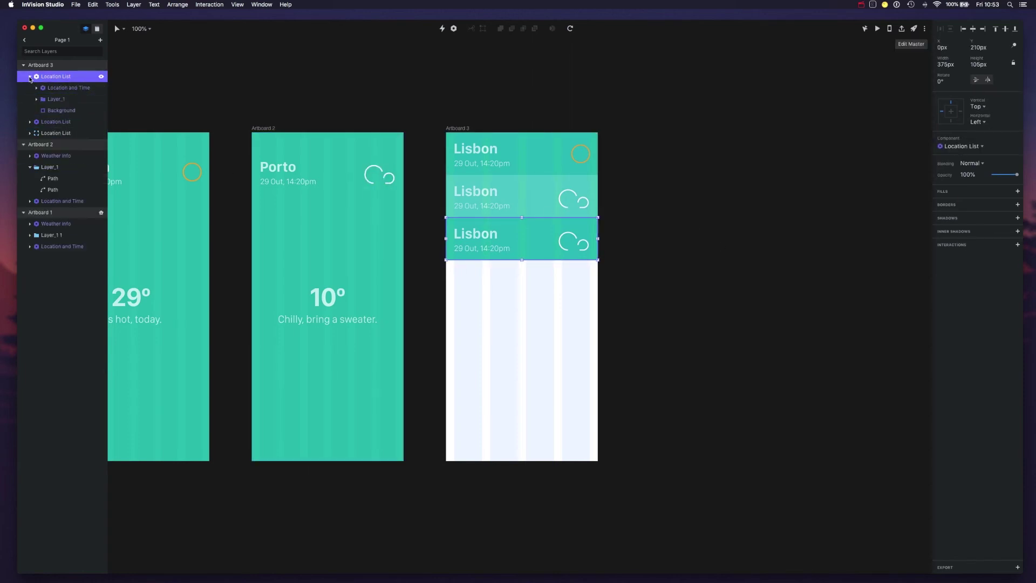
{"action": "right_click", "coordinate": [52, 81]}
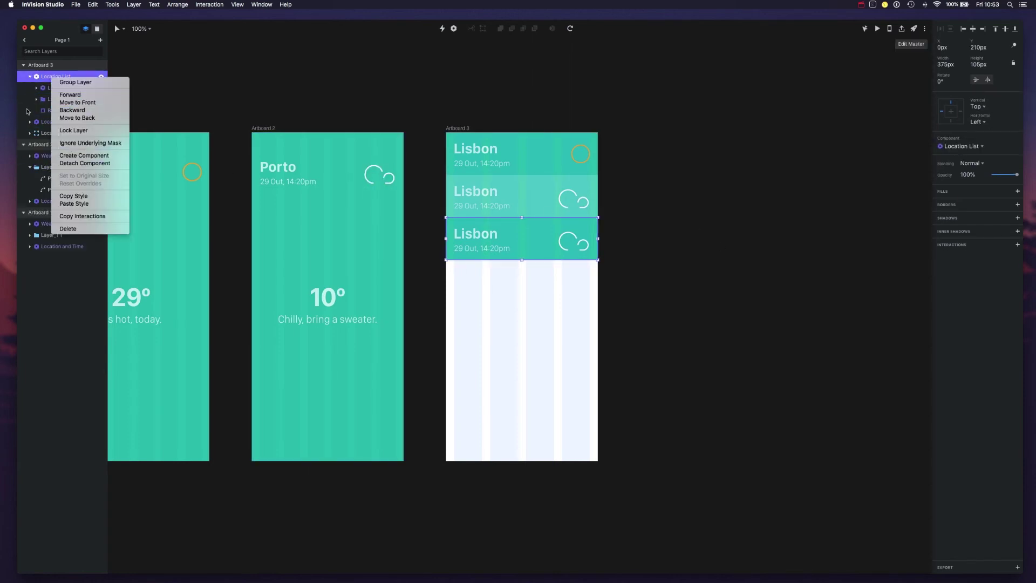
{"action": "left_click", "coordinate": [46, 113]}
{"action": "left_click", "coordinate": [49, 114]}
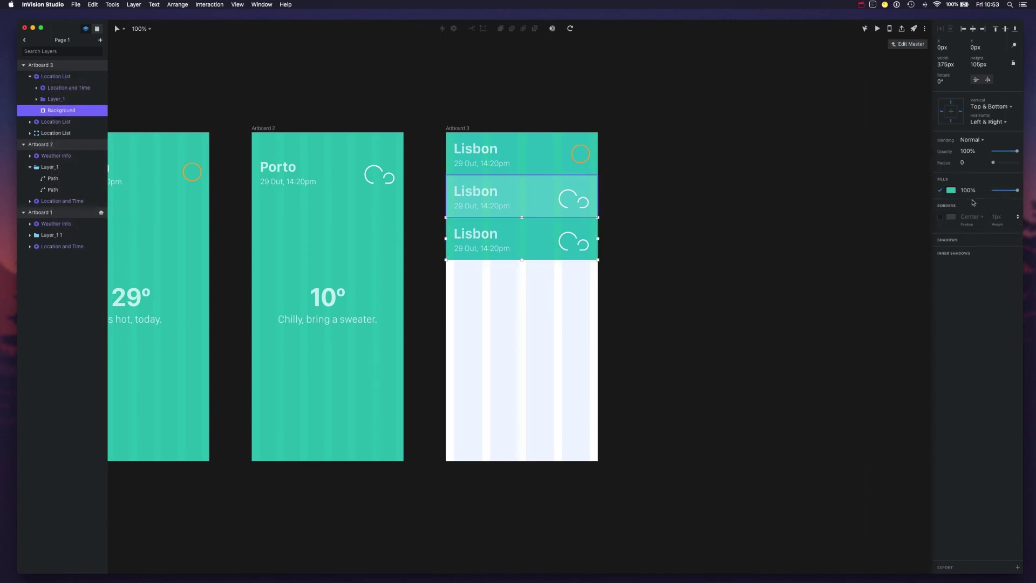
{"action": "left_click", "coordinate": [966, 190]}
{"action": "type", "text": "80"}
{"action": "key", "text": "Return"}
{"action": "left_click", "coordinate": [718, 245]}
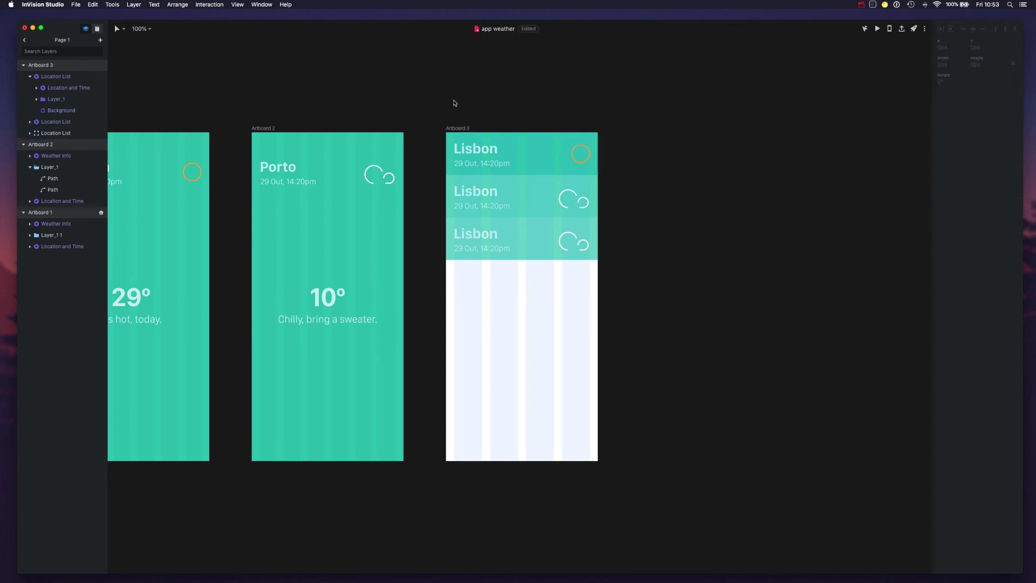
Turn off the column layout on Artboard 3.
{"action": "left_click", "coordinate": [457, 128]}
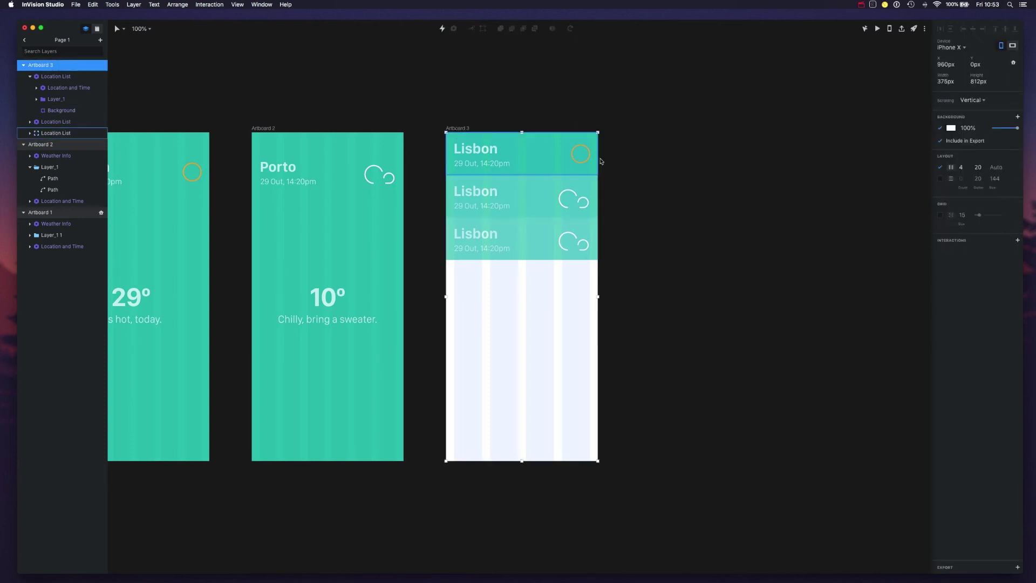
{"action": "left_click", "coordinate": [941, 168]}
{"action": "left_click", "coordinate": [712, 173]}
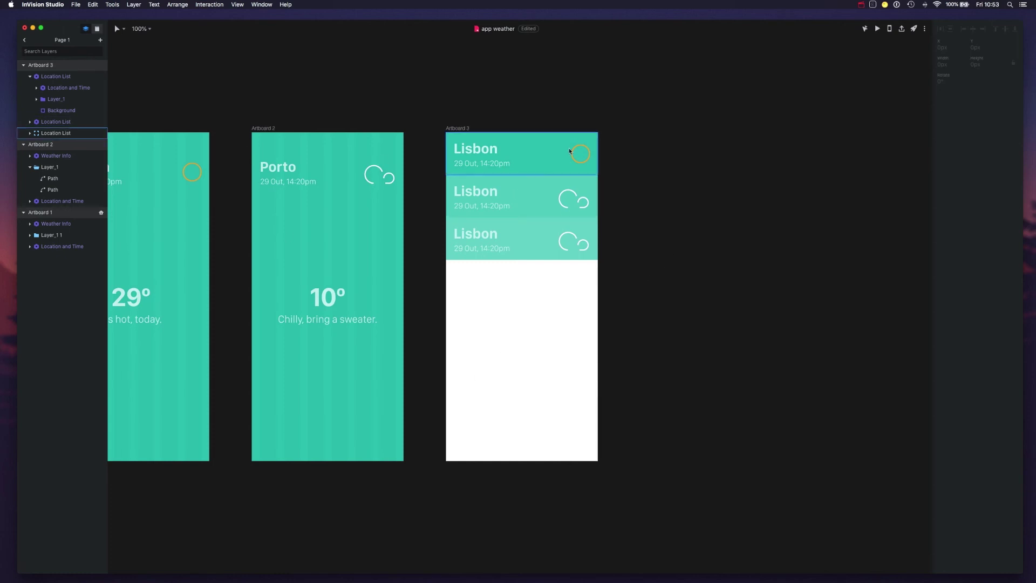
Change the city name in the second Location List row to Porto.
{"action": "left_click", "coordinate": [532, 237]}
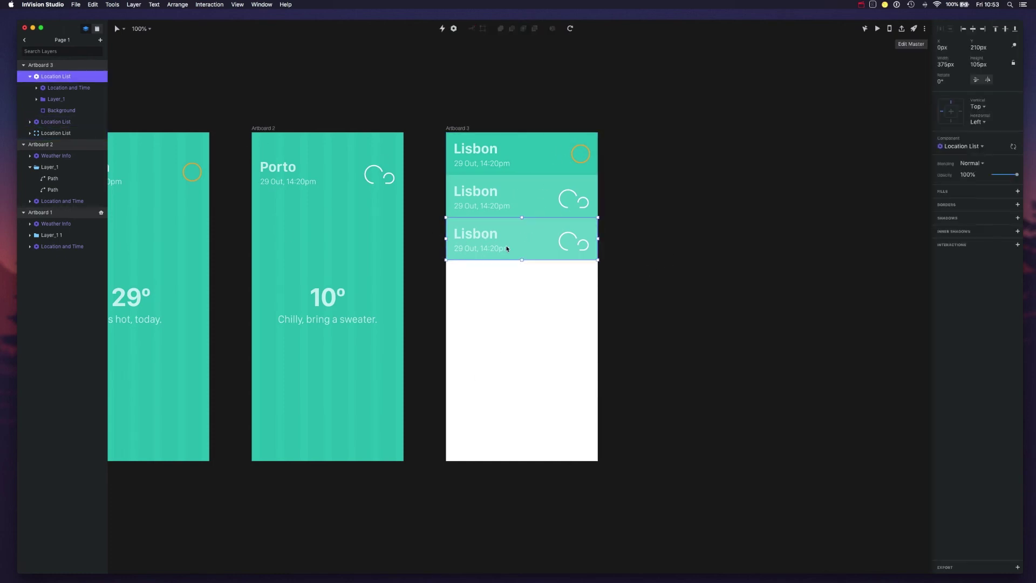
{"action": "left_click", "coordinate": [532, 190]}
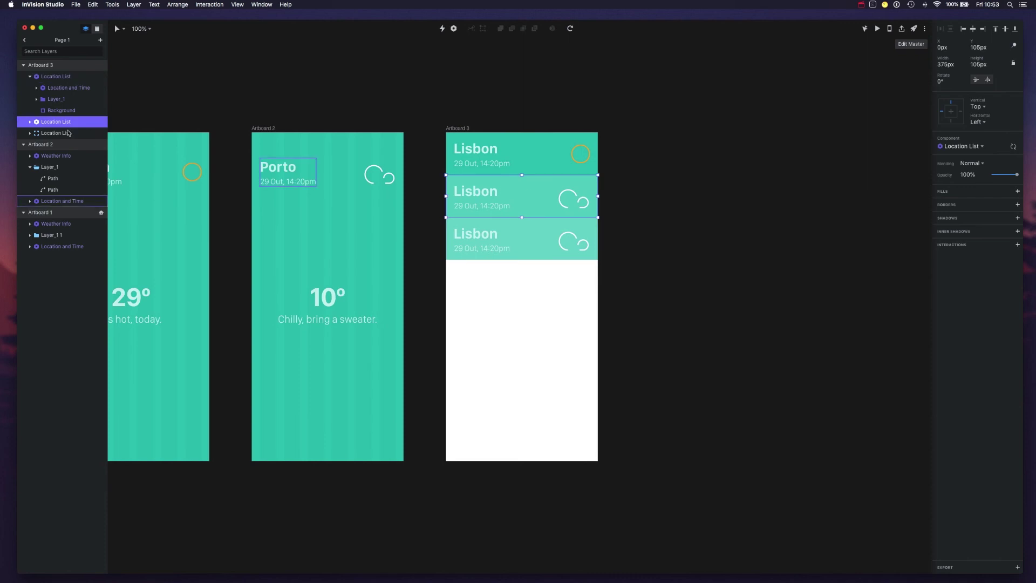
{"action": "left_click", "coordinate": [31, 122]}
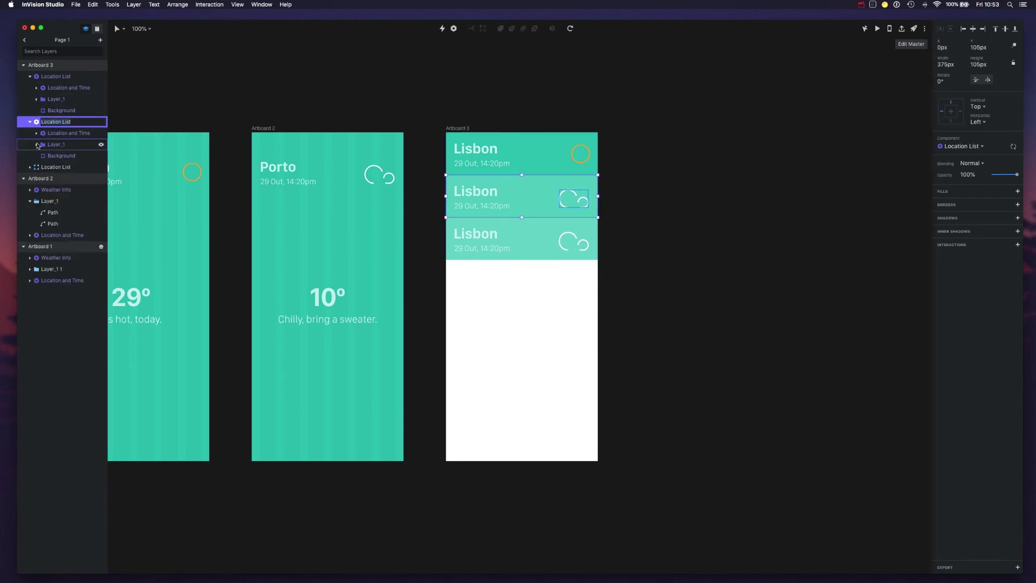
{"action": "left_click", "coordinate": [37, 145]}
{"action": "left_click", "coordinate": [37, 133]}
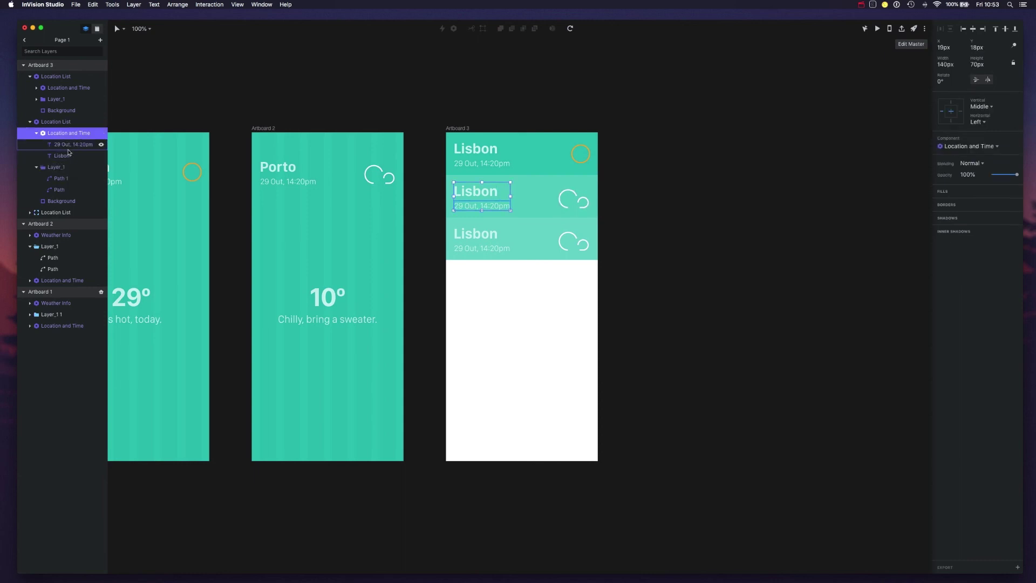
{"action": "left_click", "coordinate": [62, 155]}
{"action": "double_click", "coordinate": [478, 192]}
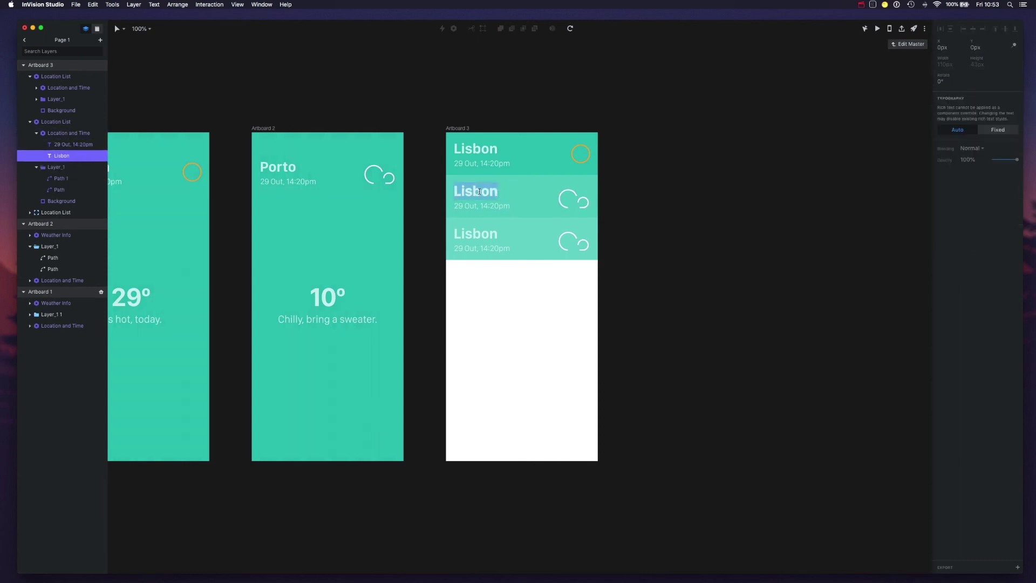
{"action": "type", "text": "Porto"}
{"action": "key", "text": "Escape"}
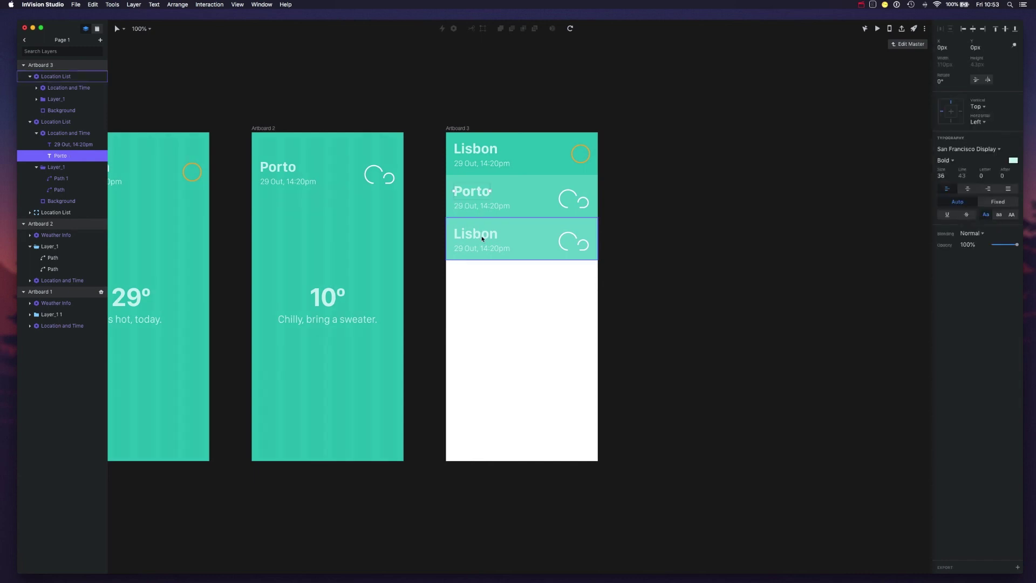
Change the city name in the third Location List row to Faro.
{"action": "left_click", "coordinate": [30, 121]}
{"action": "left_click", "coordinate": [33, 134]}
{"action": "left_click", "coordinate": [30, 133]}
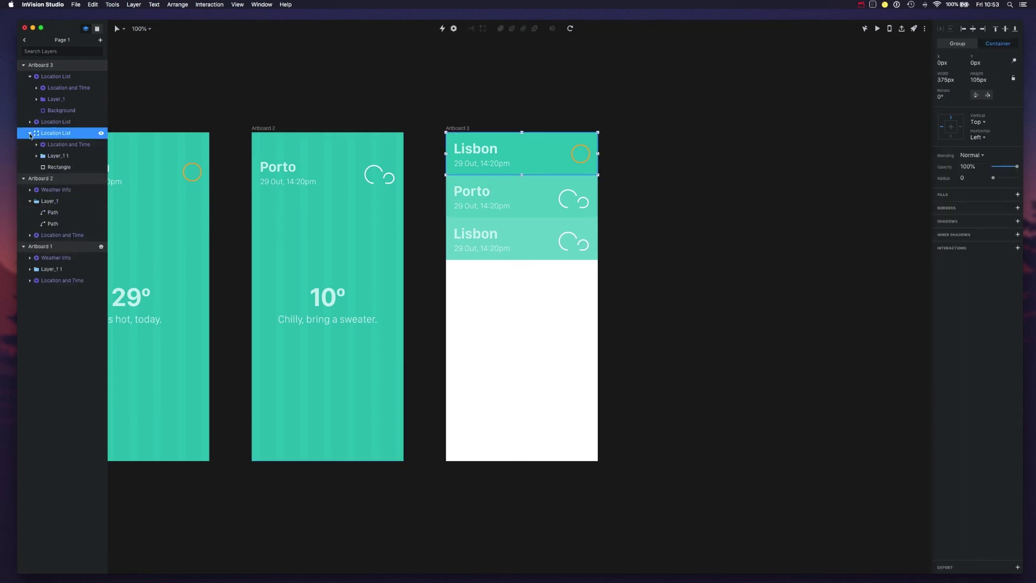
{"action": "left_click", "coordinate": [30, 133]}
{"action": "left_click", "coordinate": [37, 88]}
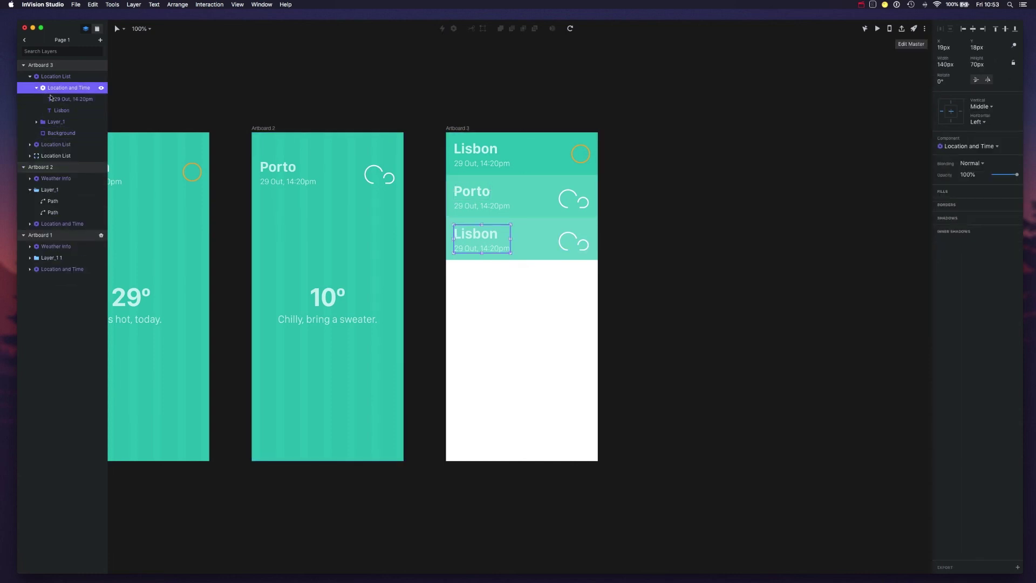
{"action": "left_click", "coordinate": [60, 111]}
{"action": "double_click", "coordinate": [473, 236]}
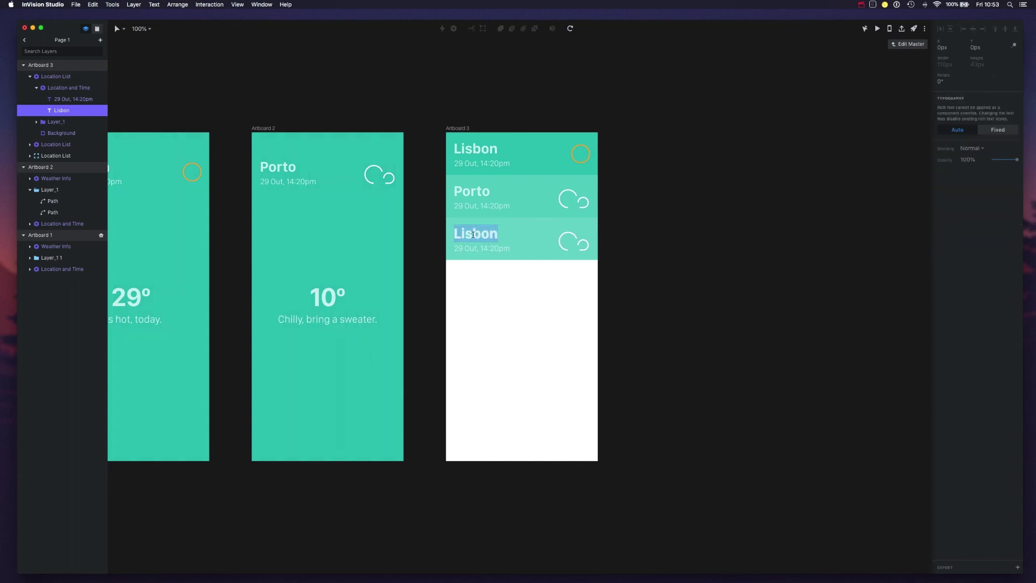
{"action": "type", "text": "Faro"}
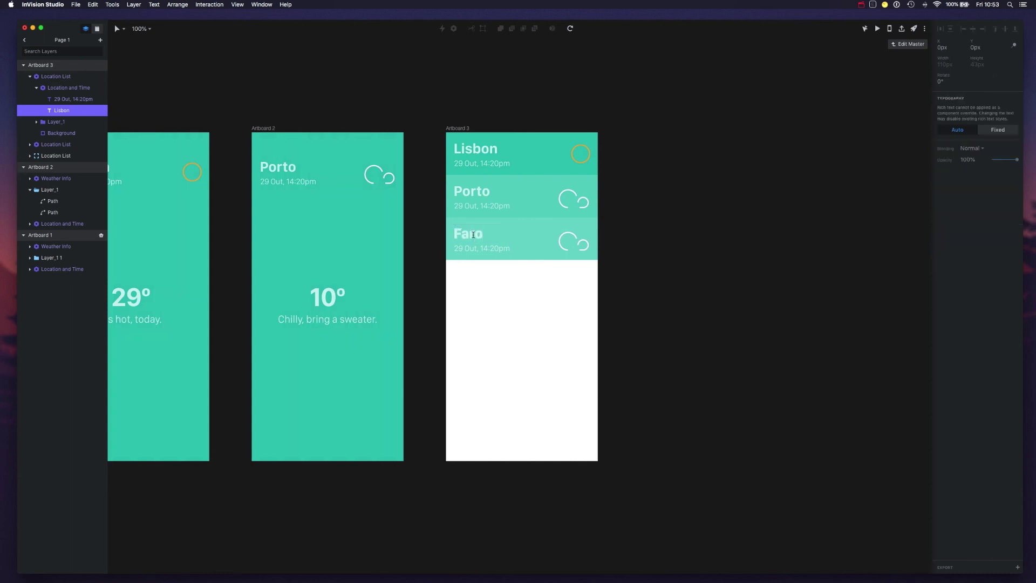
{"action": "left_click", "coordinate": [606, 288]}
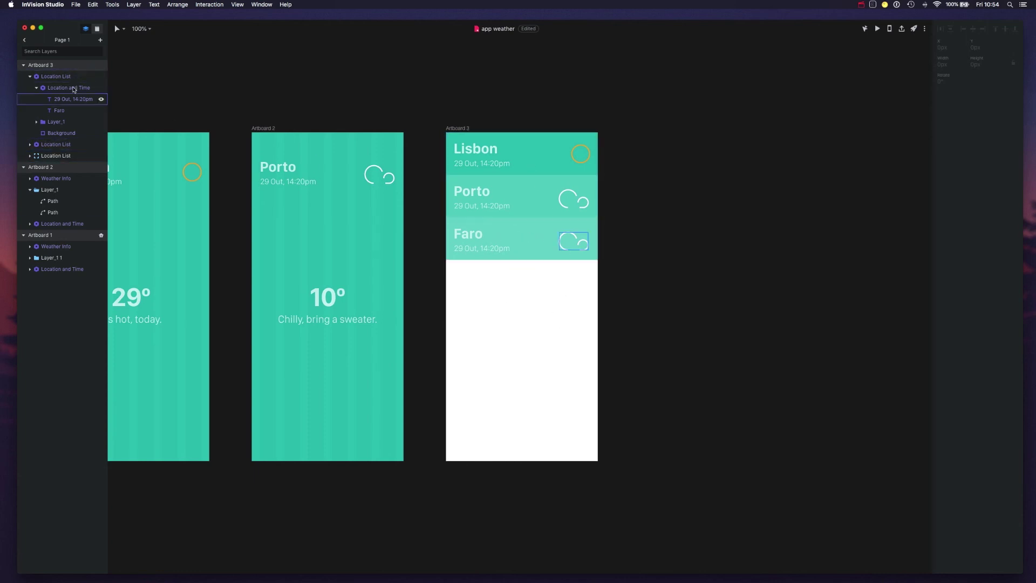
Collapse the Faro and Porto Location List rows and their nested layers in the layer list.
{"action": "left_click", "coordinate": [39, 91]}
{"action": "left_click", "coordinate": [53, 76]}
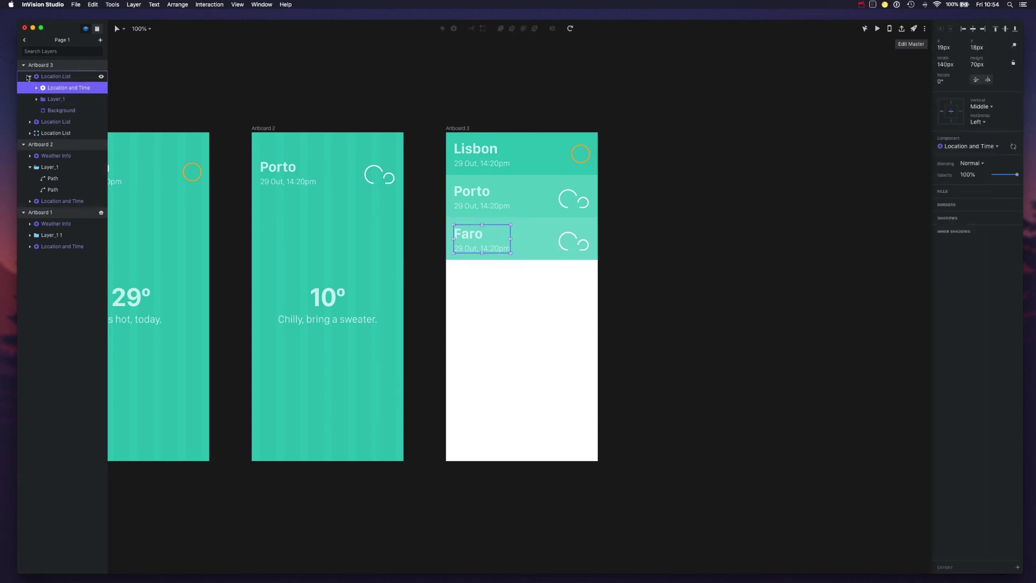
{"action": "left_click", "coordinate": [30, 76]}
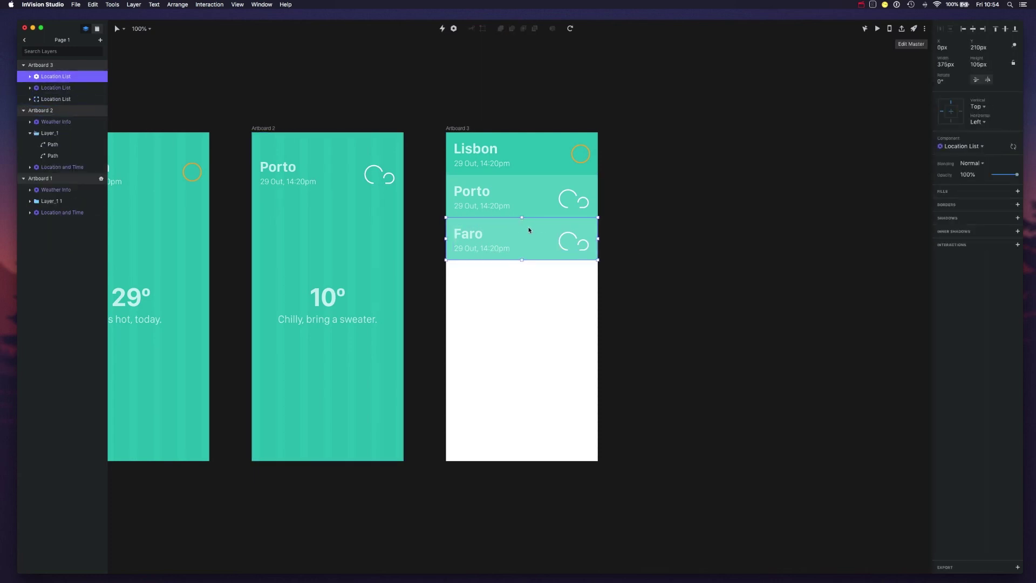
{"action": "left_click", "coordinate": [54, 88]}
{"action": "left_click", "coordinate": [30, 88]}
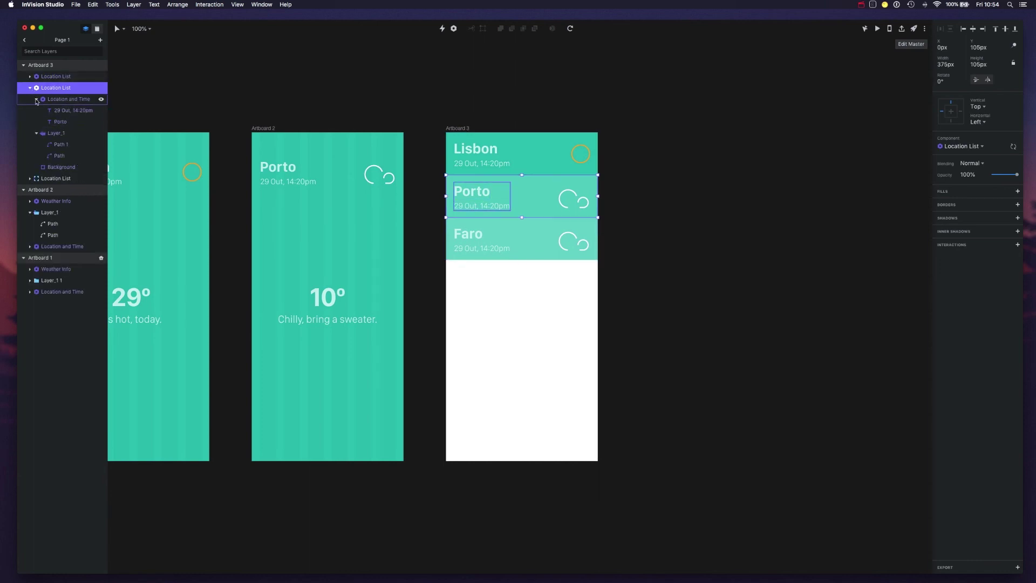
{"action": "left_click", "coordinate": [36, 99]}
{"action": "left_click", "coordinate": [37, 110]}
{"action": "left_click", "coordinate": [54, 87]}
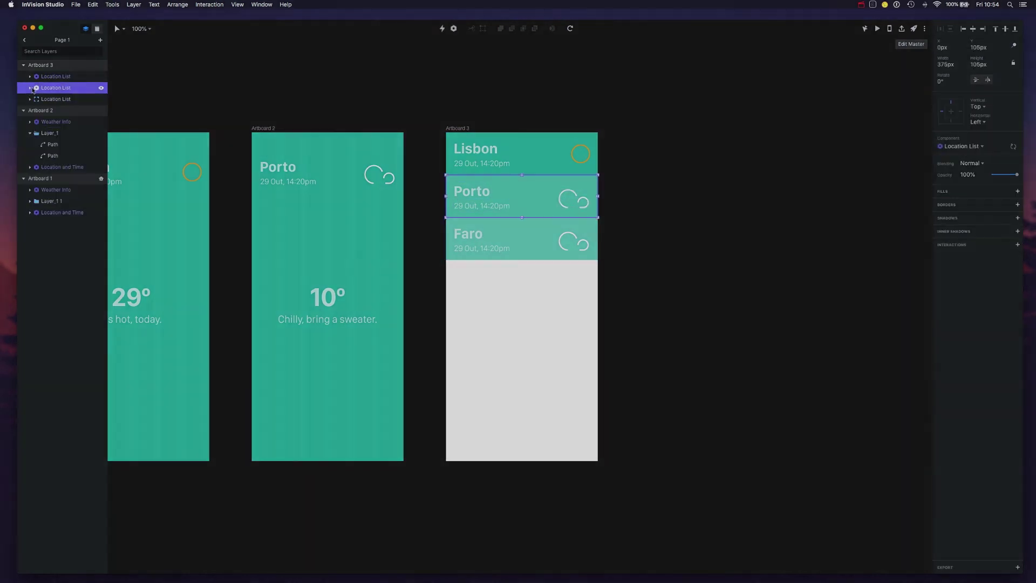